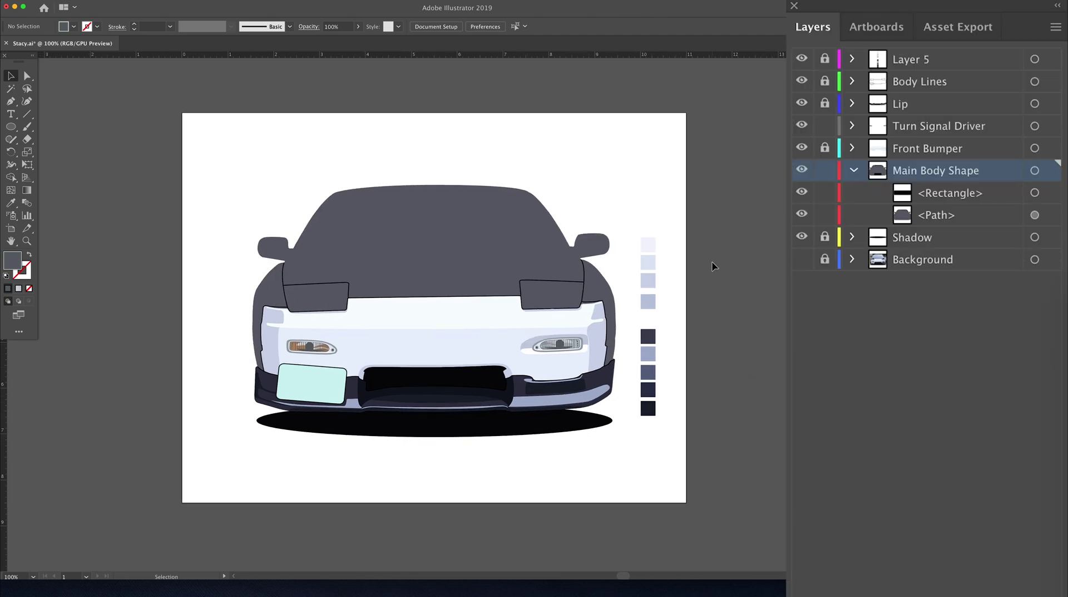
Step: Fill the car's main body with the dark navy swatch
click(432, 218)
key(i)
click(646, 340)
key(v)
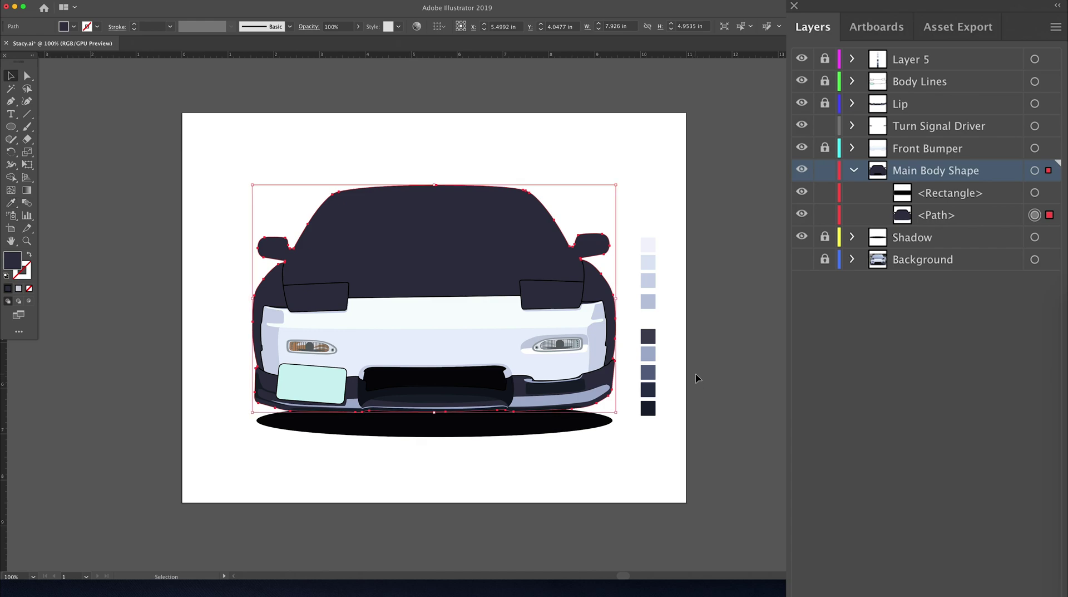
click(697, 378)
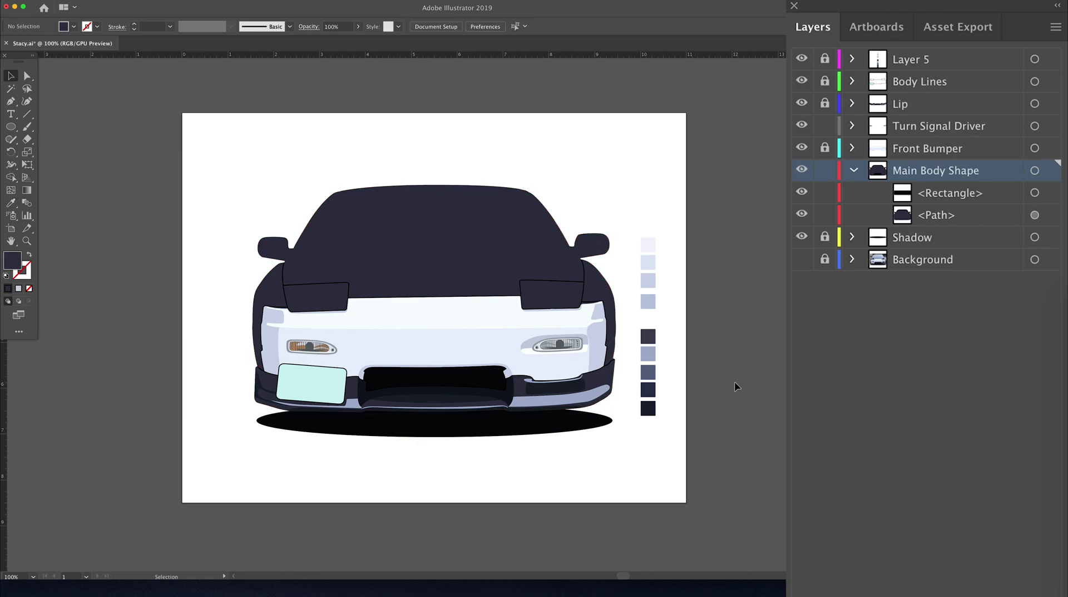
Step: Raise K in the Color panel to darken the body further, then hide the shadow to compare
click(418, 283)
key(F6)
drag(801, 436, 823, 437)
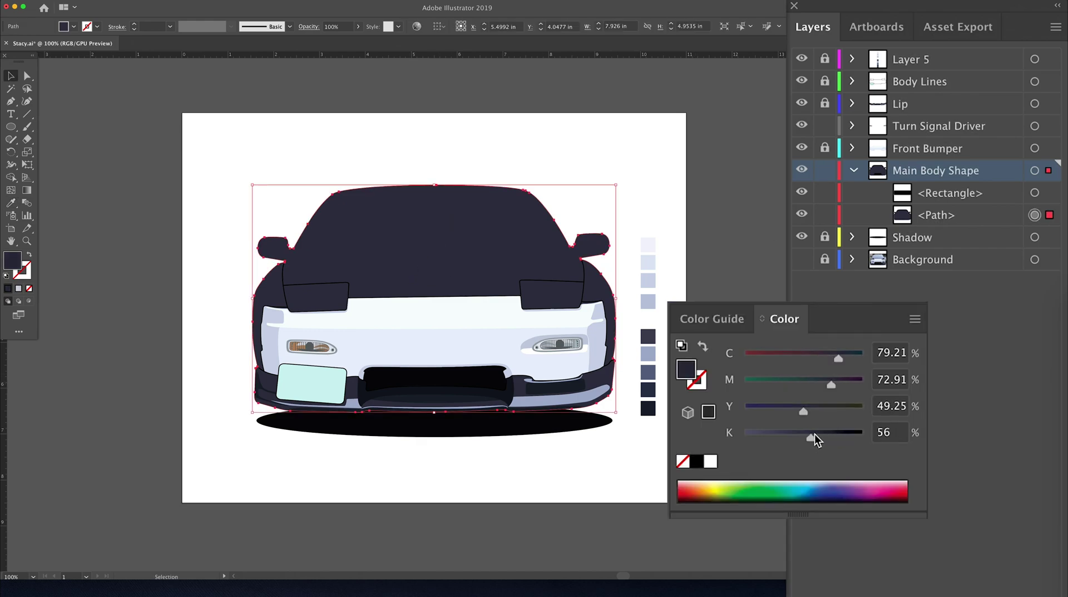
click(768, 244)
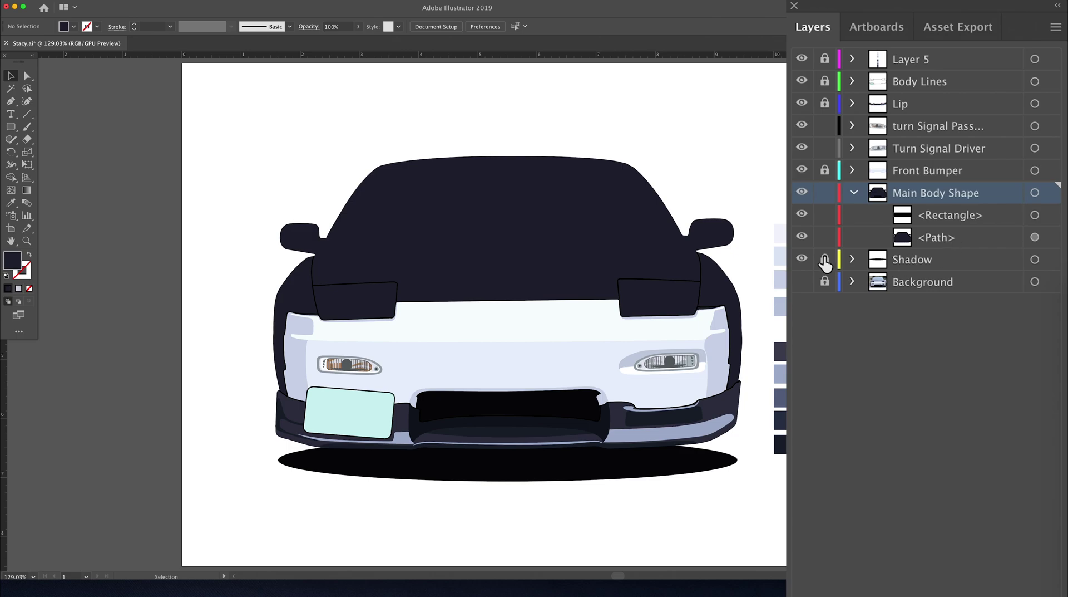
click(802, 258)
Step: Lock the Shadow layer, show the Background photo, and zoom in on the right front wheel
click(912, 259)
click(802, 259)
click(852, 259)
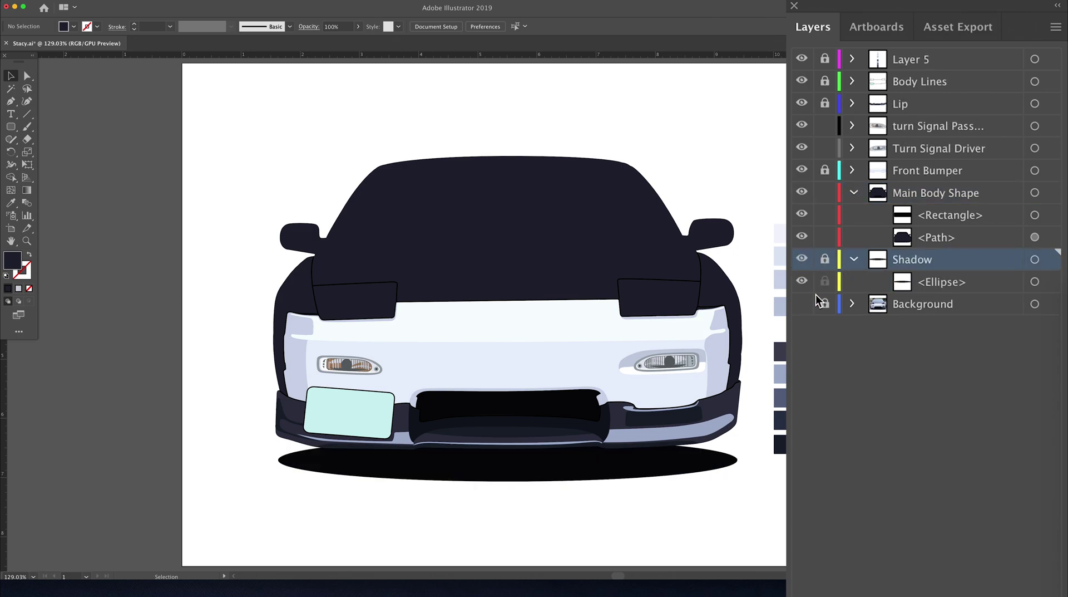
click(802, 304)
key(z)
drag(570, 269, 617, 356)
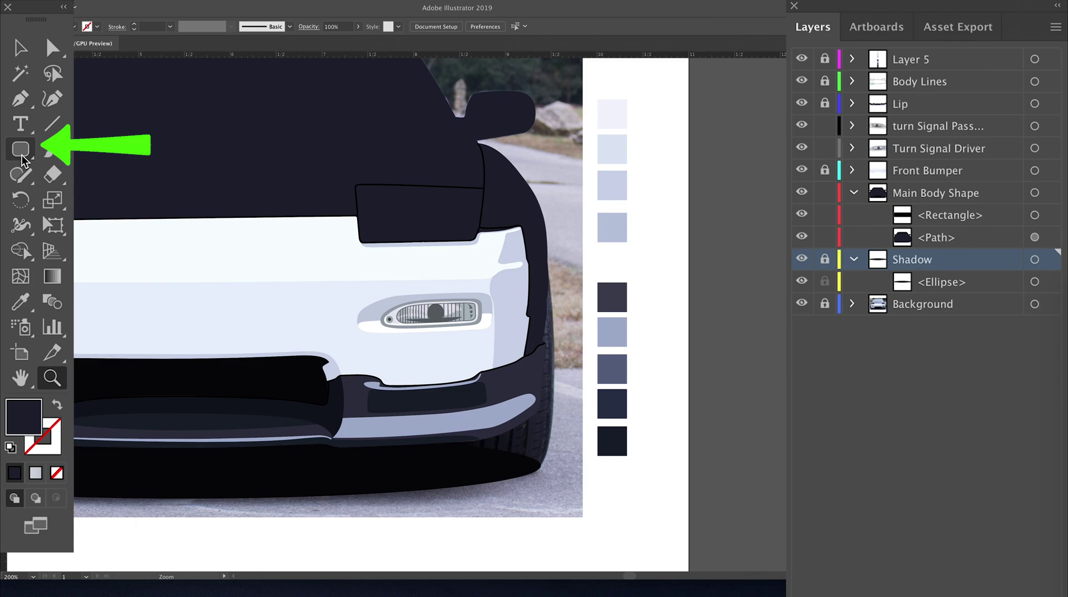
Step: Draw a rounded rectangle over the right wheel with a 0.25 in corner radius
click(11, 126)
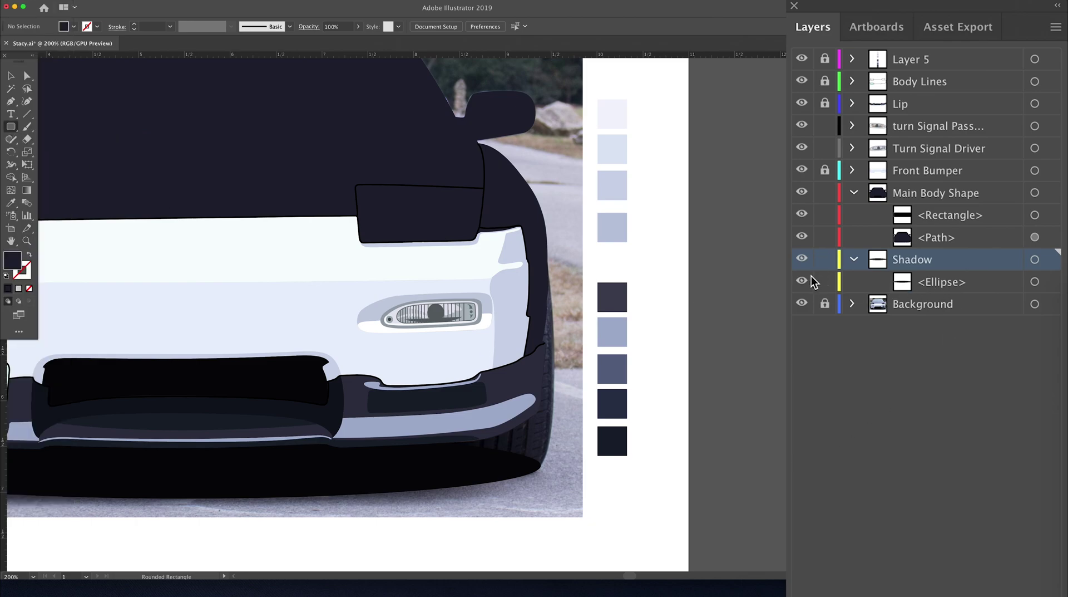
click(803, 280)
drag(440, 271, 549, 470)
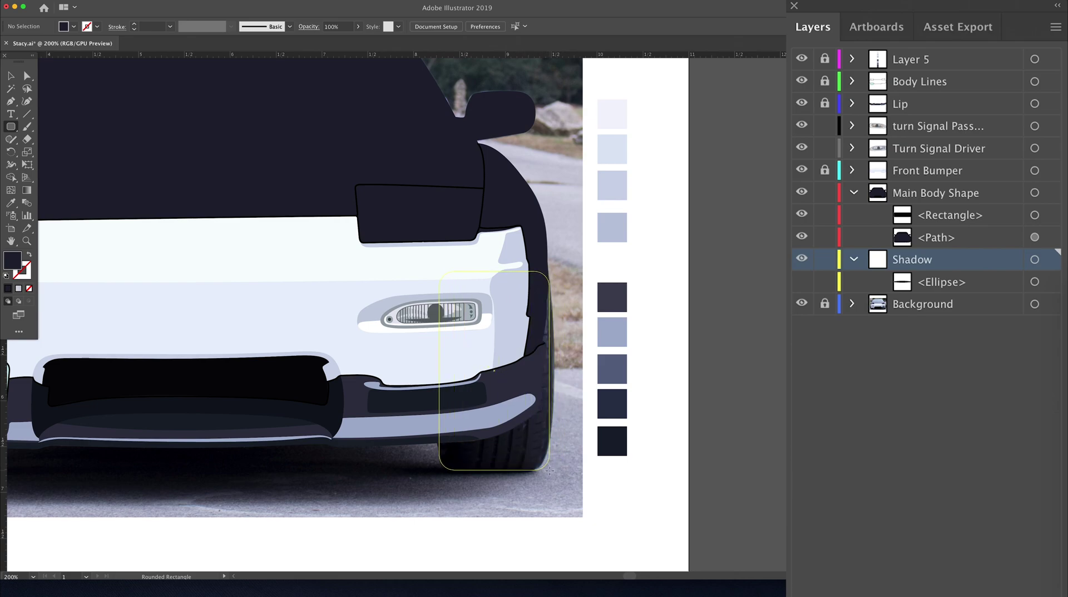
drag(549, 470, 549, 471)
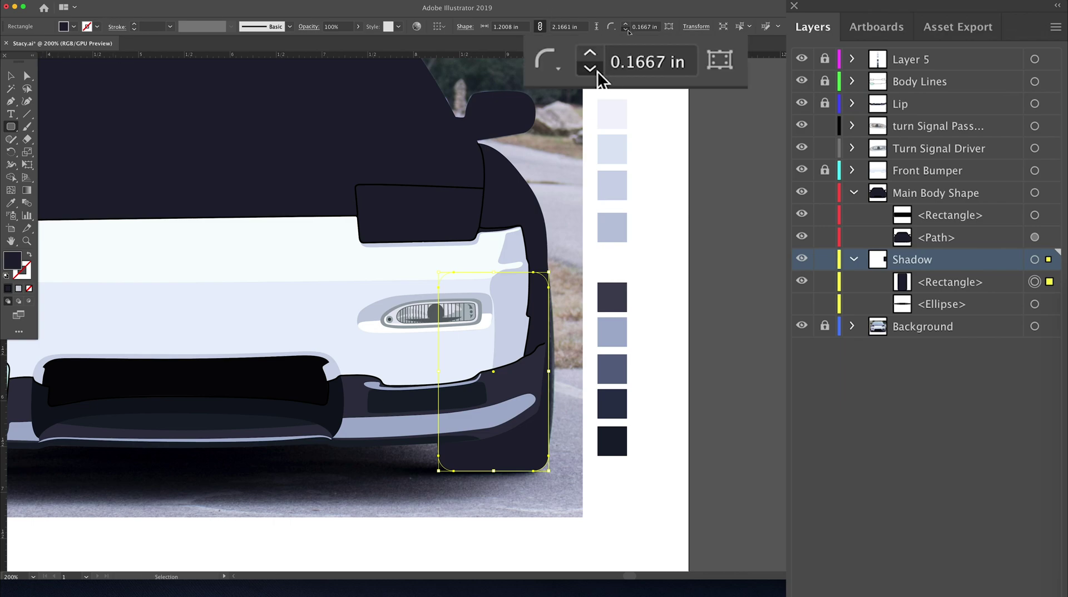
click(626, 29)
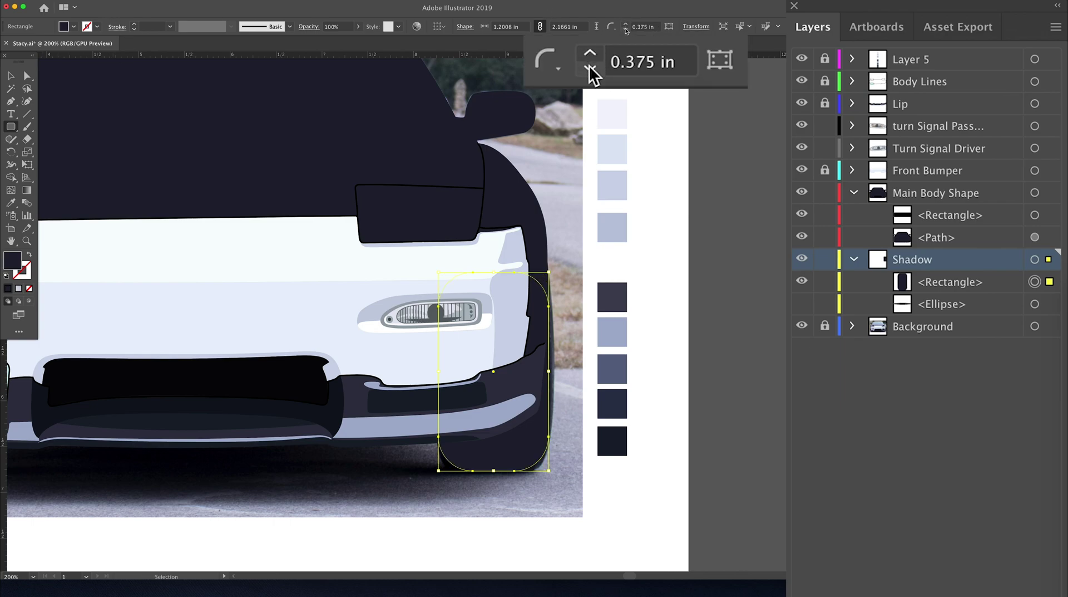
click(625, 29)
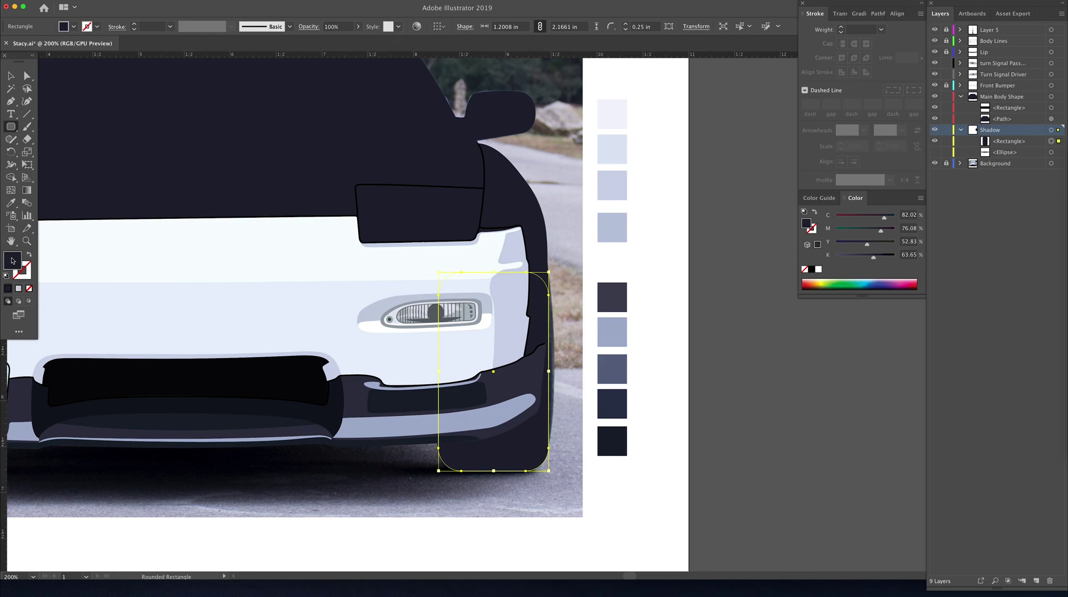
Step: Fill the tyre rich black and drop a copy onto the left wheel
double_click(12, 260)
click(953, 257)
drag(275, 181, 724, 181)
key(b)
key(v)
drag(913, 375, 297, 376)
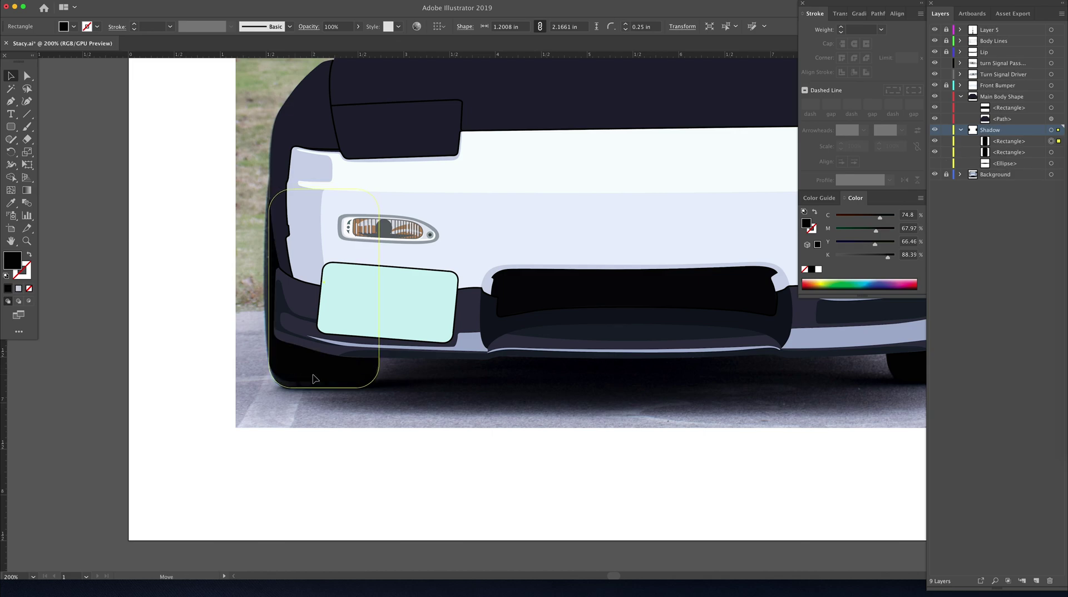
Step: Stretch the copied tyre taller to fit the left wheel
drag(327, 184, 327, 173)
scroll(352, 248, right, 10)
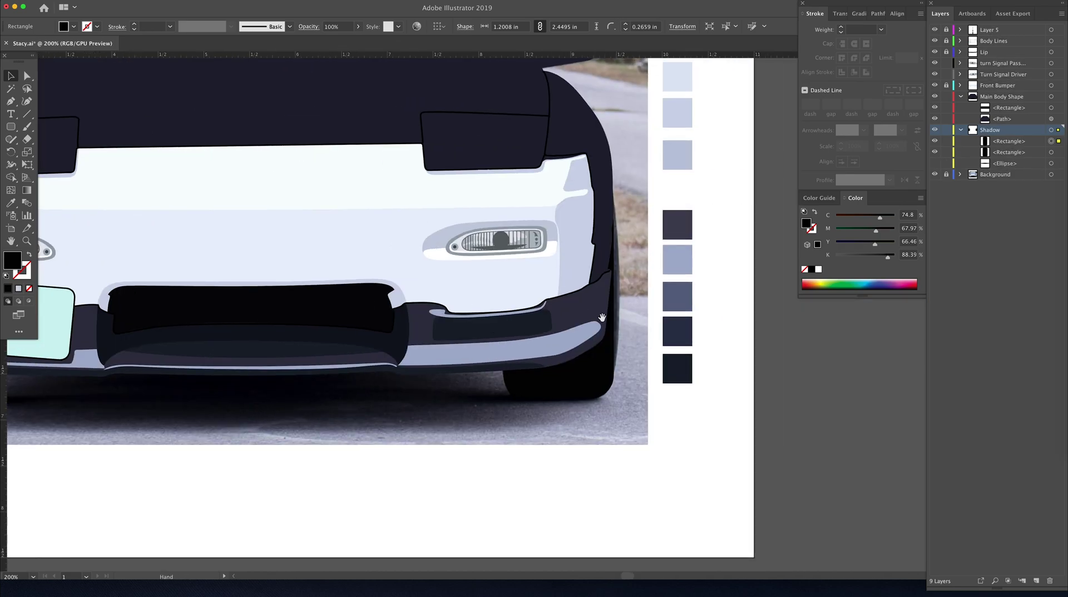
click(633, 344)
key(z)
scroll(578, 318, left, 5)
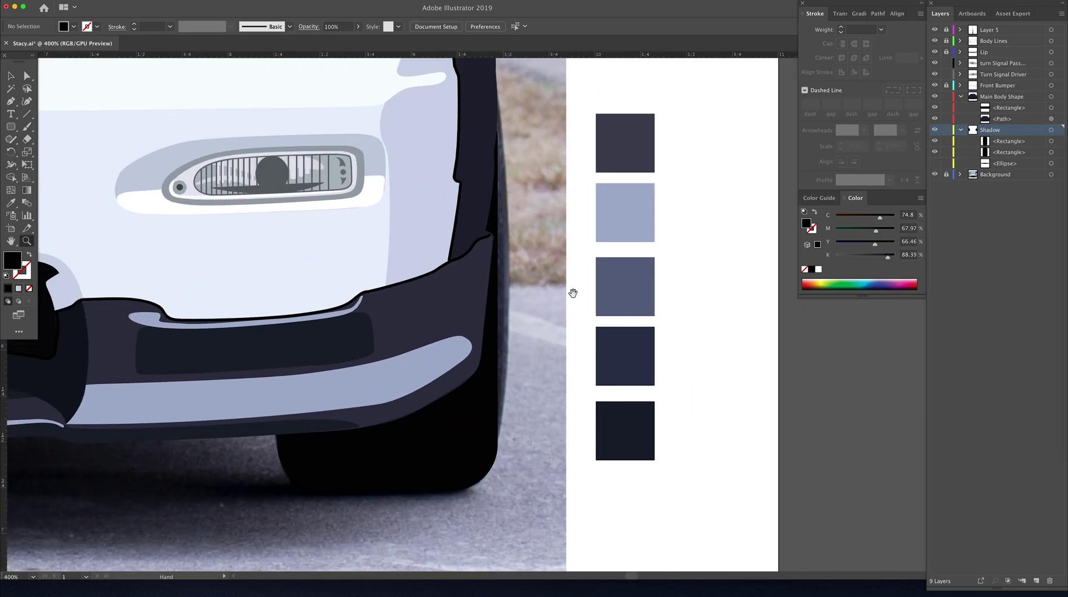
scroll(570, 291, up, 3)
Step: Trace a closed curved Pen path along the right tyre's outer edge
key(p)
click(492, 134)
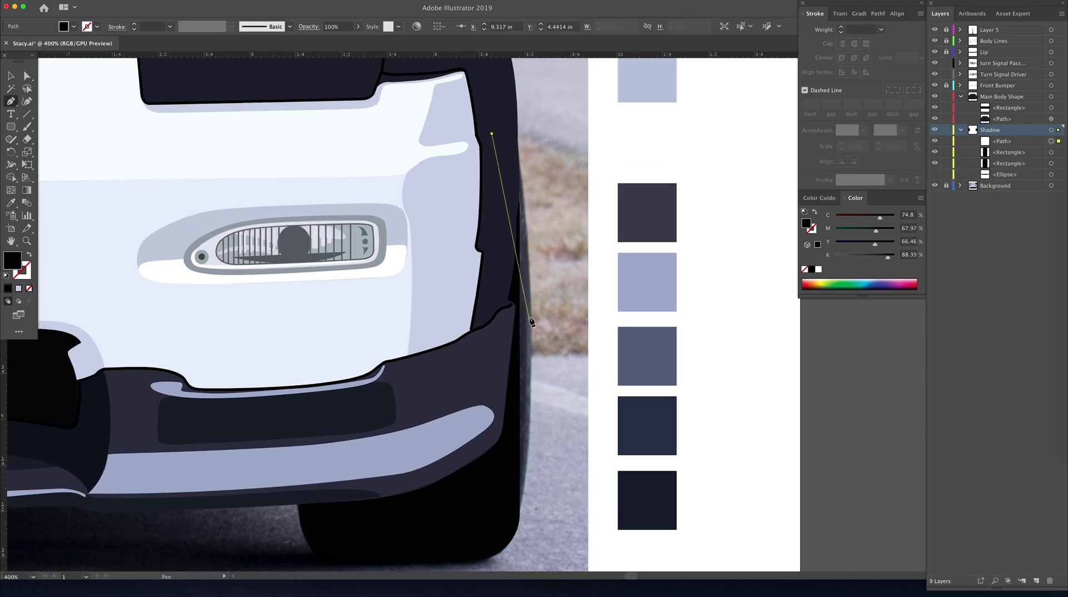
drag(530, 321, 527, 475)
key(ctrl+z)
key(ctrl+z)
click(487, 89)
drag(528, 250, 534, 376)
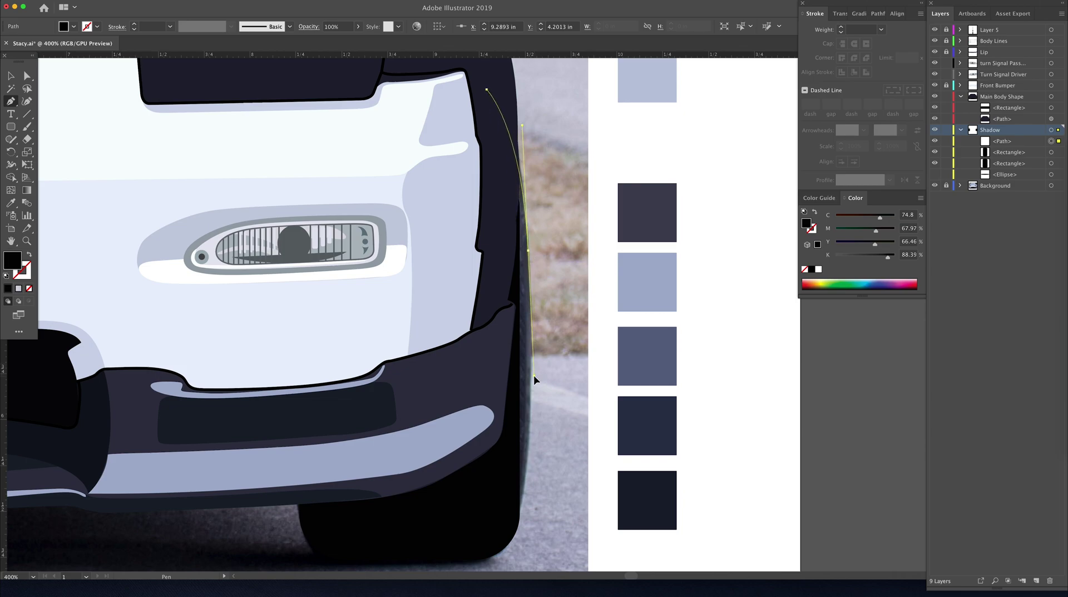
drag(514, 533, 506, 558)
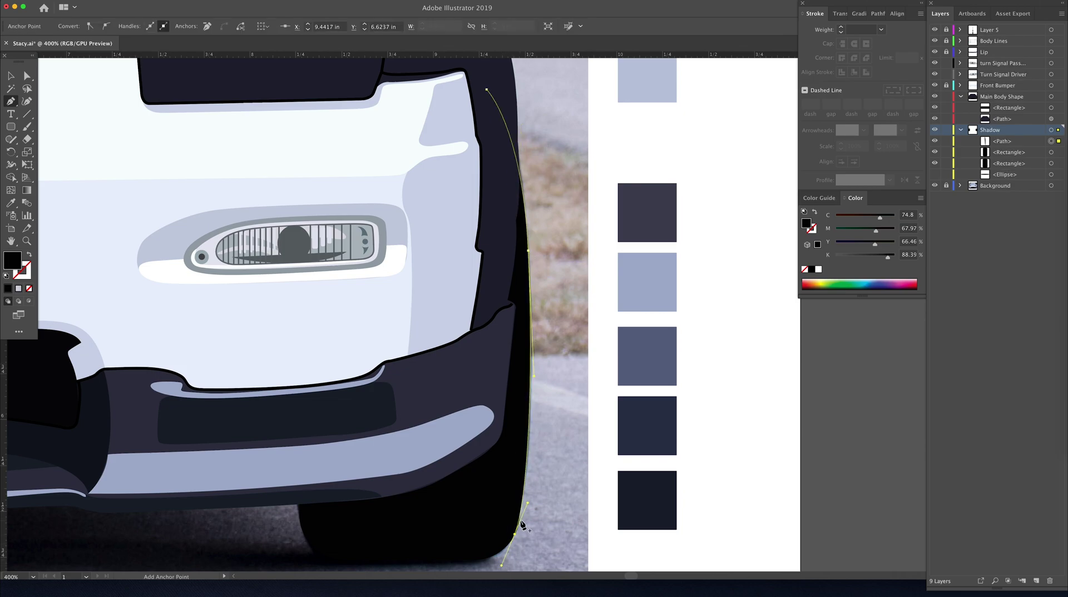
click(471, 540)
Step: Cut the curve out of the right tyre with Pathfinder Minus Front
click(487, 89)
key(v)
shift+click(437, 445)
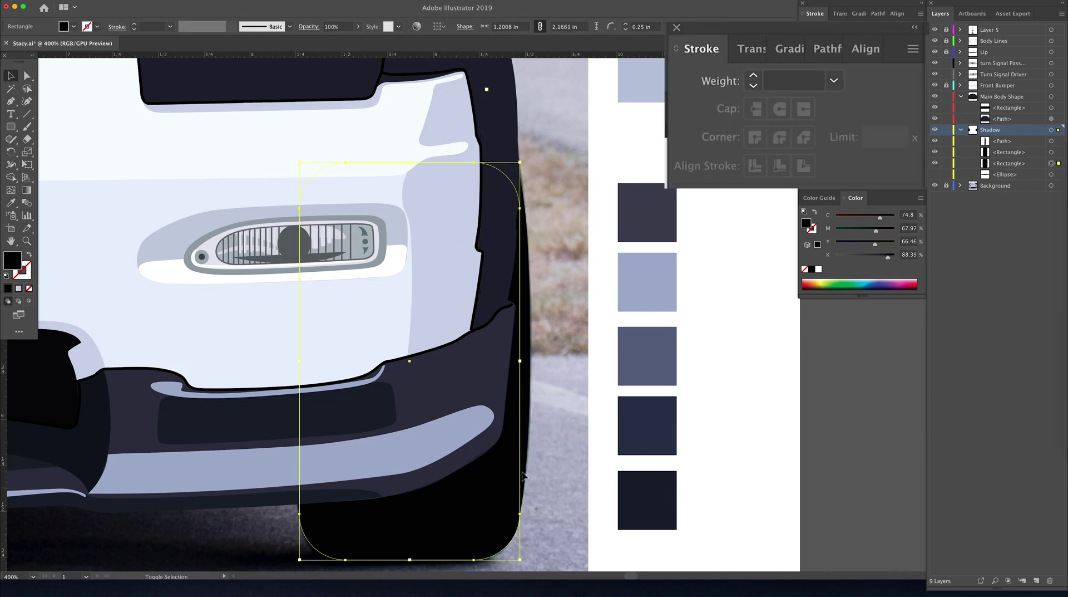
click(878, 14)
click(721, 104)
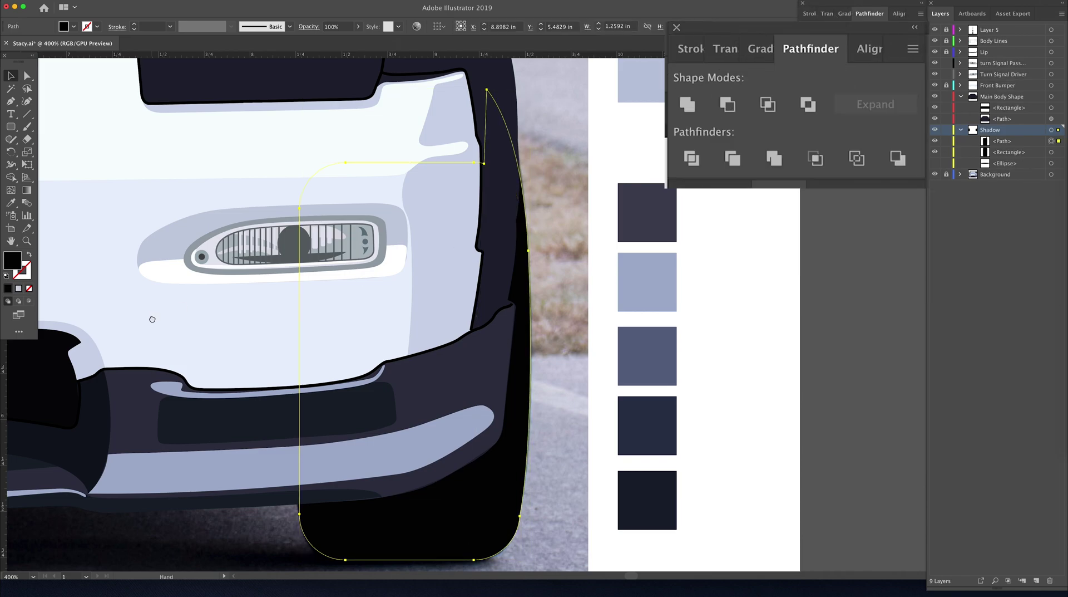
Step: Trace a curved path along the left tyre's edge and combine it with the left tyre
scroll(367, 535, left, 10)
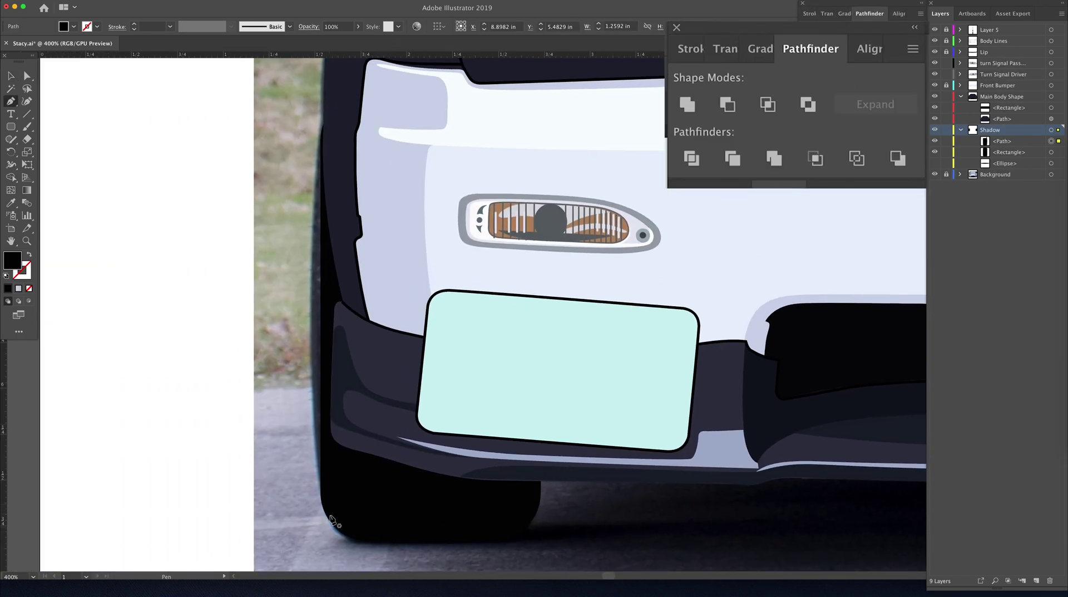
click(333, 522)
drag(312, 369, 315, 224)
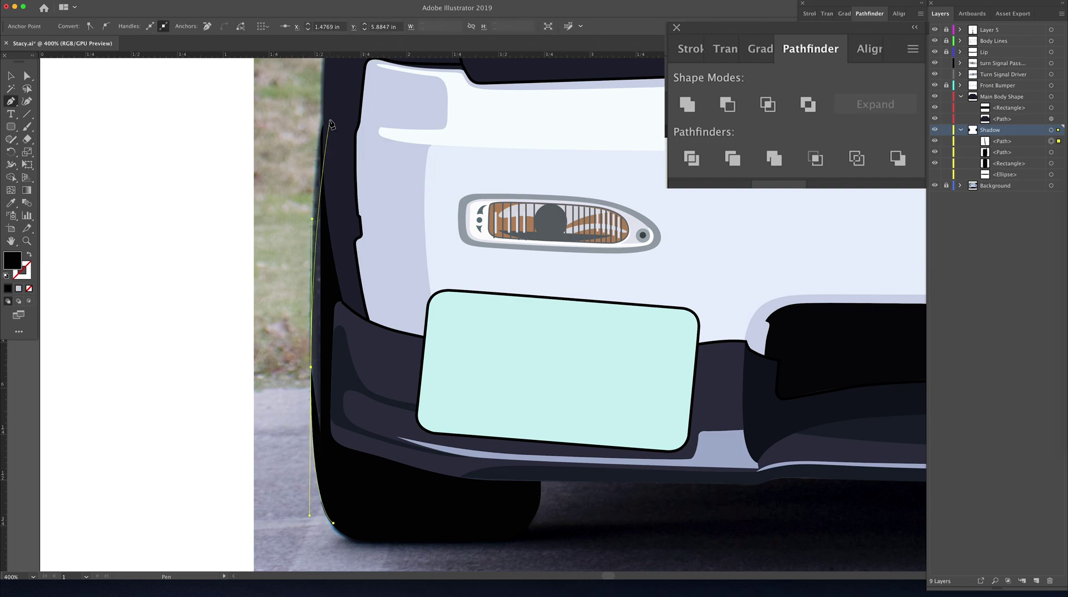
drag(332, 93, 347, 72)
ctrl+click(310, 368)
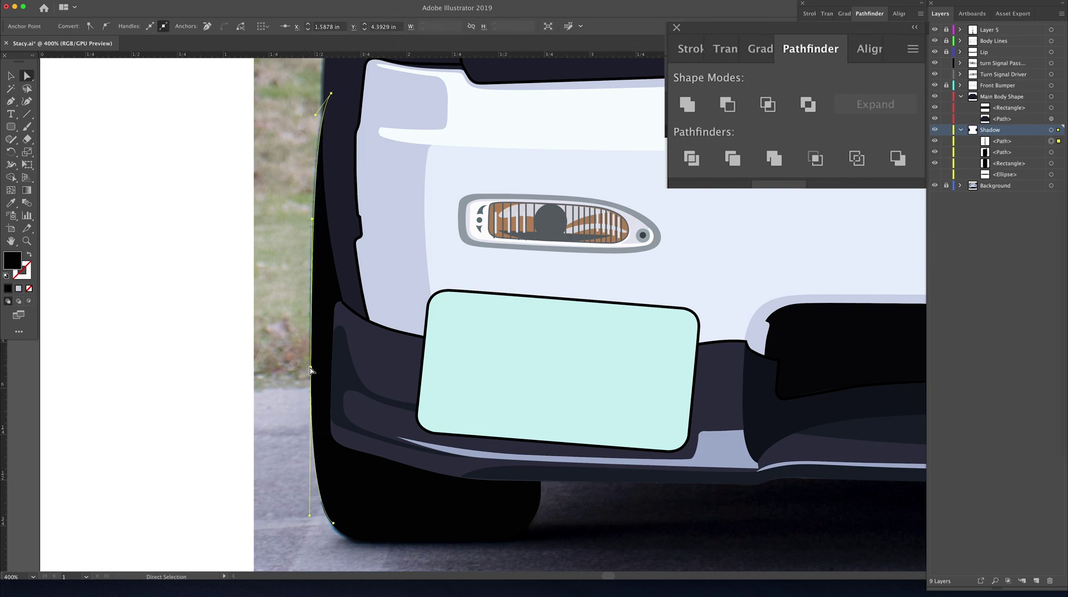
drag(310, 369, 307, 333)
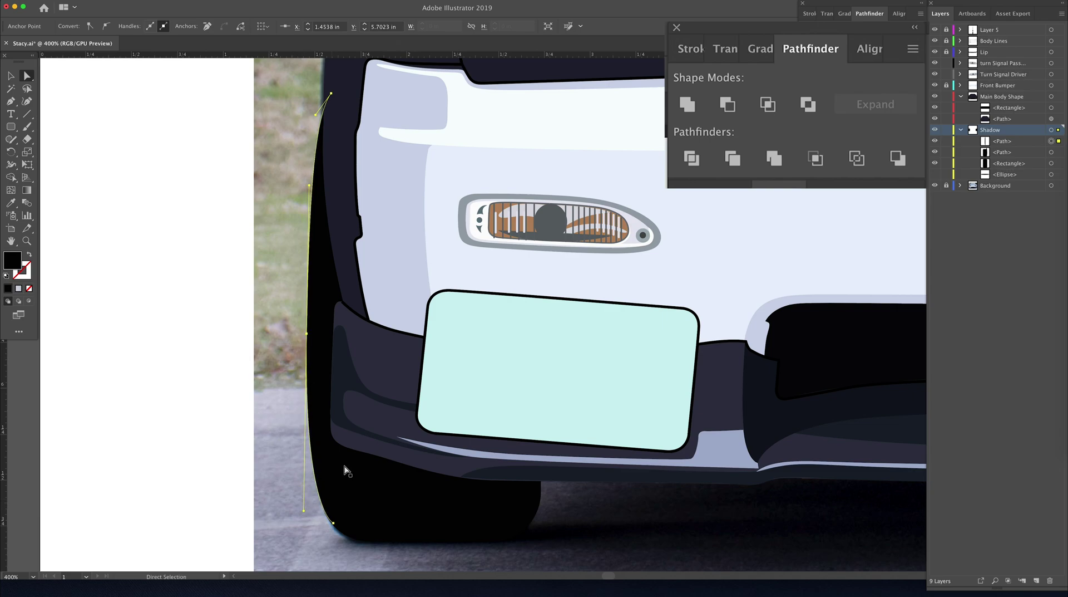
click(332, 94)
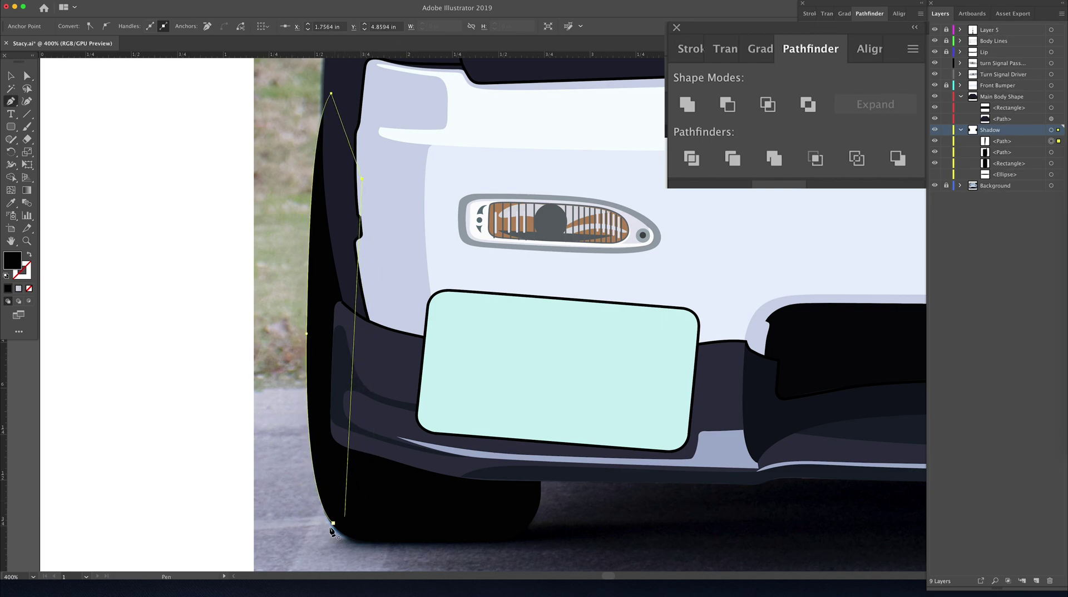
click(333, 523)
click(688, 104)
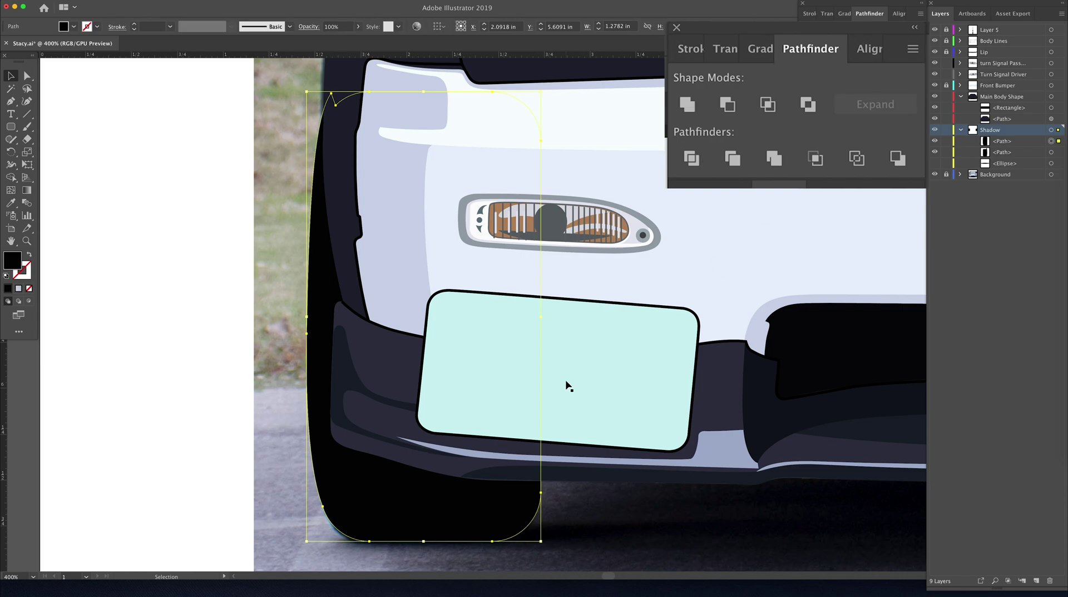
key(z)
alt+click(675, 382)
Step: Flatten the black shadow ellipse beneath the bumper
alt+click(867, 248)
key(v)
click(377, 323)
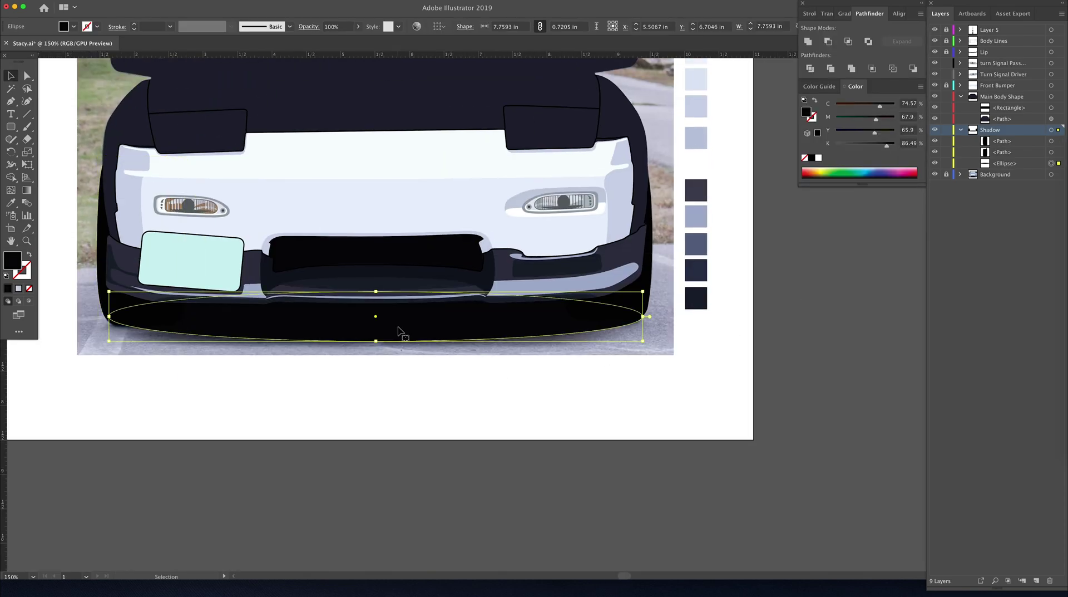
drag(384, 315, 453, 401)
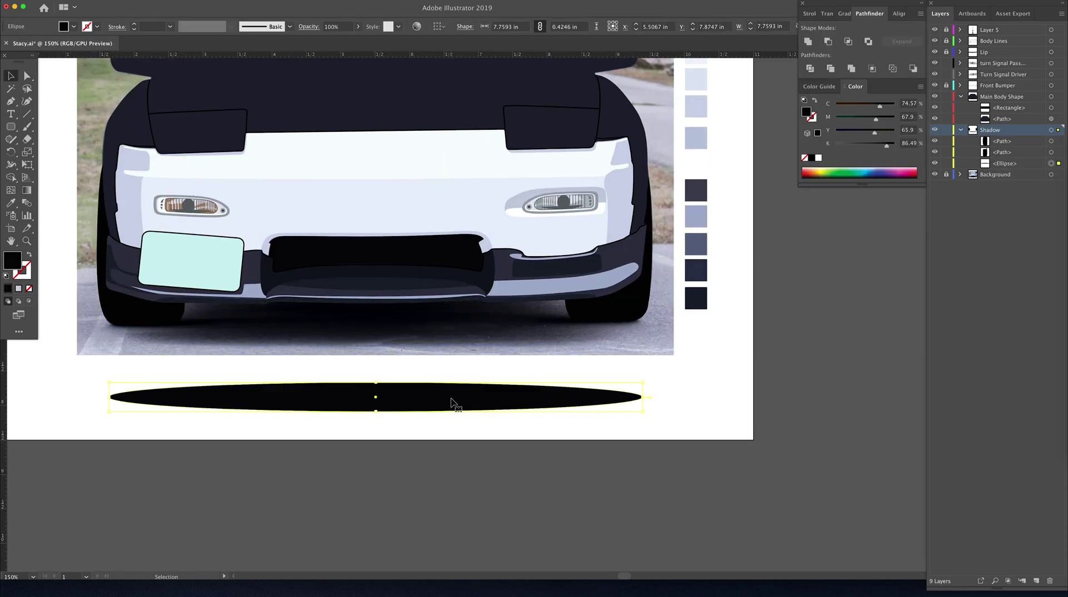
key(ctrl+z)
drag(376, 310, 376, 306)
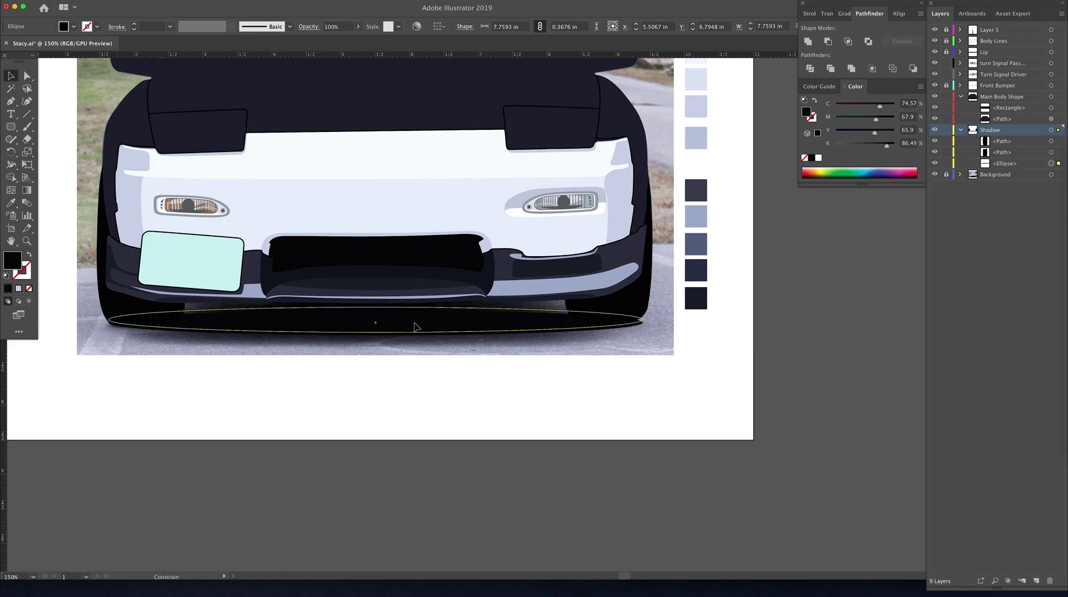
click(413, 351)
Step: Hide the reference photo, zoom around to review the car and shadow, and add a new layer
click(935, 174)
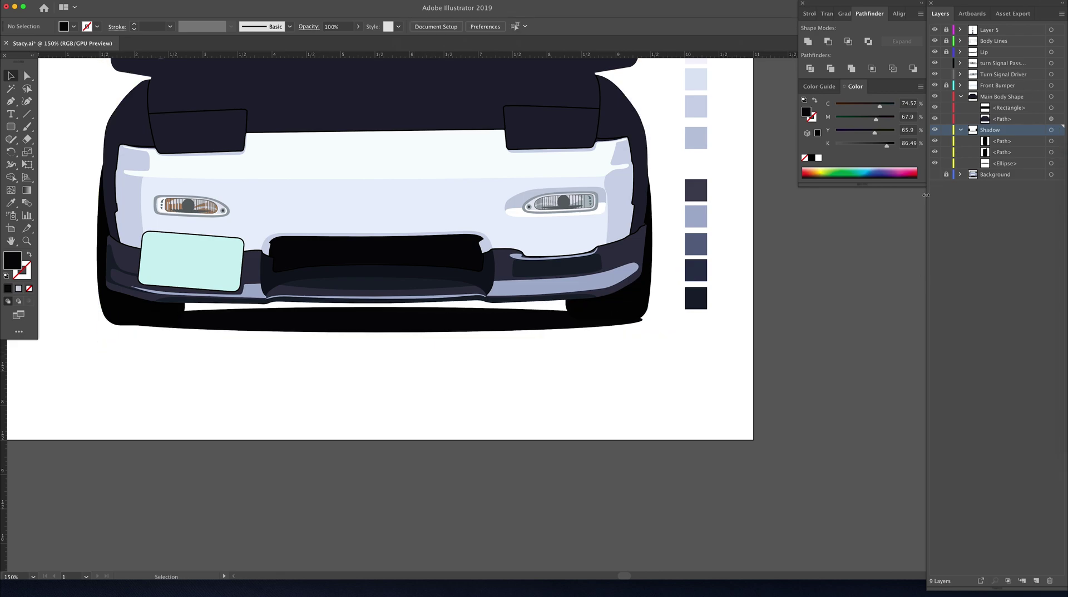
click(377, 315)
click(418, 334)
key(ctrl+minus)
key(ctrl+minus)
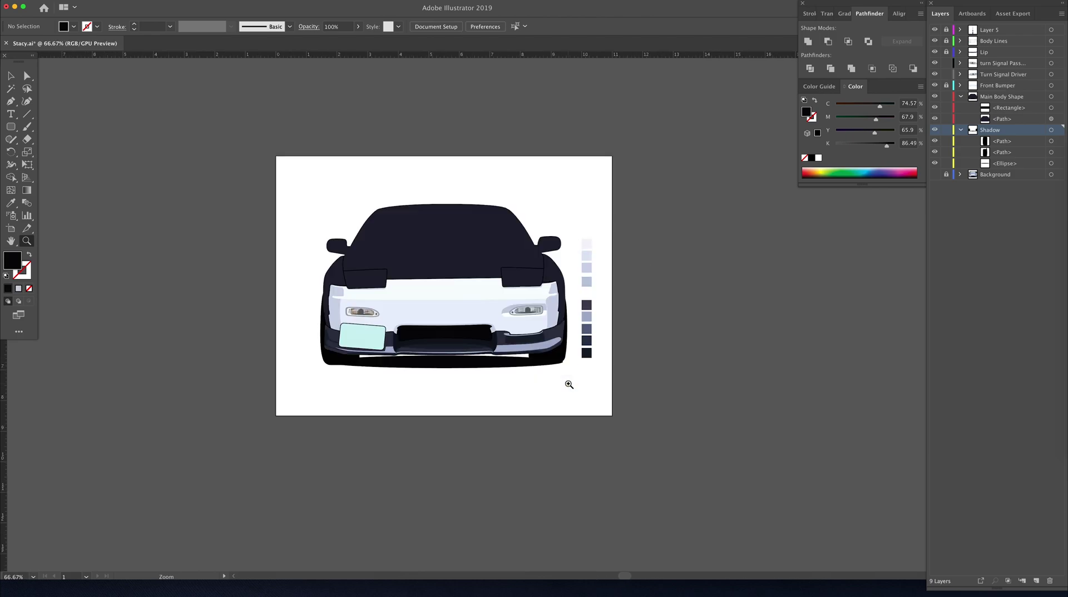
click(569, 384)
key(v)
click(509, 439)
scroll(514, 439, up, 10)
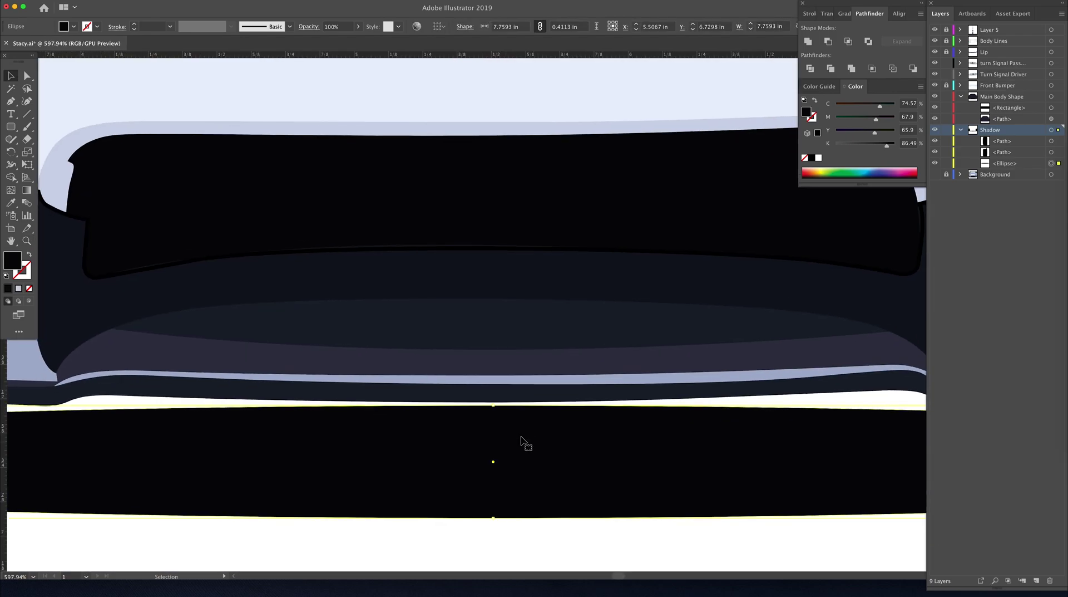
key(ctrl+0)
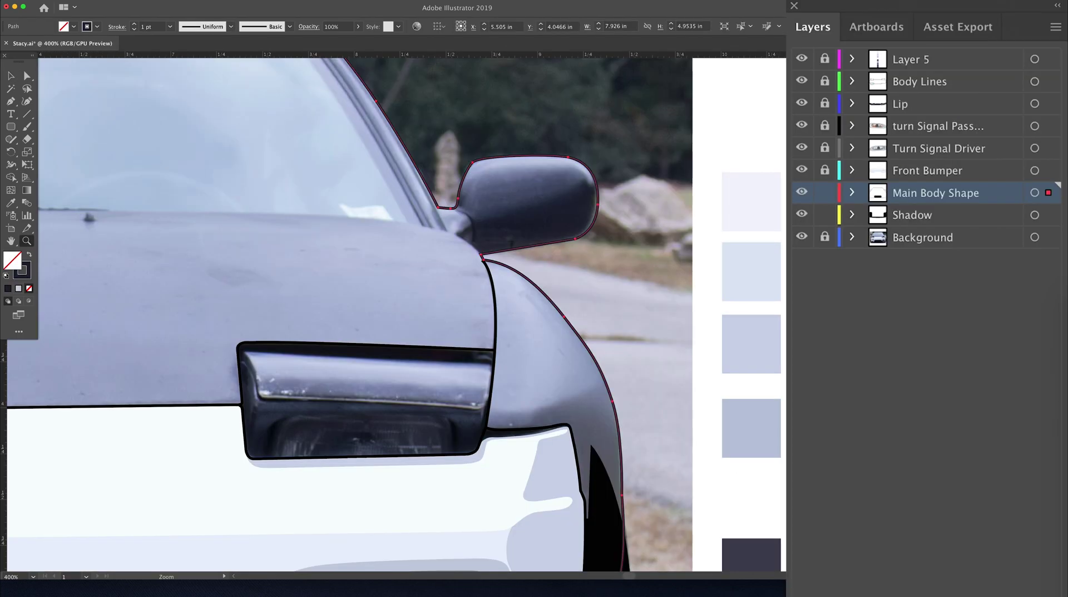
key(ctrl+l)
Step: Name the new layer Shading and set its layer colour to Green
double_click(914, 197)
text(Shading)
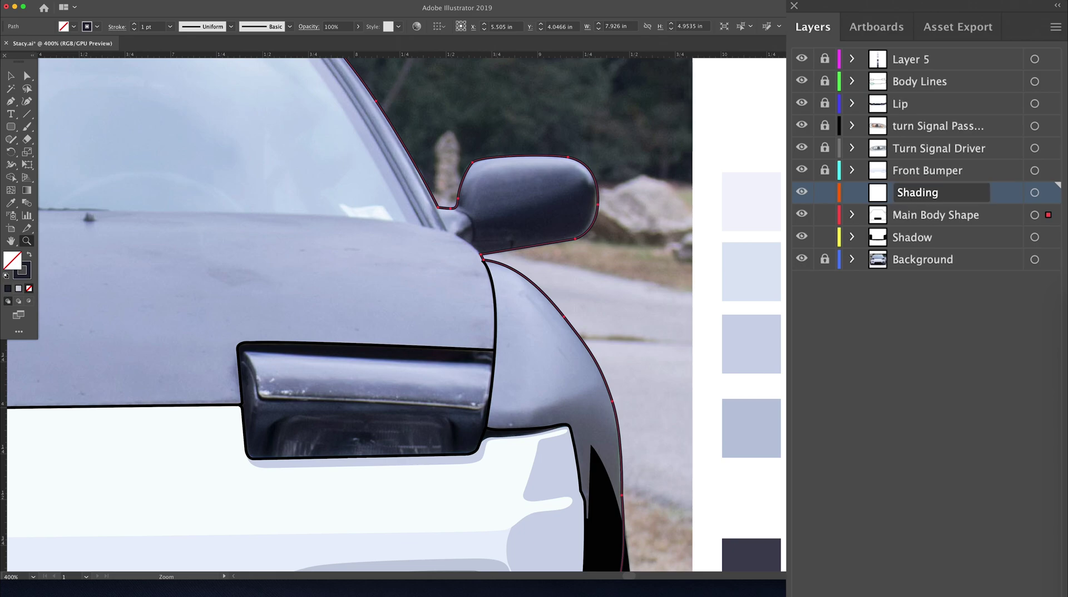
double_click(921, 194)
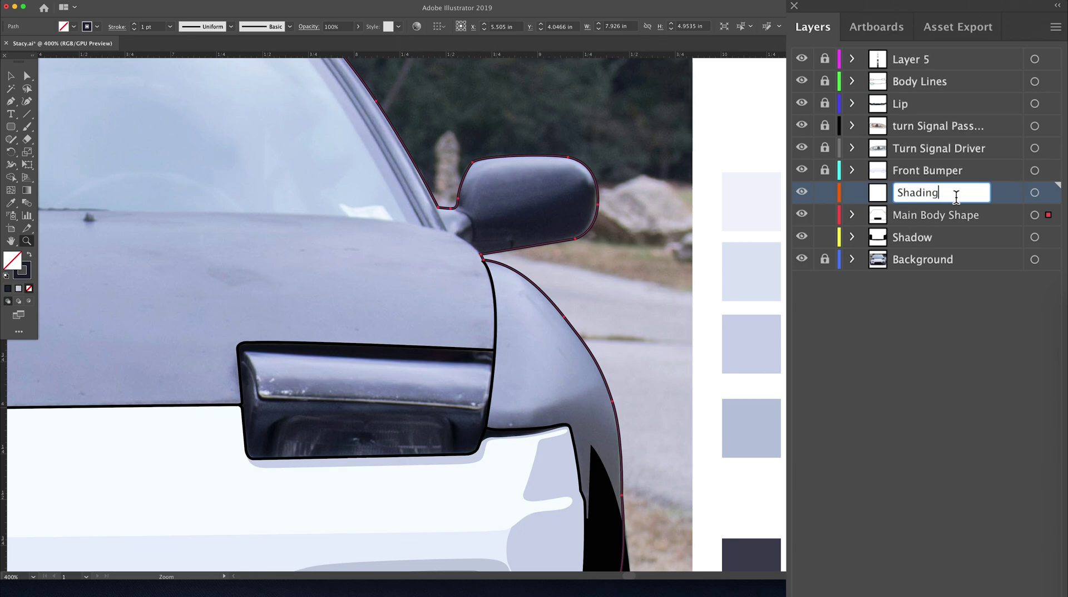
key(Return)
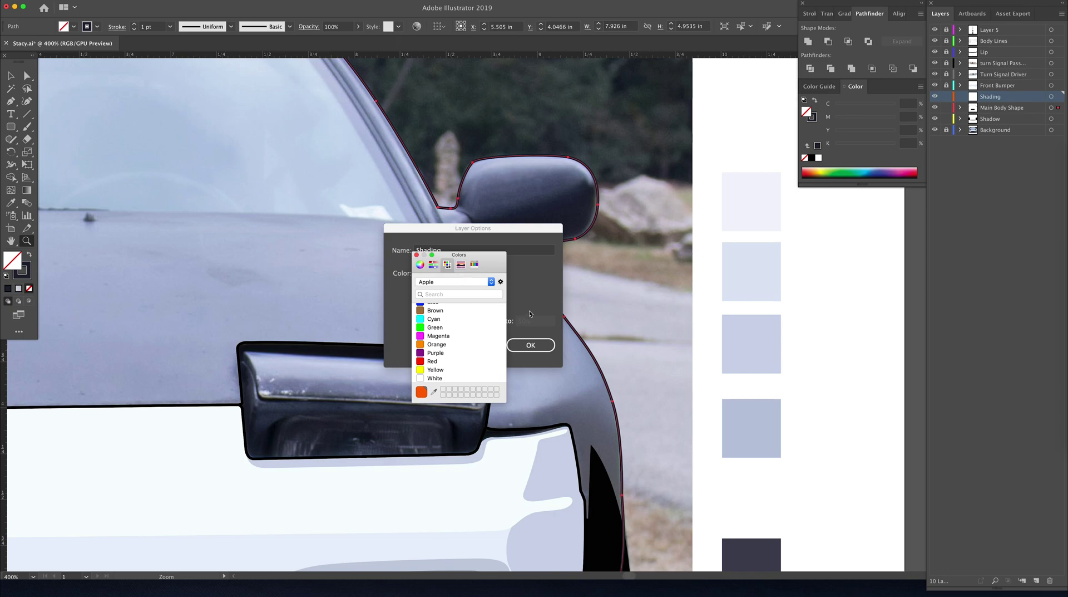
click(416, 254)
click(443, 273)
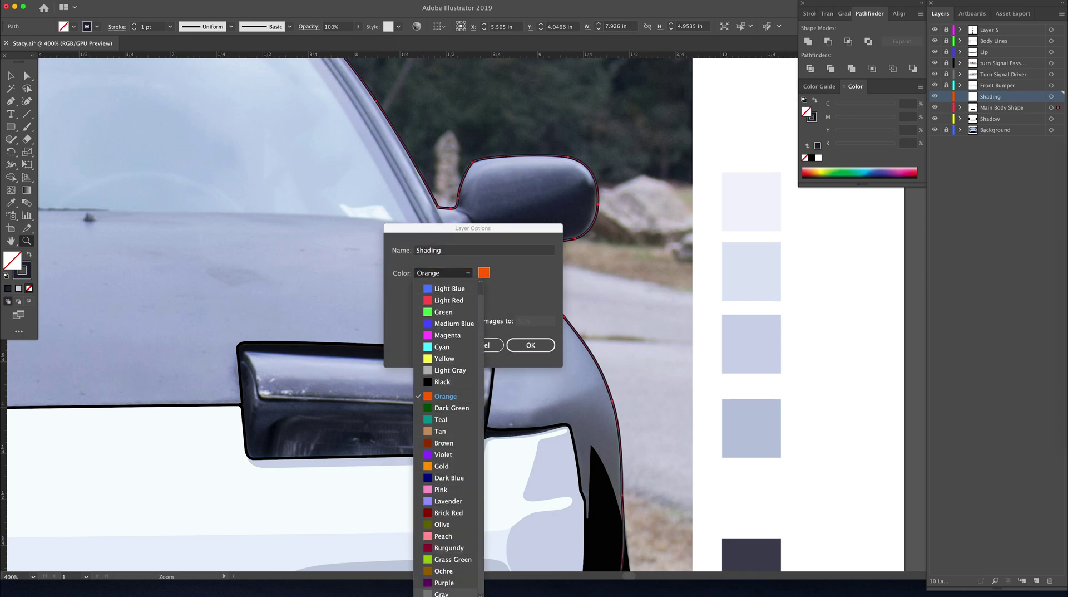
click(453, 314)
click(520, 345)
Step: Zoom in on the windshield, mirror and headlight area
click(472, 369)
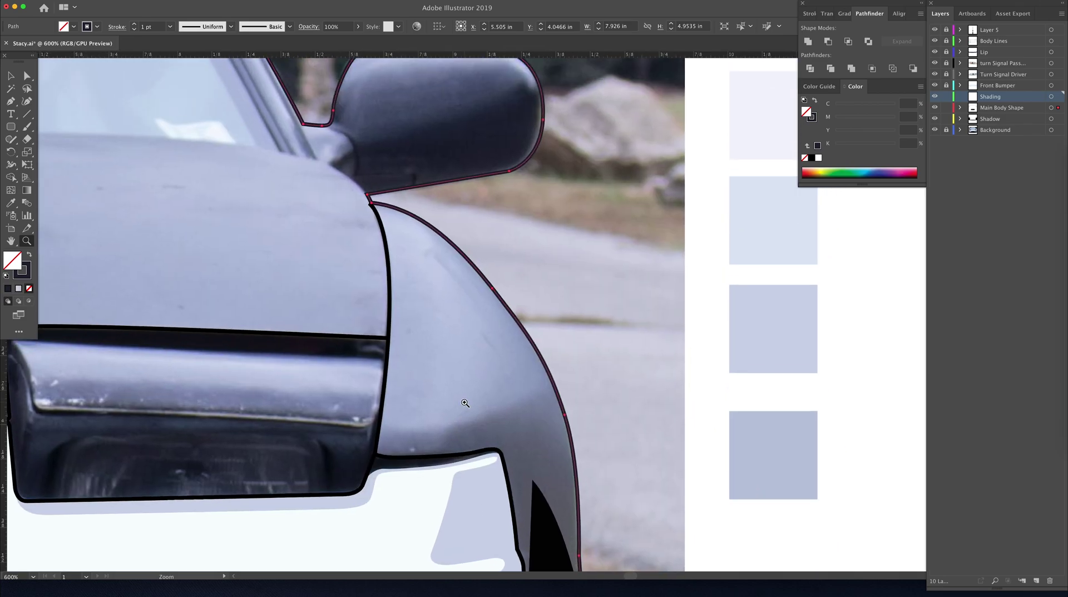
drag(465, 402, 515, 342)
alt+click(515, 341)
mouse_move(457, 298)
mouse_down()
mouse_move(552, 455)
mouse_move(623, 460)
mouse_move(557, 439)
mouse_up()
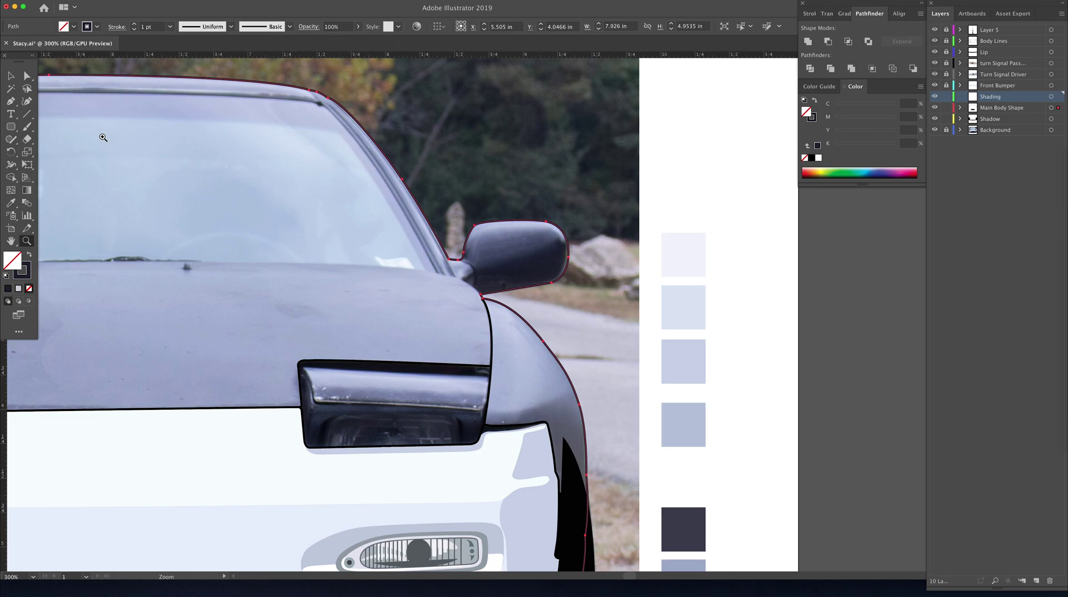
Step: Draw a fender shading shape from the headlight corner and fill it with the light blue swatch
click(486, 413)
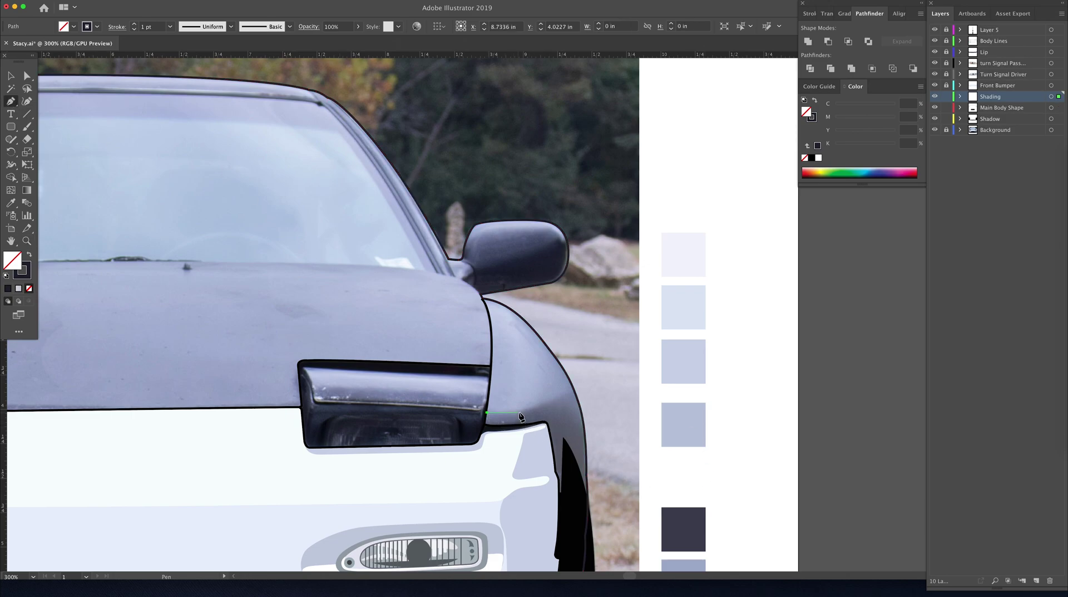
click(532, 412)
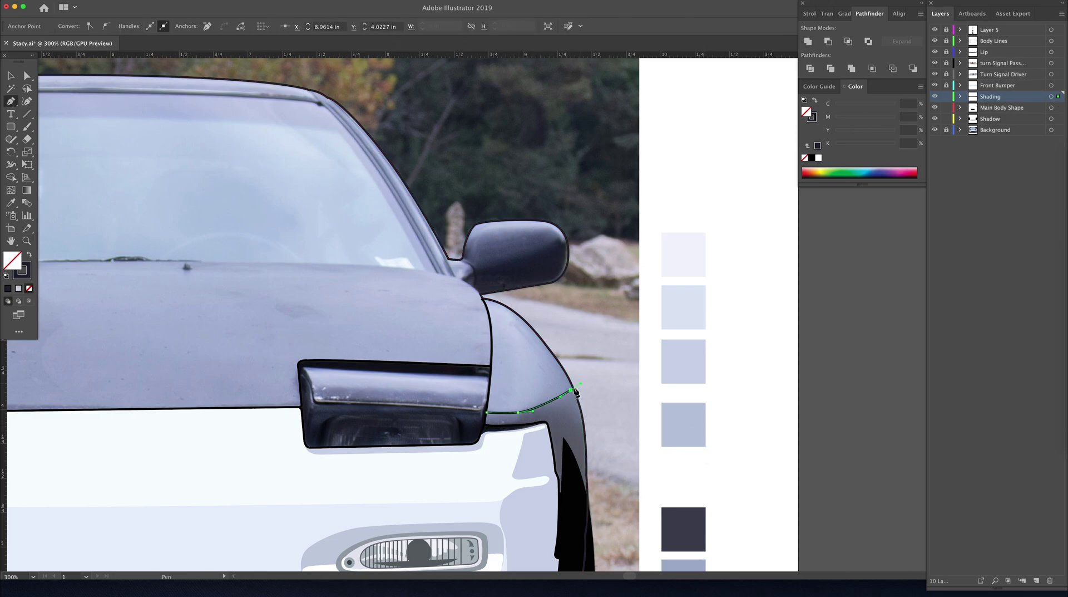
drag(571, 385, 590, 440)
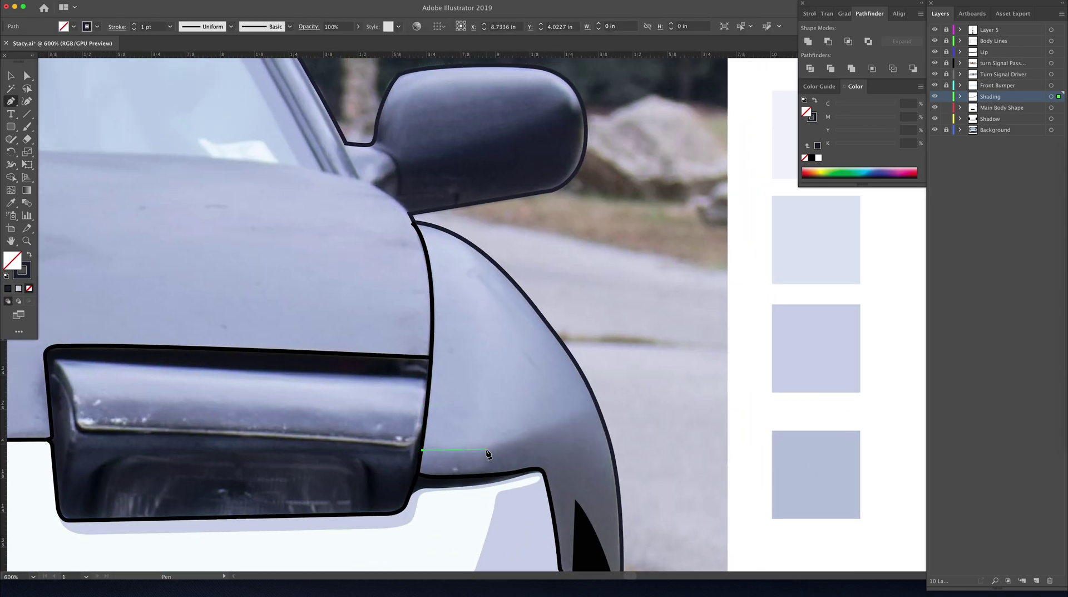
click(593, 401)
drag(493, 256, 446, 231)
click(432, 358)
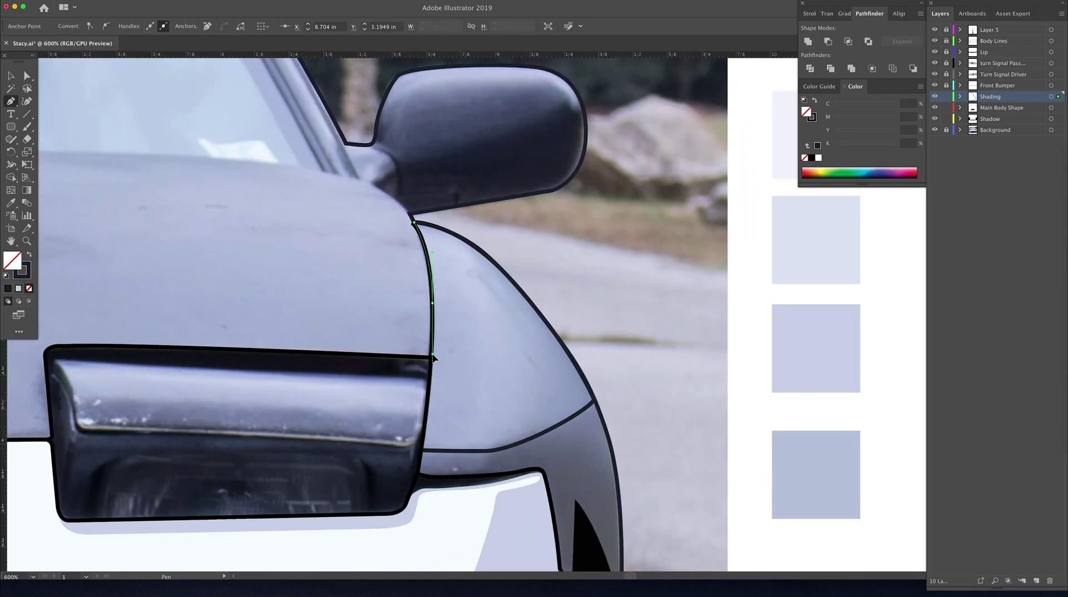
key(i)
click(558, 381)
key(ctrl+shift+a)
scroll(558, 382, down, 3)
Step: Discard a misdrawn fender path and draw a curved fender highlight instead
key(p)
click(490, 180)
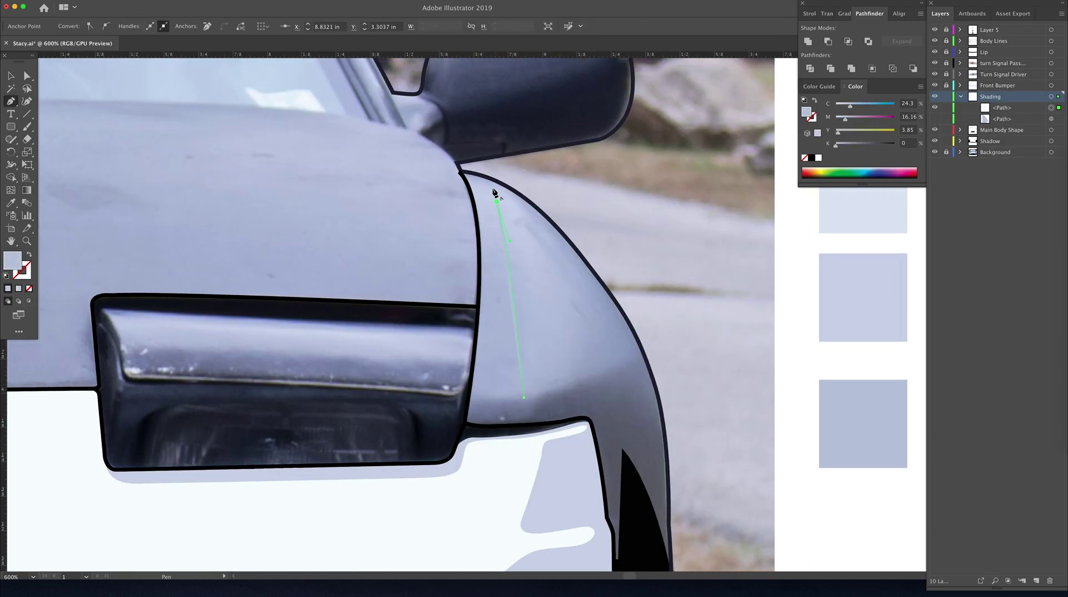
click(524, 276)
click(554, 386)
drag(602, 338, 620, 370)
key(ctrl+minus)
key(ctrl+minus)
key(ctrl+minus)
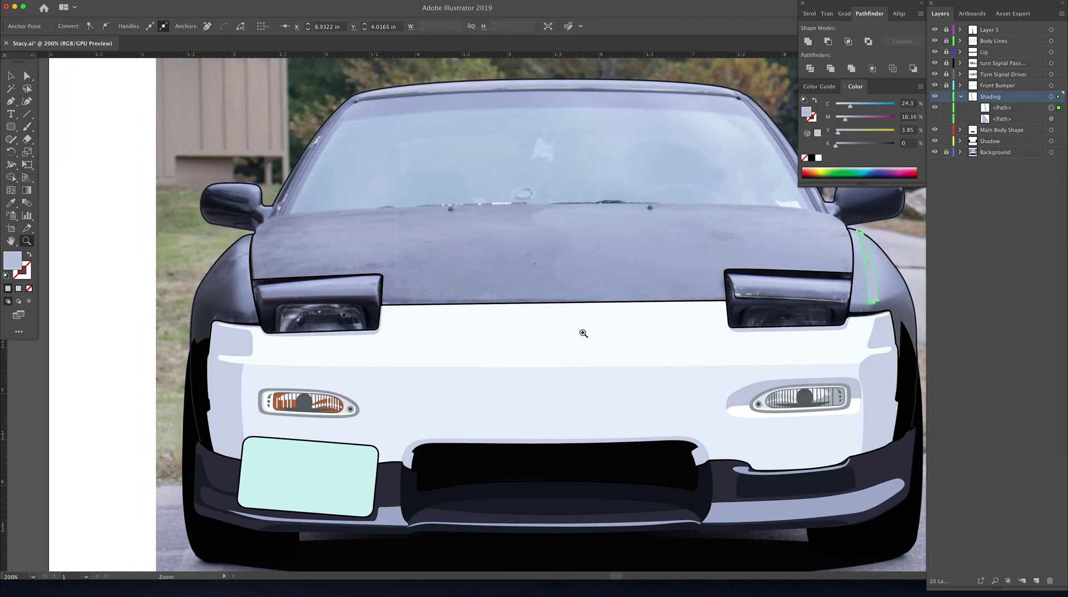
key(v)
key(Delete)
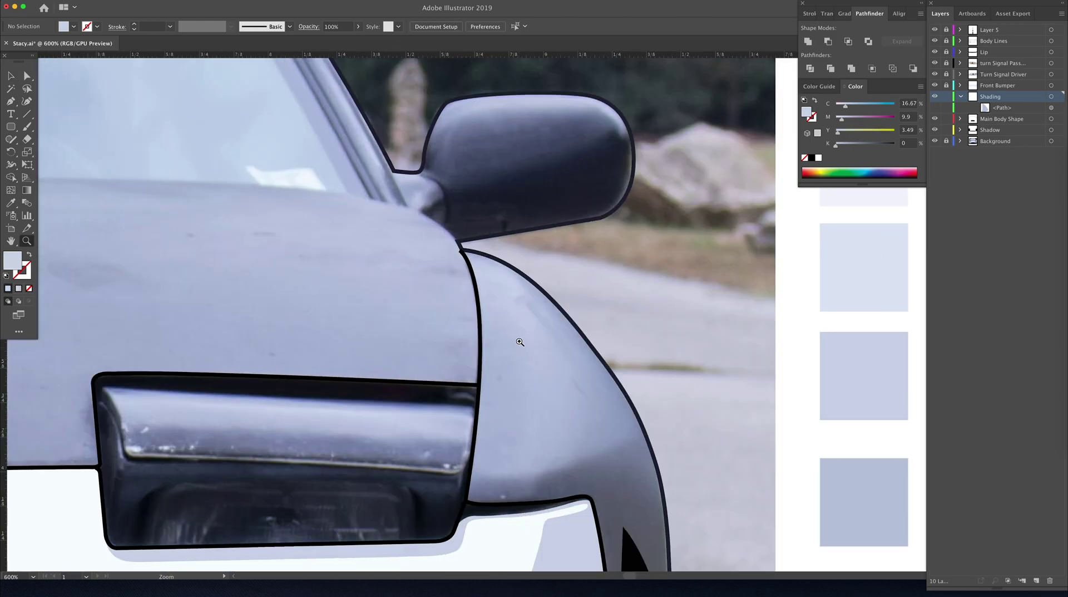
click(477, 482)
click(461, 251)
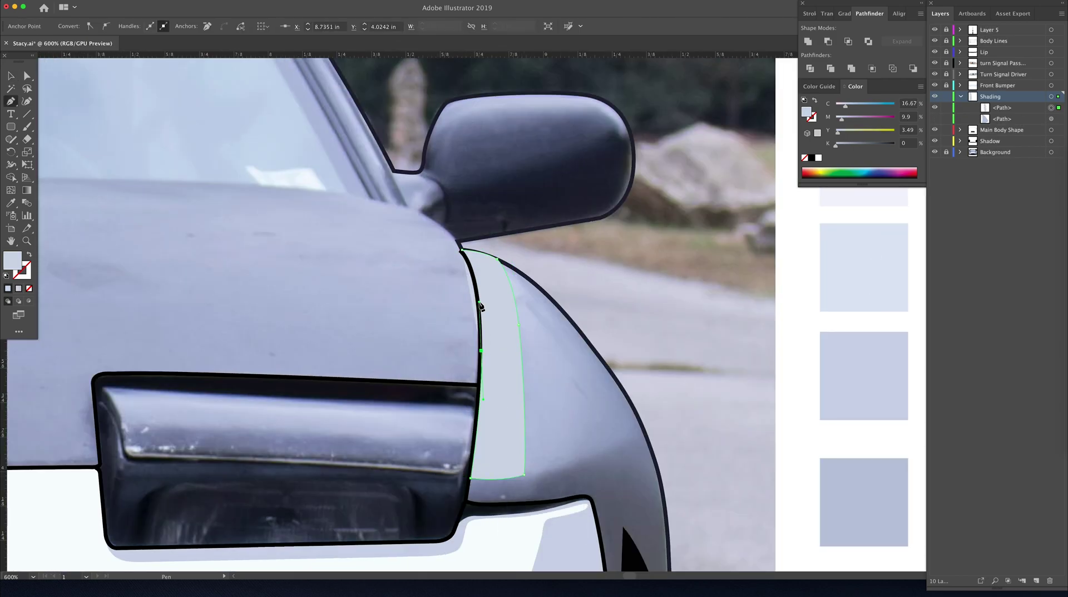
drag(501, 334, 223, 279)
Step: Draw a matching curved highlight shape on the opposite fender
click(562, 432)
click(373, 387)
drag(442, 269, 499, 215)
click(499, 214)
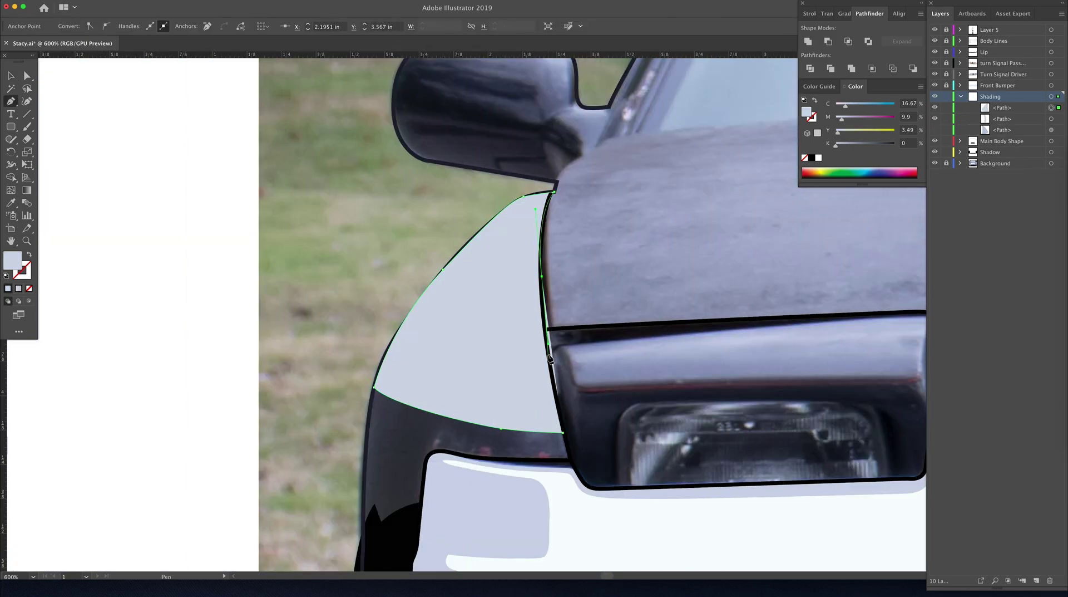
scroll(500, 214, right, 3)
scroll(500, 214, down, 5)
scroll(429, 237, up, 5)
click(428, 236)
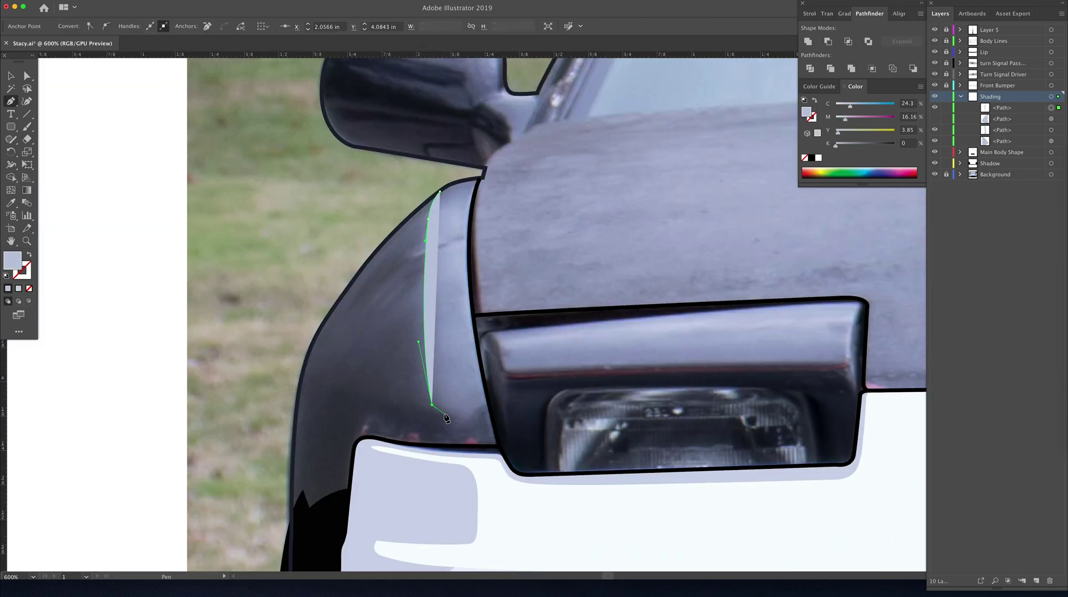
scroll(429, 236, up, 2)
scroll(424, 261, right, 15)
key(z)
alt+click(504, 310)
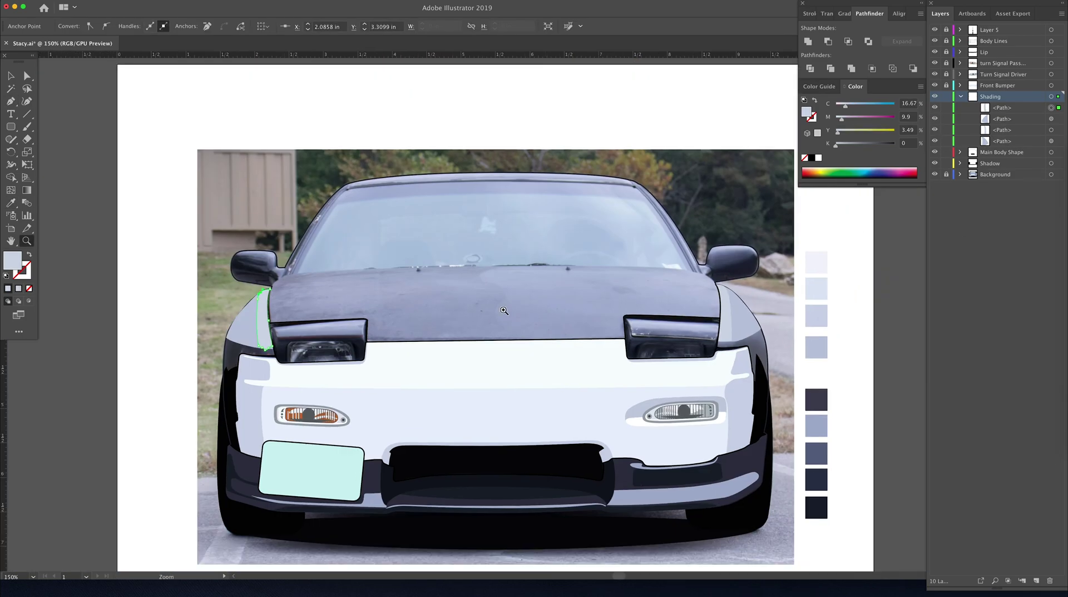
Step: Move the Shading layer below Main Body Shape and paste a hidden body copy into it
drag(992, 99, 996, 158)
key(v)
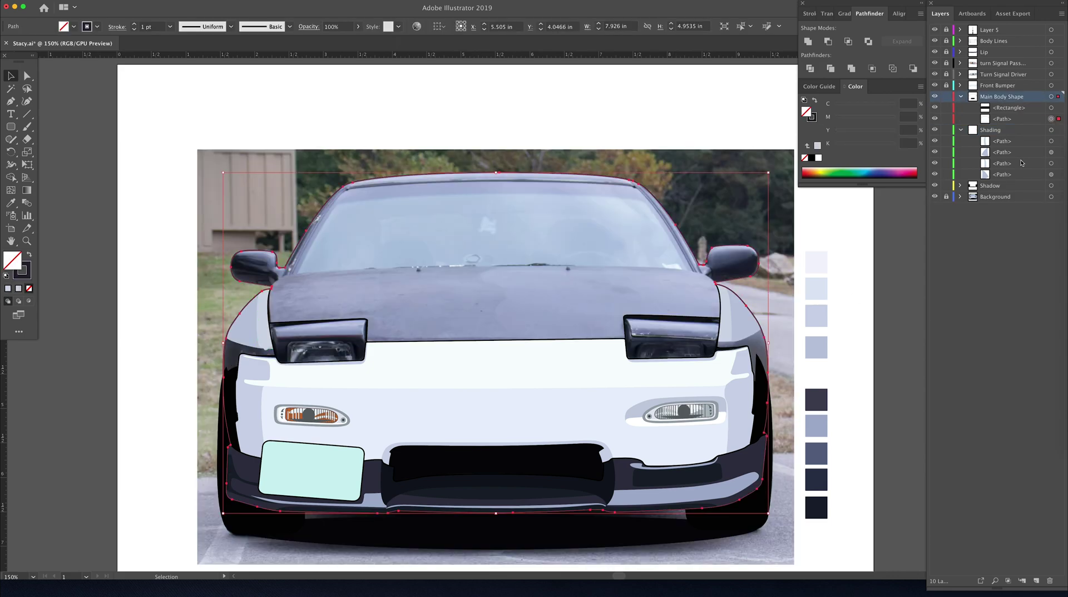
key(ctrl+f)
key(i)
click(816, 398)
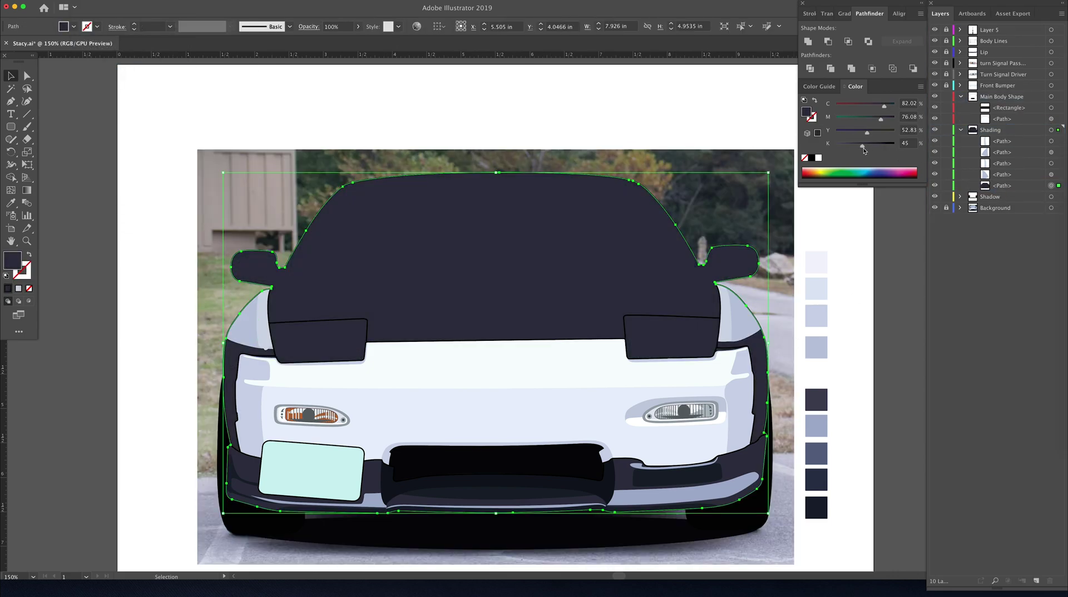
scroll(819, 394, down, 2)
click(934, 185)
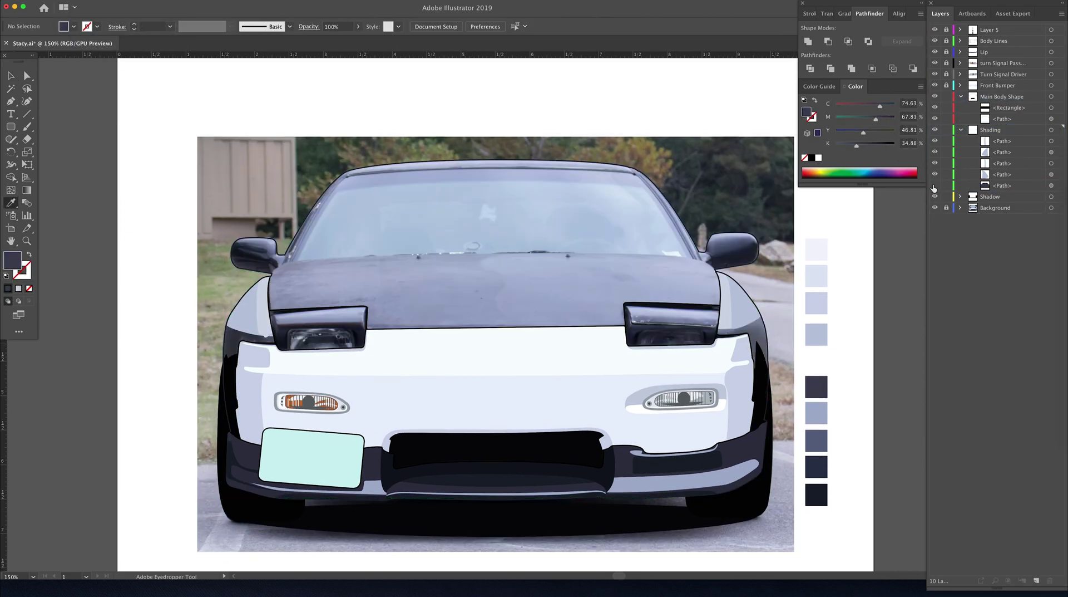
key(p)
key(ctrl+equal)
key(ctrl+equal)
key(ctrl+equal)
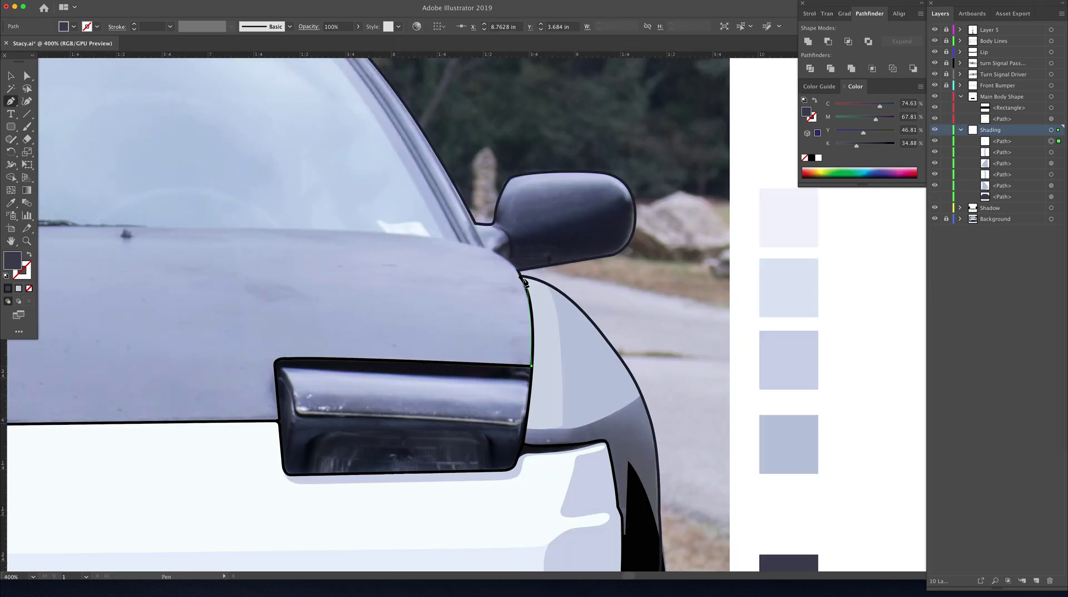
Step: Trace the hood shading path from the fender across both headlight tops and hood corners
click(518, 261)
scroll(252, 242, left, 10)
scroll(253, 242, left, 15)
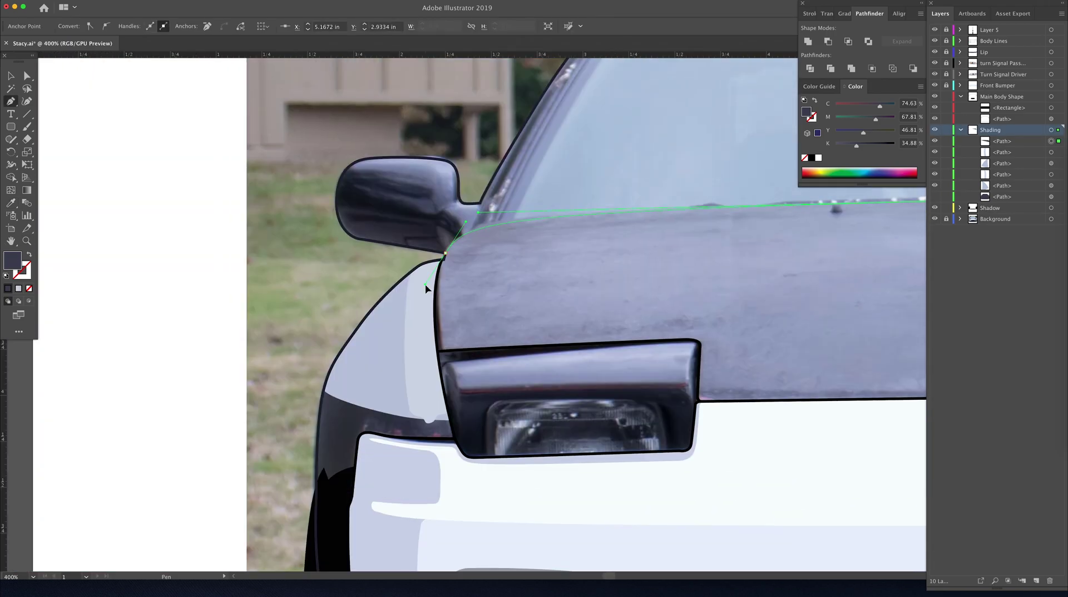
click(445, 253)
click(437, 350)
click(686, 338)
scroll(697, 348, right, 10)
scroll(697, 348, right, 10)
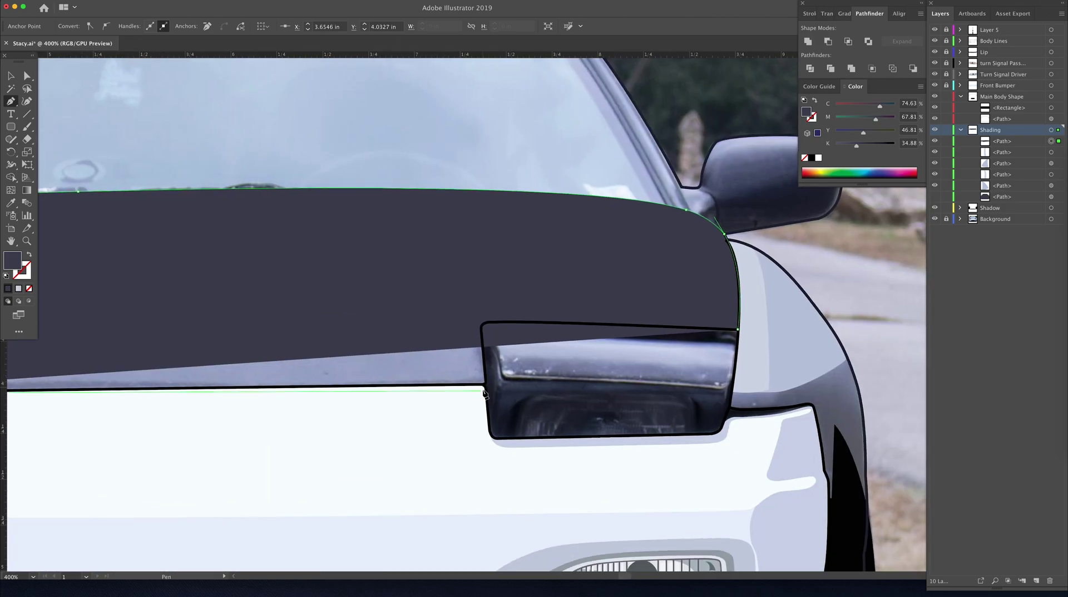
click(488, 324)
click(619, 326)
click(738, 331)
drag(724, 237, 747, 274)
Step: Close the hood shading shape and fill it with a slate blue swatch
key(ctrl+minus)
key(i)
click(675, 378)
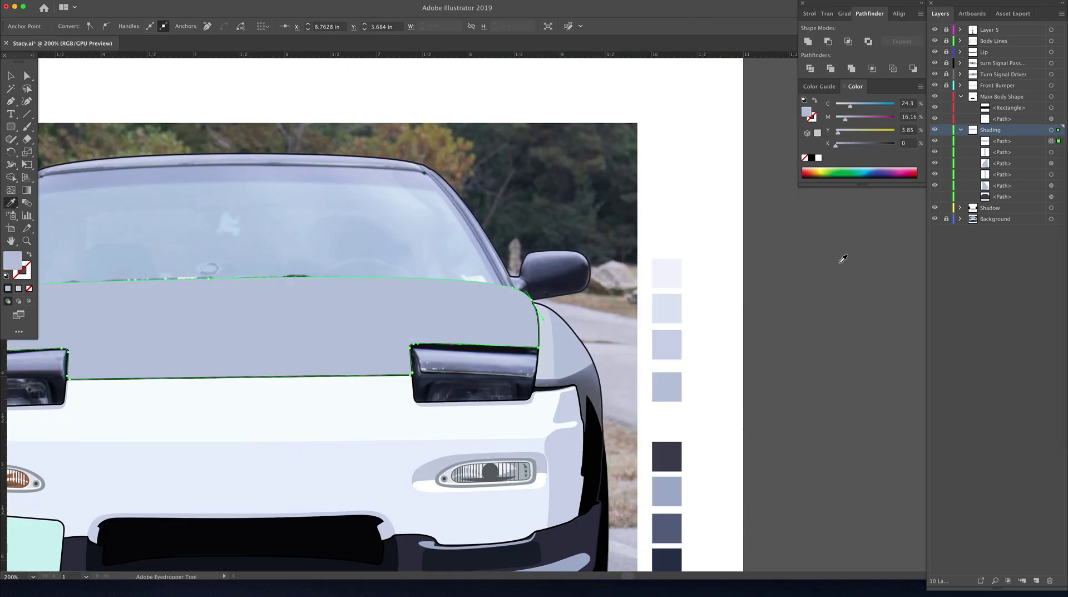
key(ctrl+3)
click(935, 141)
Step: Toggle the hood shading's visibility in Layers to compare, leaving it hidden
key(ctrl+minus)
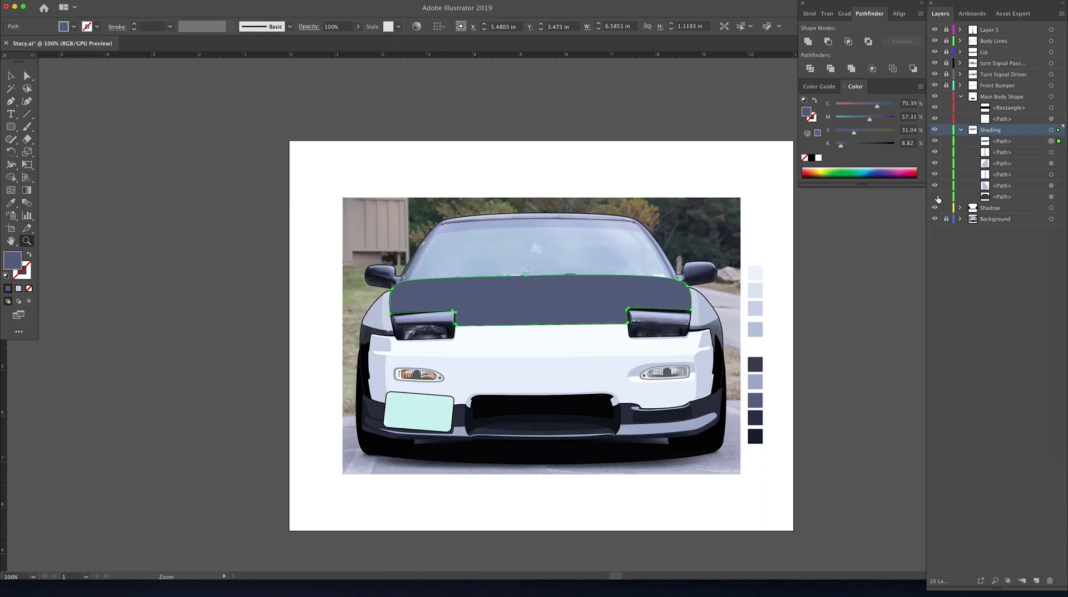
key(v)
click(935, 197)
click(935, 218)
click(935, 140)
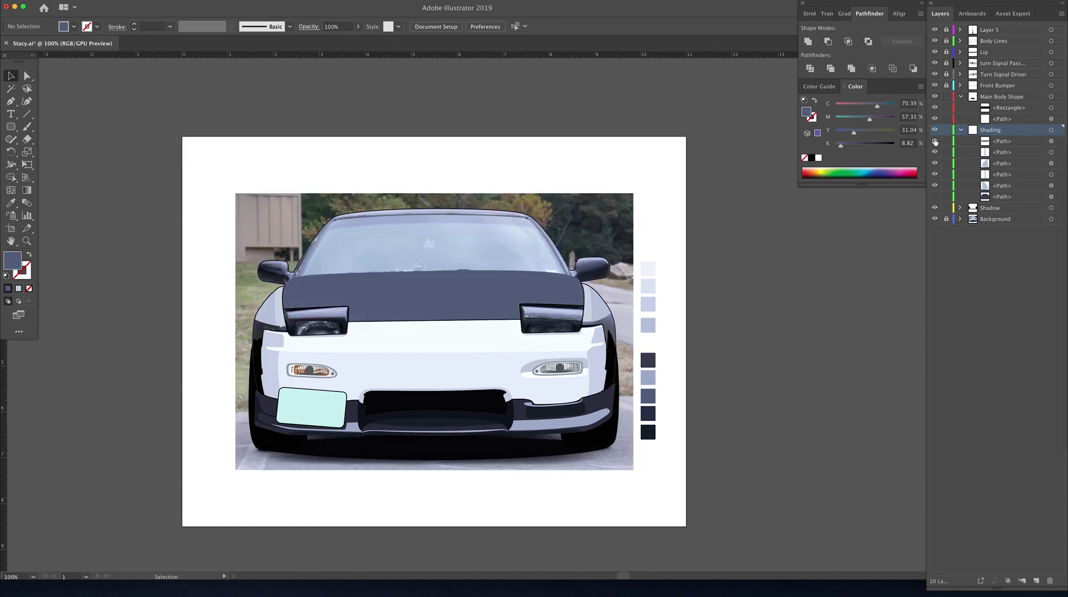
click(935, 141)
click(935, 140)
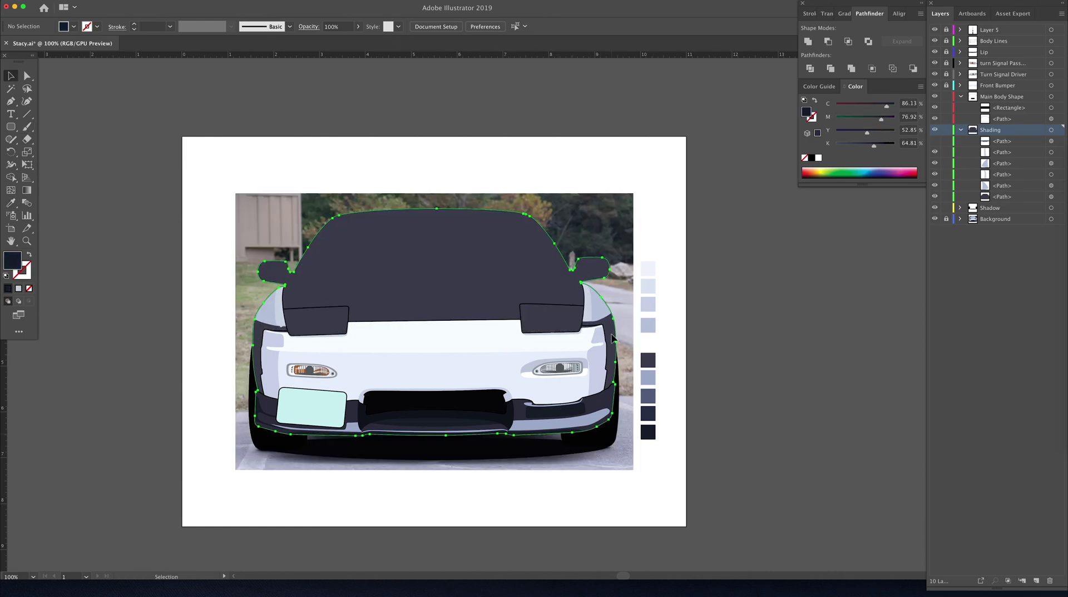
Step: Select the shading strips on the car's right side and beside the headlight
click(587, 320)
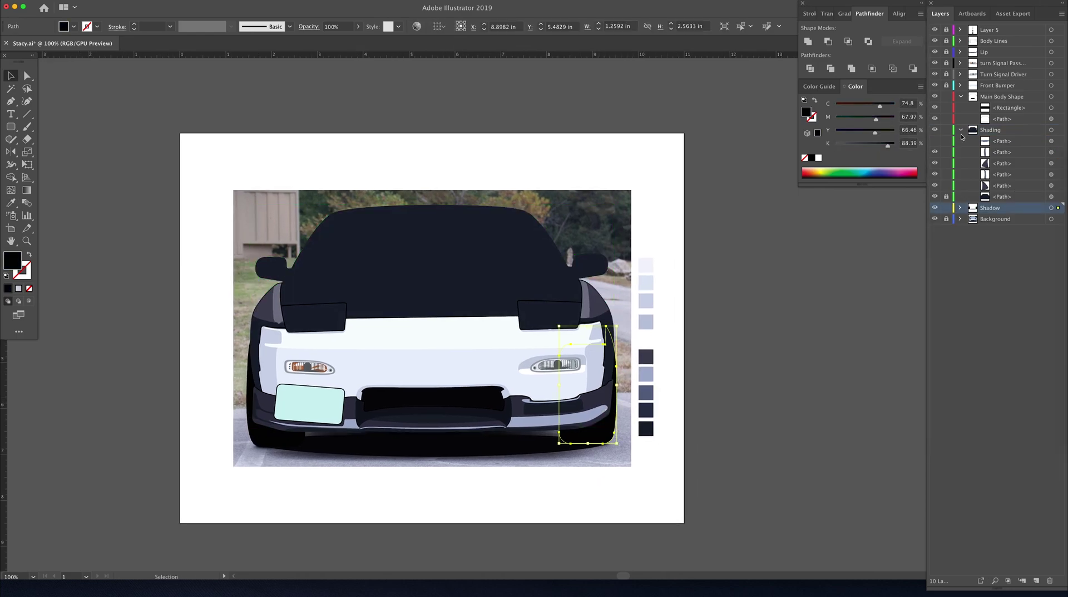
scroll(567, 422, up, 5)
click(203, 362)
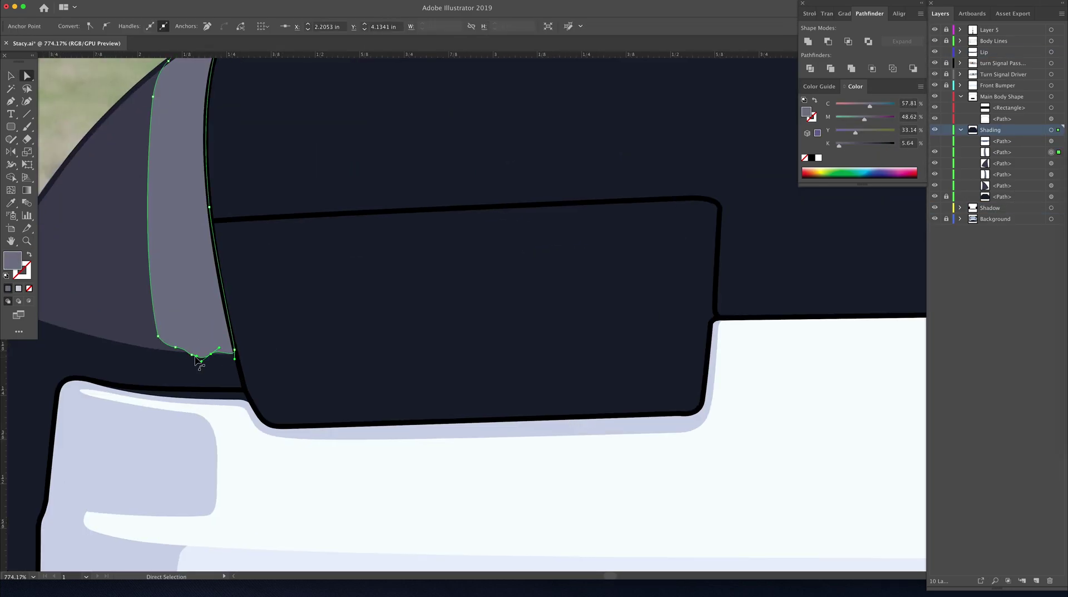
Step: Darken the front bumper fill slightly with the K slider
key(ctrl+0)
key(v)
click(411, 312)
drag(839, 144, 843, 144)
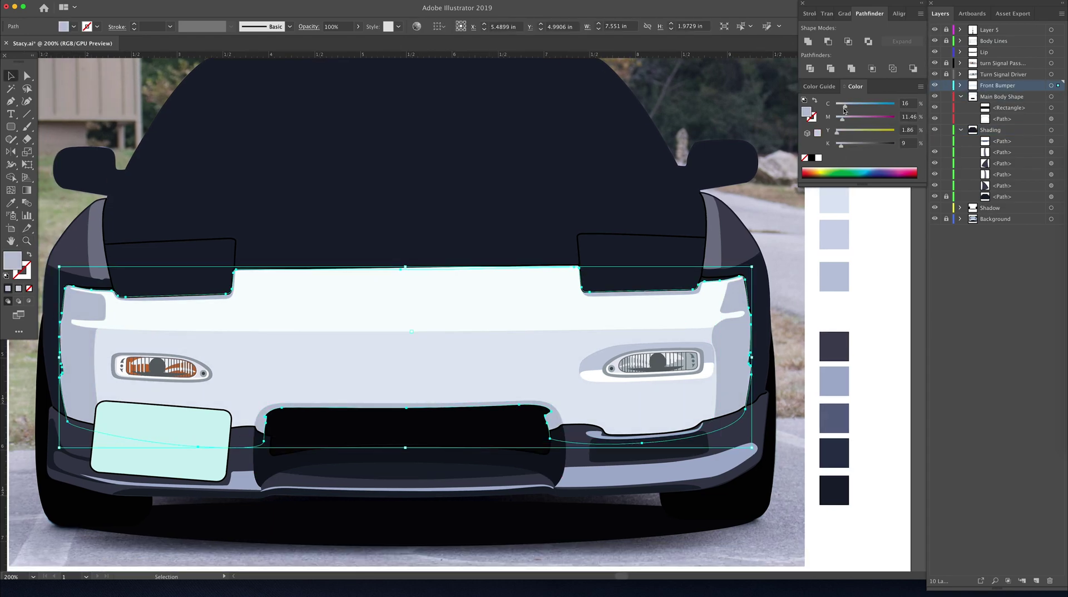
key(ctrl+minus)
click(853, 207)
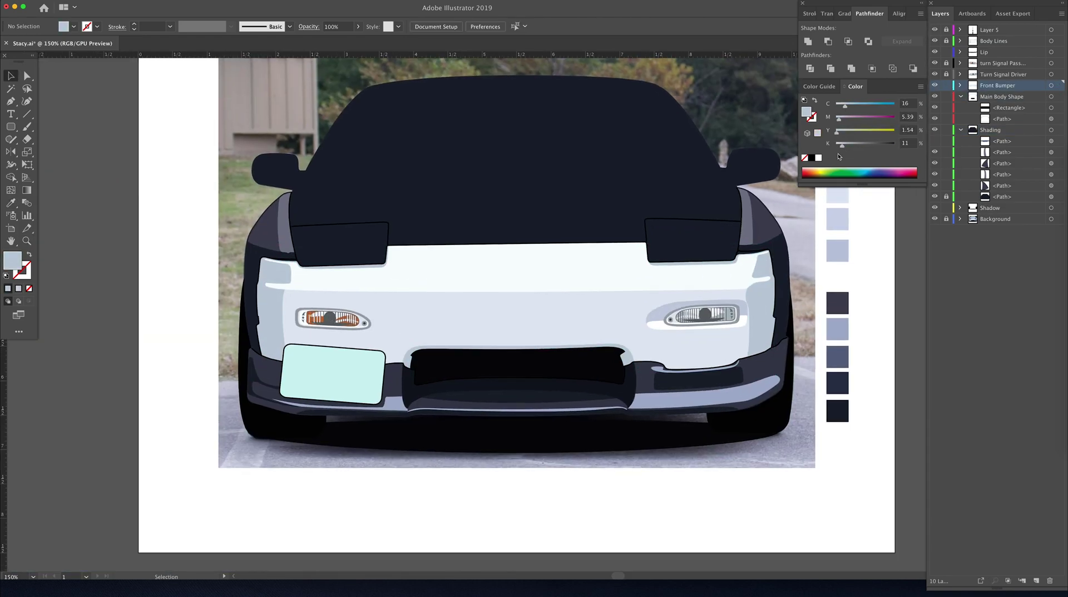
click(763, 308)
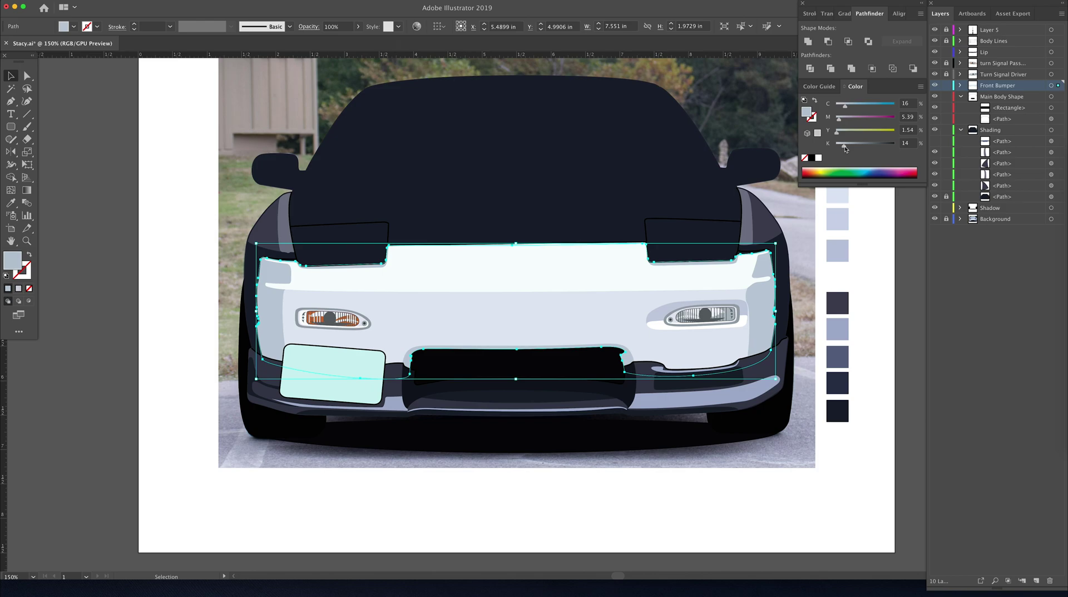
Step: Recolour the right fog-light surround light blue-grey with the Eyedropper
click(747, 310)
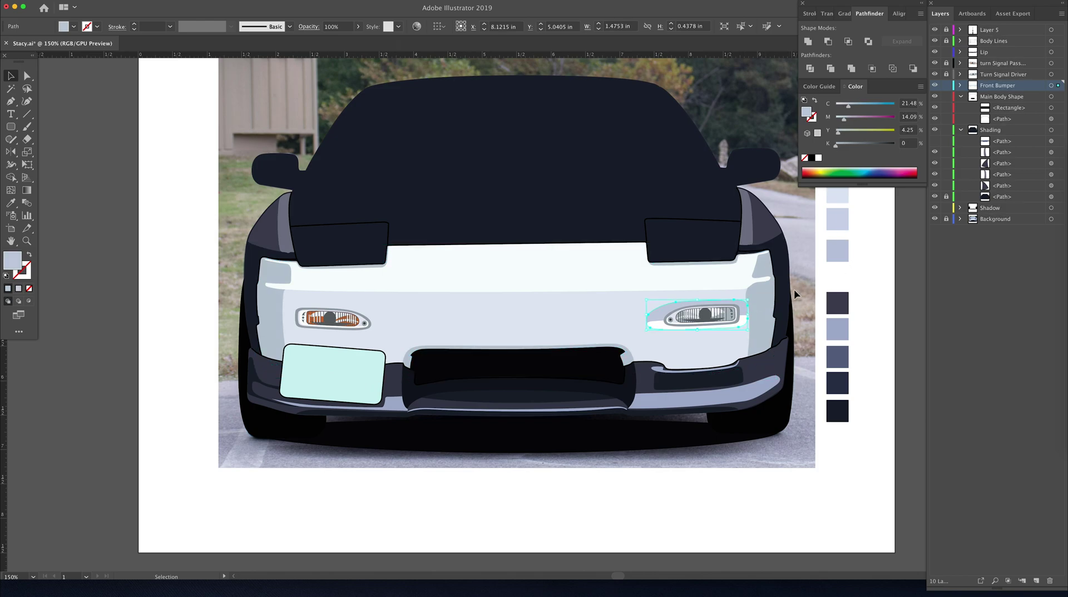
key(i)
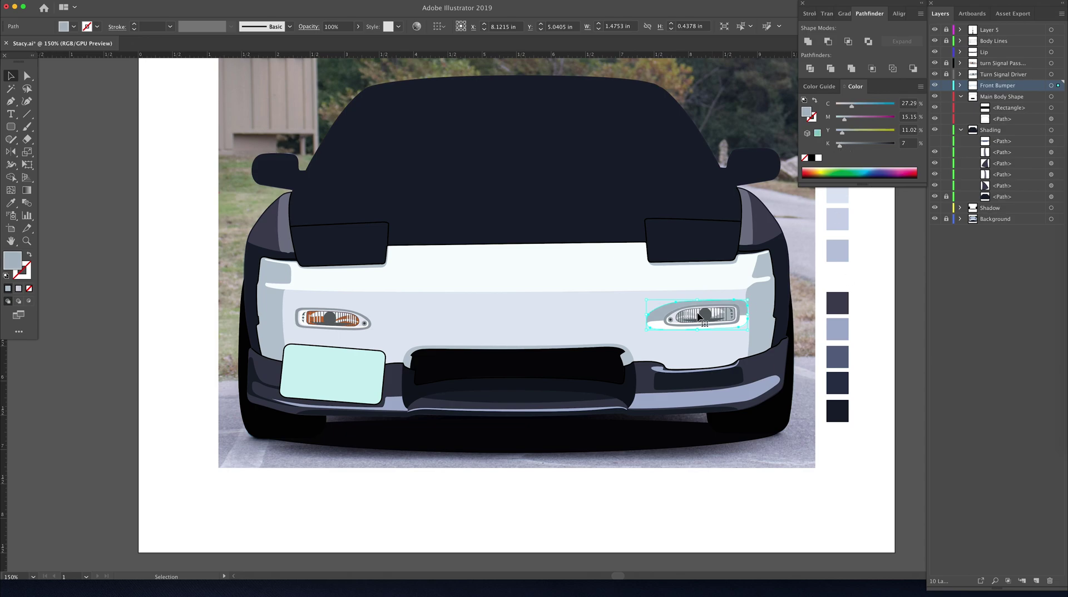
click(665, 327)
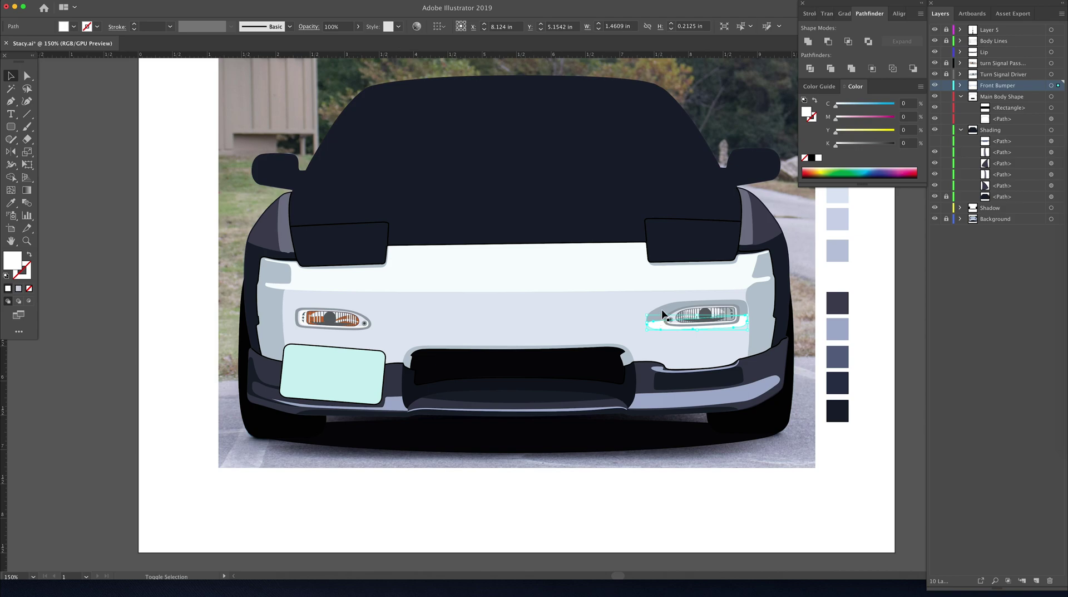
Step: Make a vertically reflected copy of the fog-light surround and highlight shapes
shift+click(667, 313)
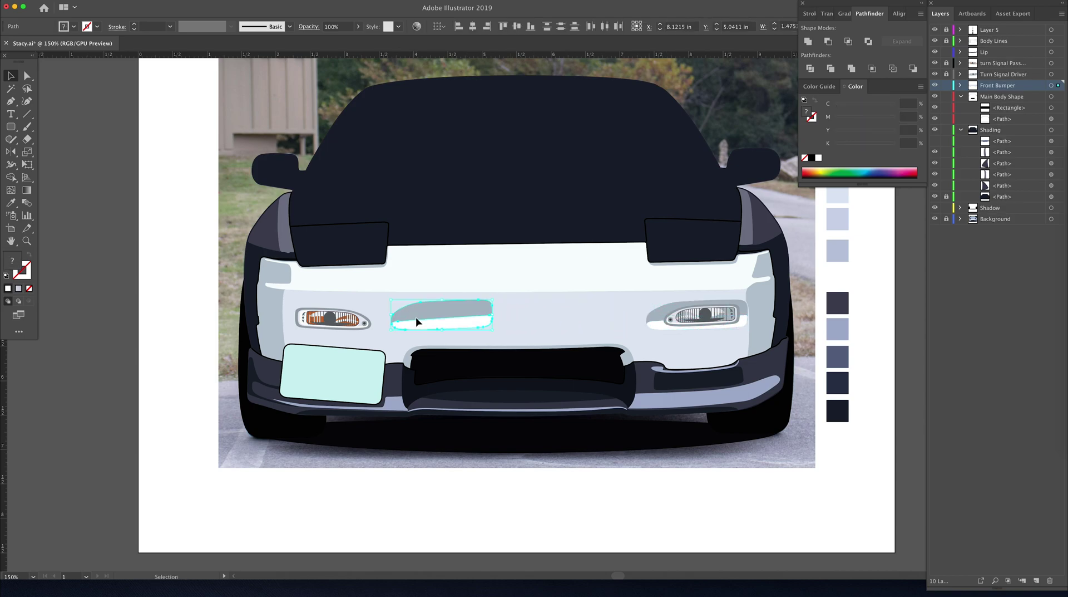
right_click(435, 317)
mouse_move(472, 435)
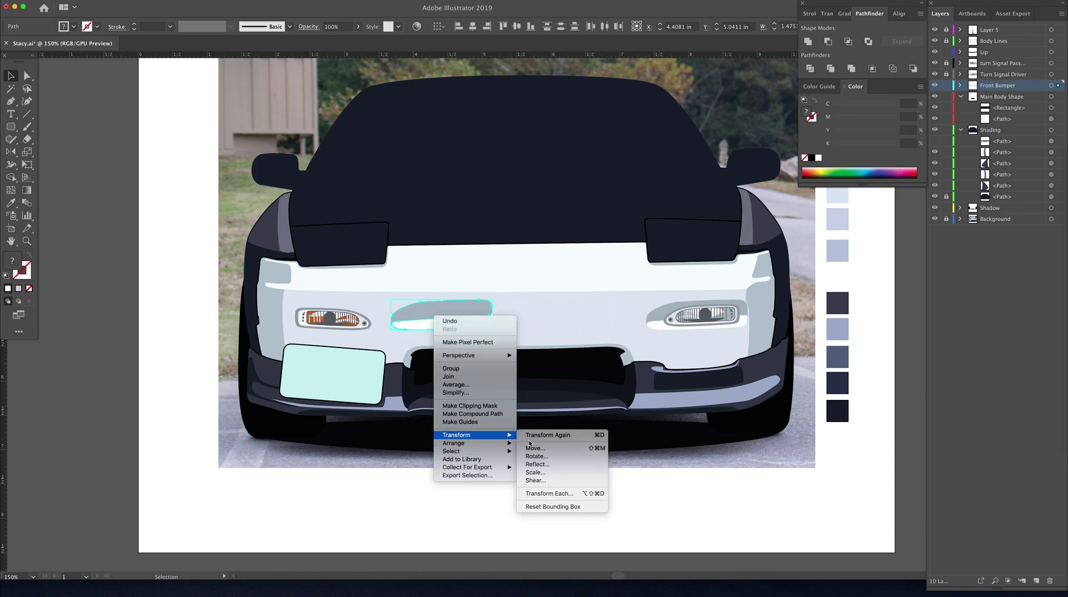
click(550, 464)
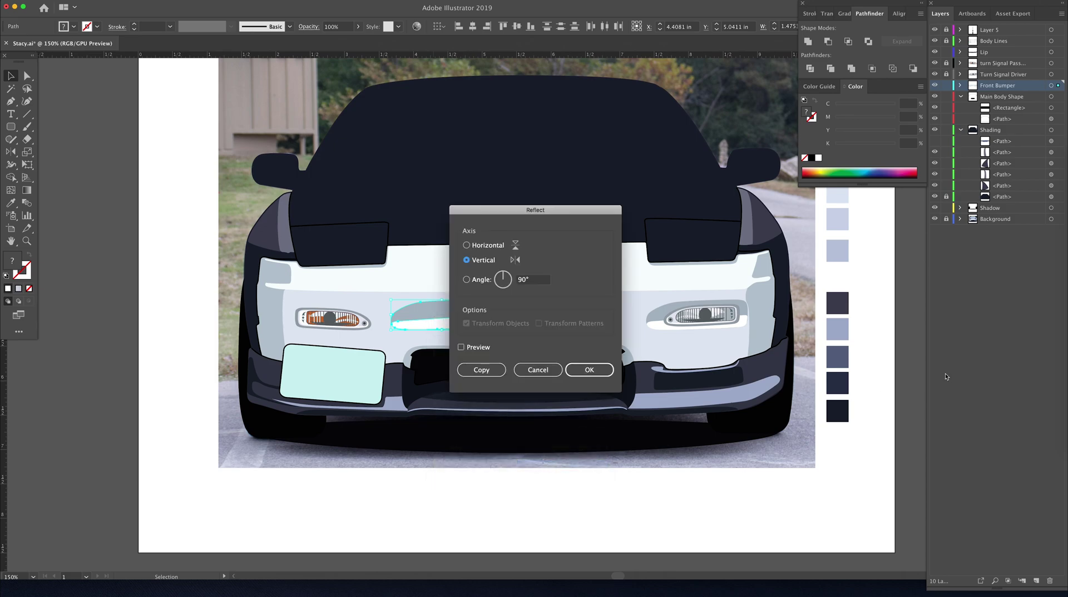
click(589, 370)
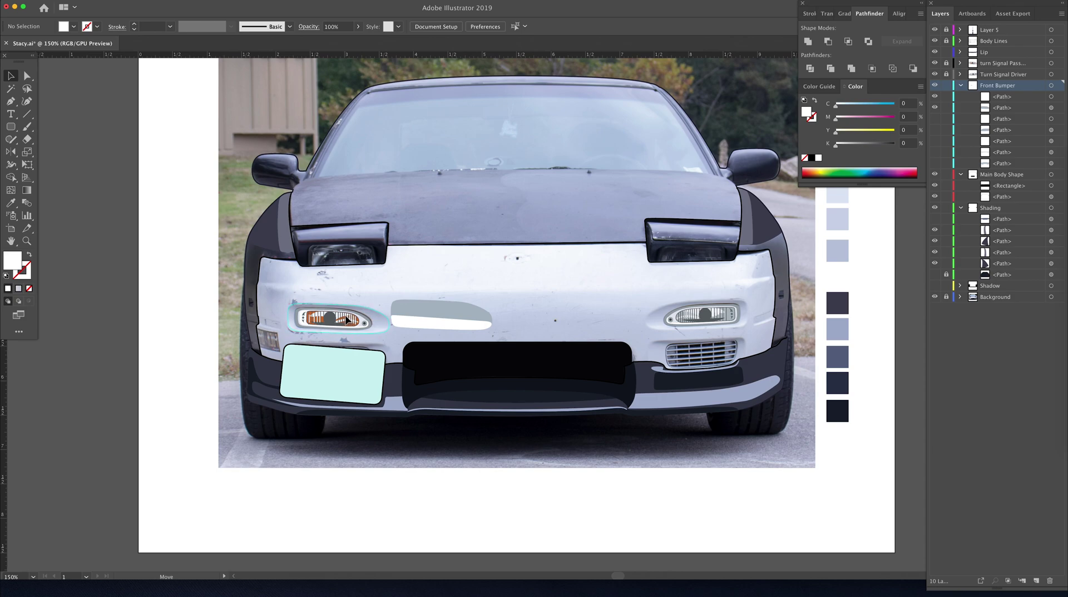
Step: Move the mirrored shapes onto the left turn signal and fit them around it
drag(347, 319, 347, 319)
key(z)
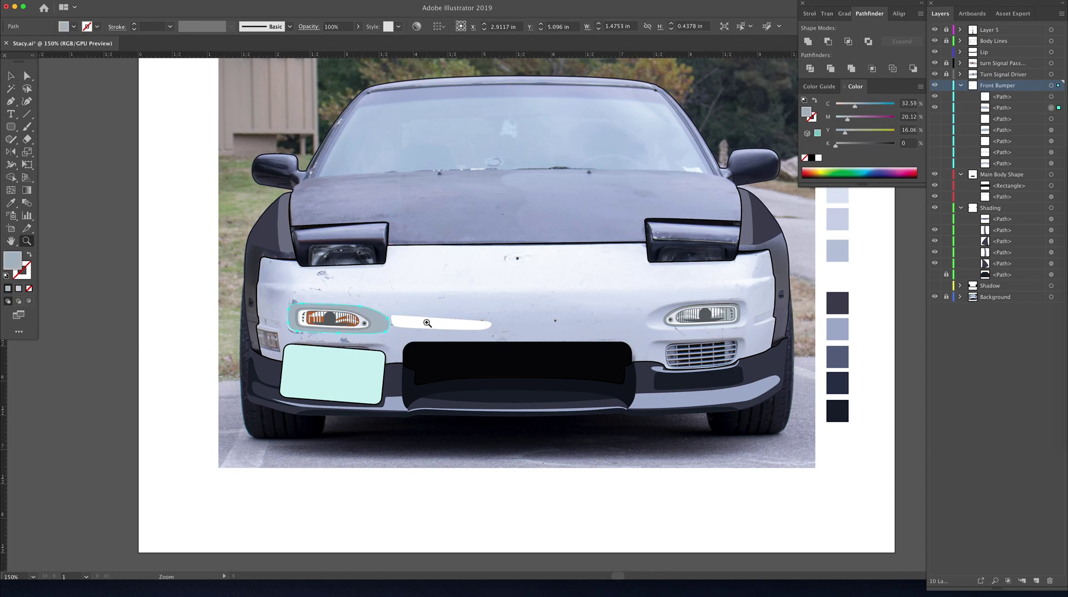
drag(228, 349, 512, 323)
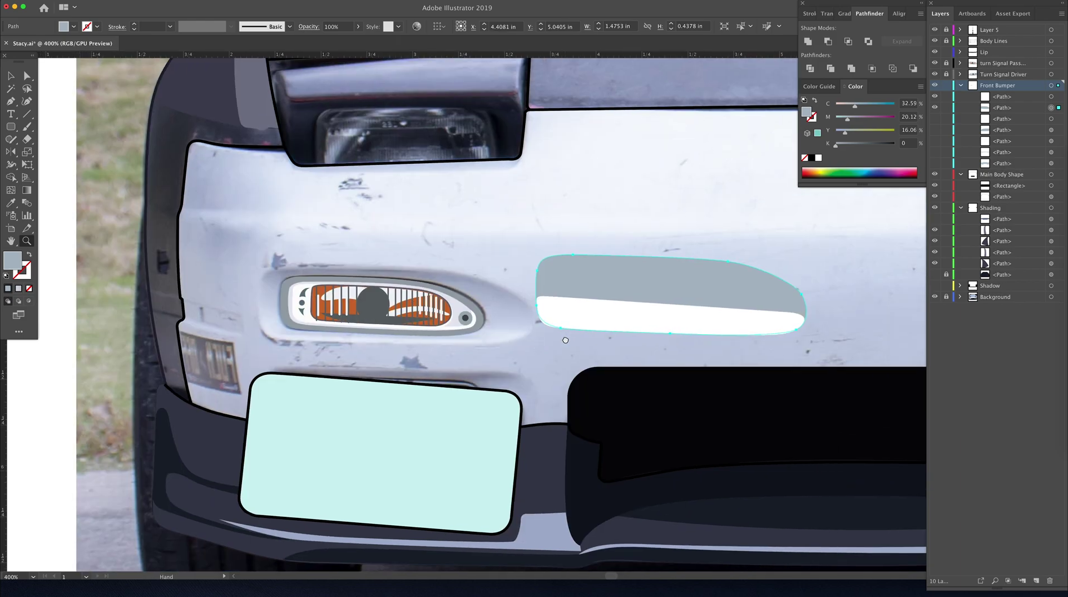
key(v)
shift+click(373, 332)
drag(372, 334, 375, 325)
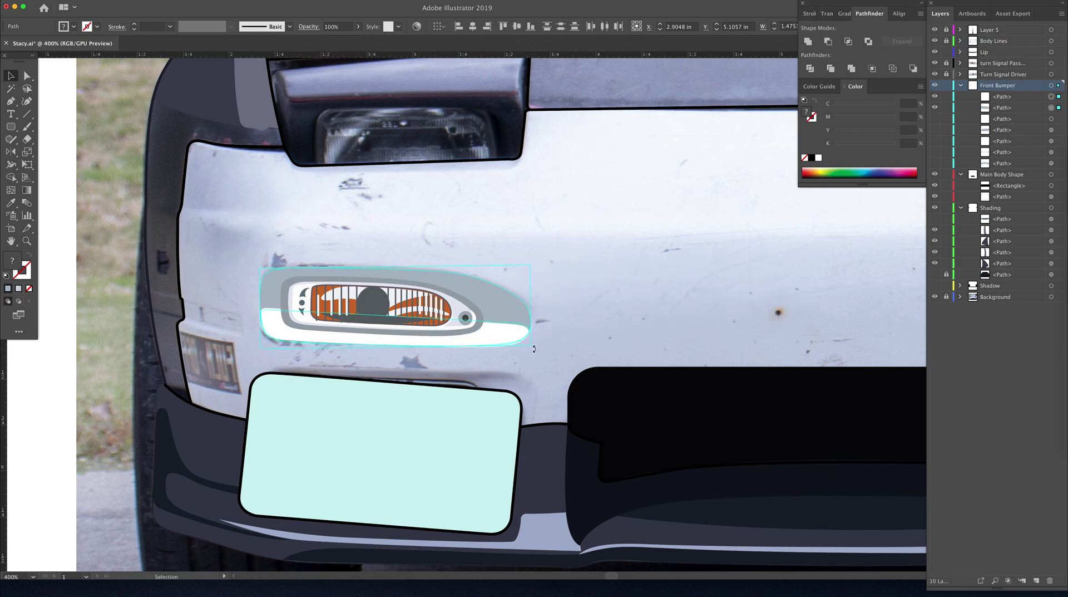
click(573, 357)
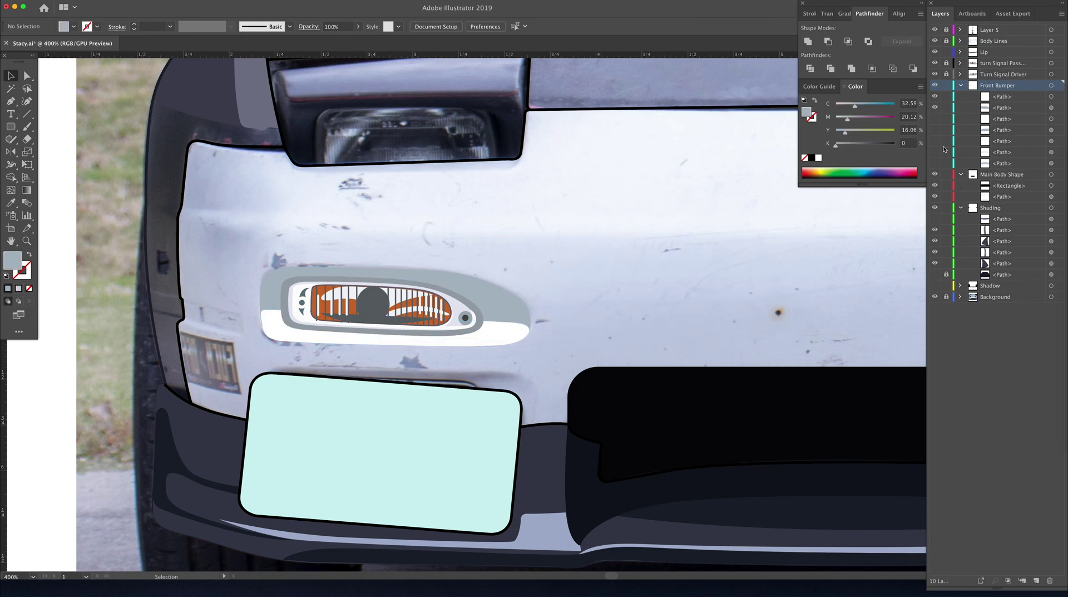
Step: Show the body, body shading and Shadow layers again and fit the artboard
click(935, 176)
click(935, 219)
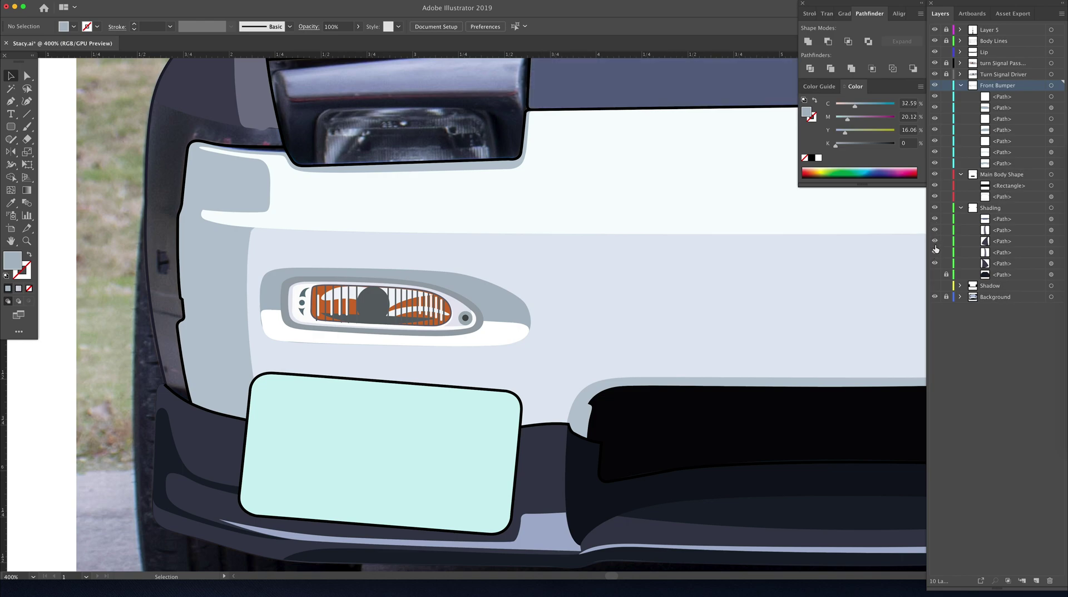
click(935, 286)
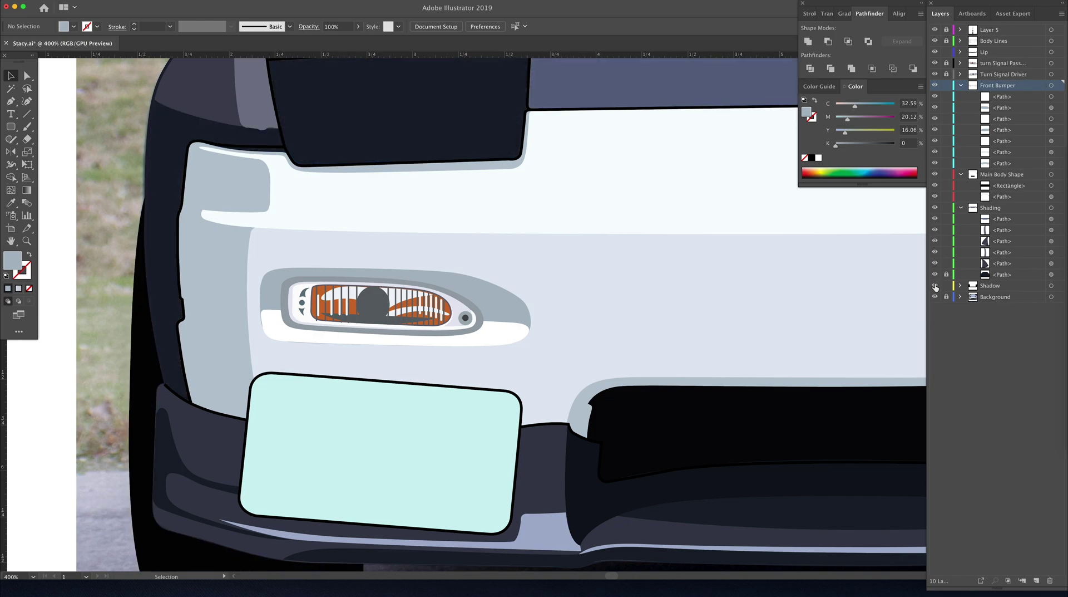
key(ctrl+0)
Step: Hide the reference photo and trace a curved shading outline down the hood to the bumper
click(935, 297)
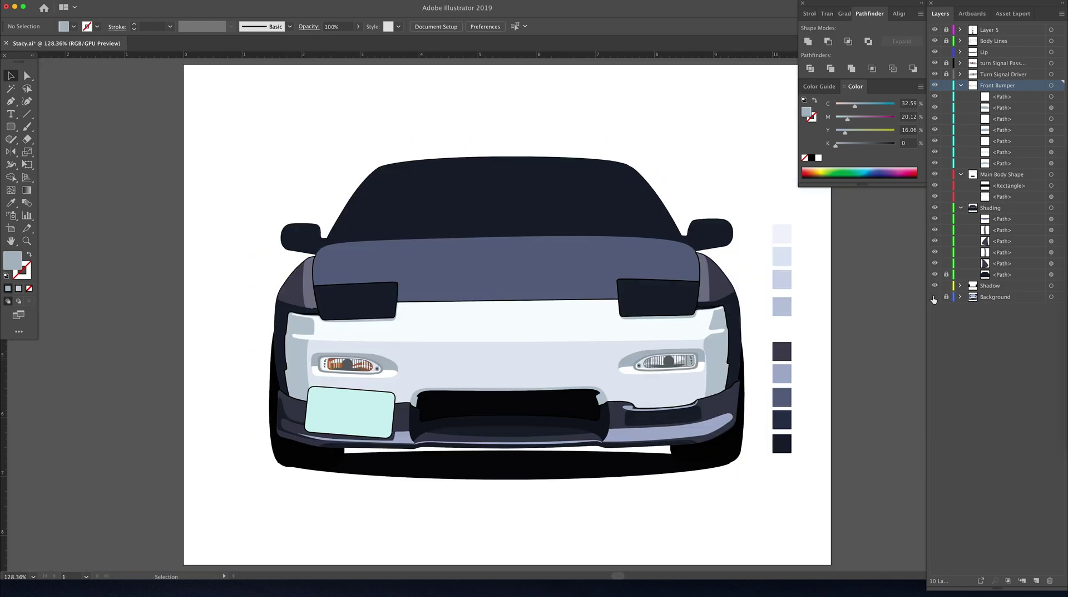
key(a)
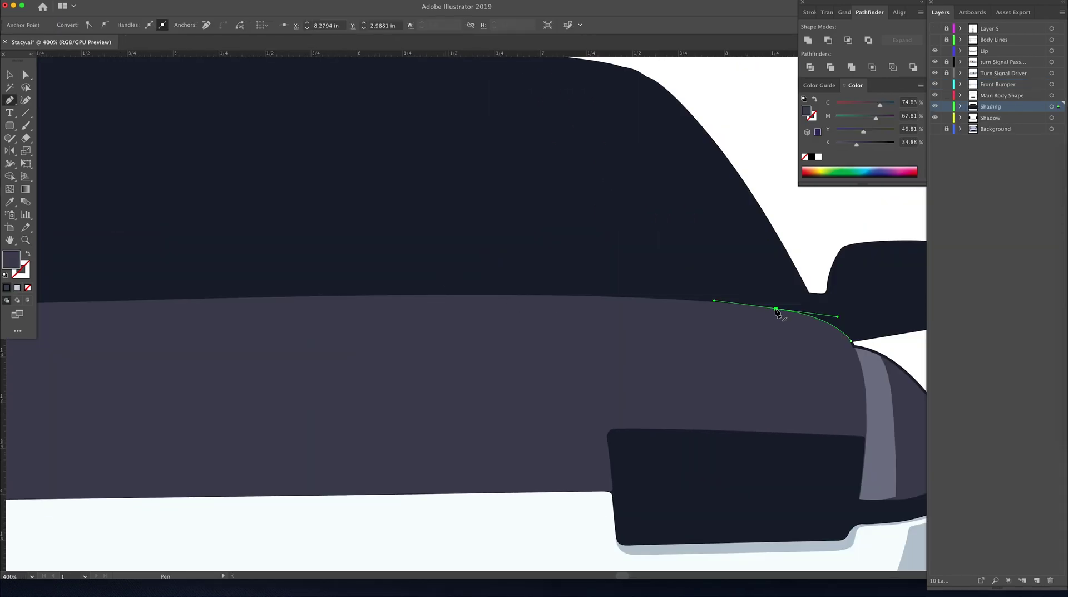
scroll(432, 296, down, 3)
scroll(432, 296, left, 5)
drag(405, 230, 76, 238)
mouse_move(413, 341)
mouse_down()
mouse_move(421, 347)
mouse_move(394, 348)
mouse_up()
drag(386, 376, 386, 407)
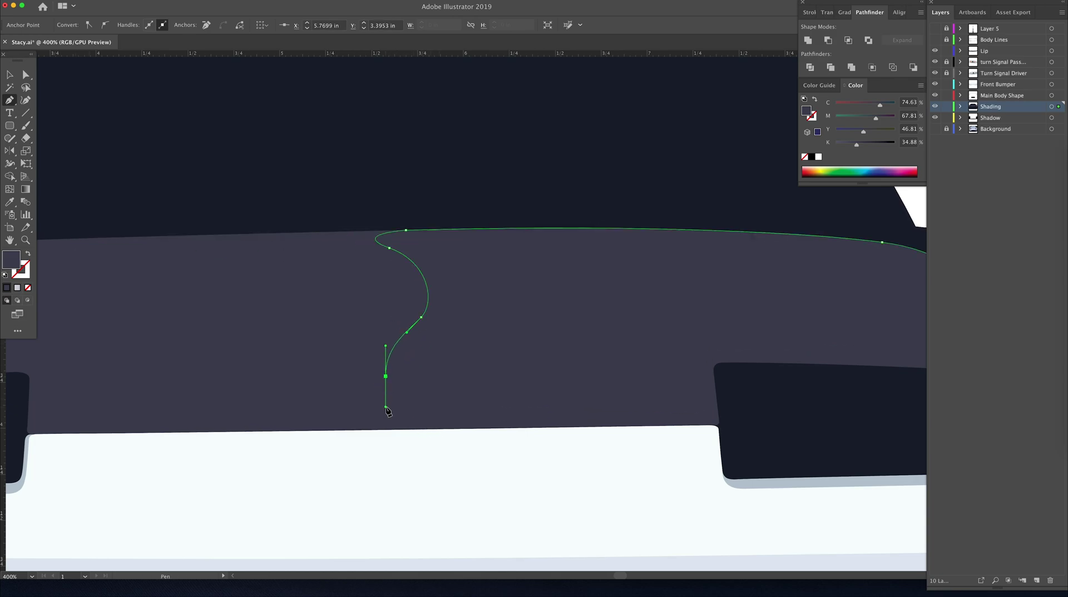
click(427, 429)
click(710, 425)
Step: Set the path's fill colour and a light purple stroke colour
double_click(11, 258)
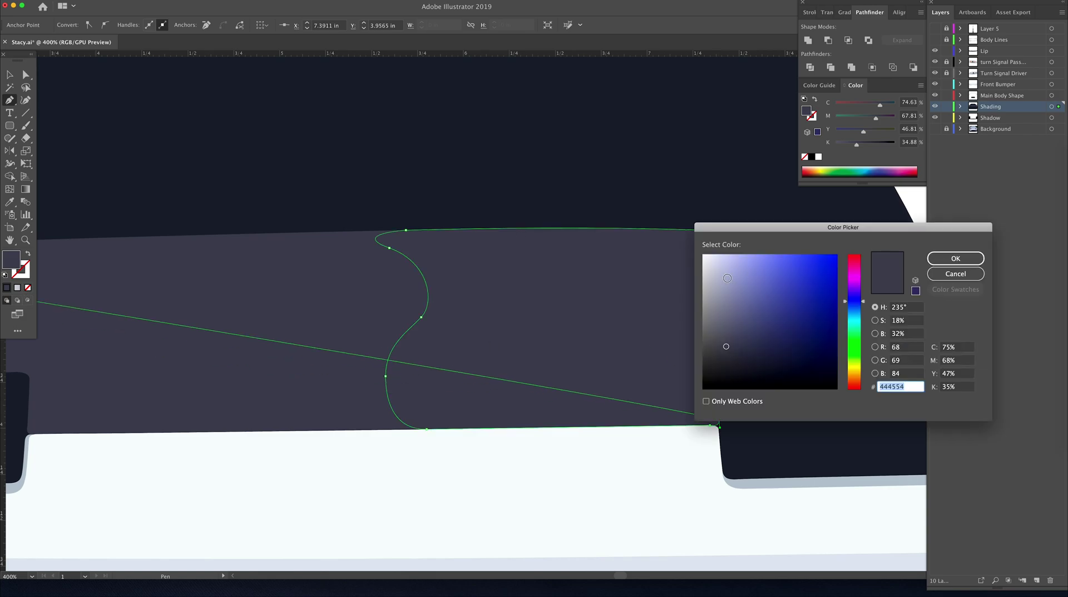
key(Return)
key(shift+x)
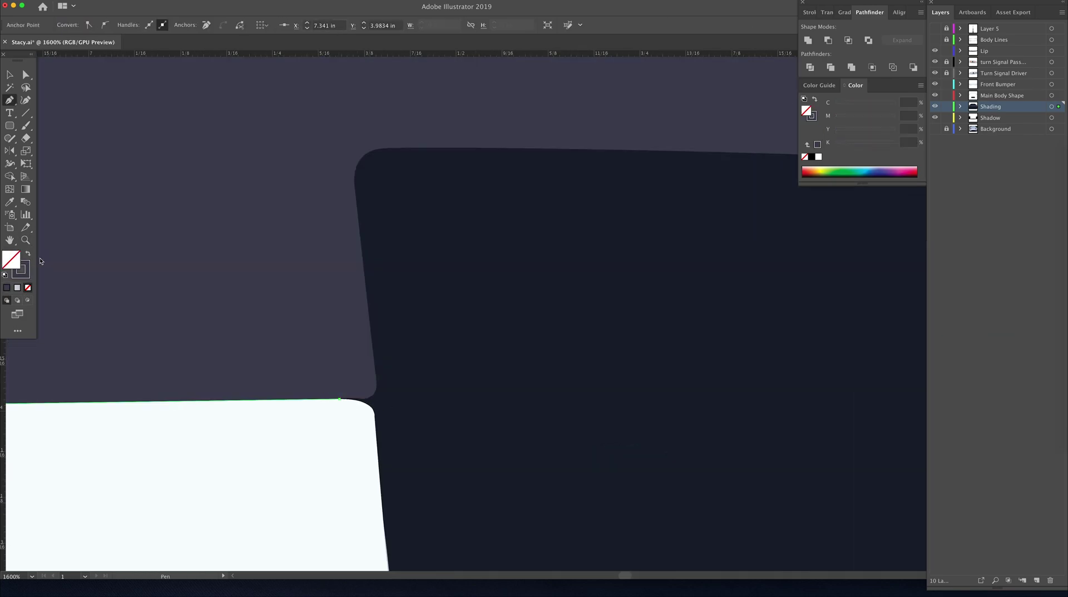
double_click(20, 270)
key(Return)
Step: Trace around the headlight cover corner and up the fender, closing the shading shape
click(376, 385)
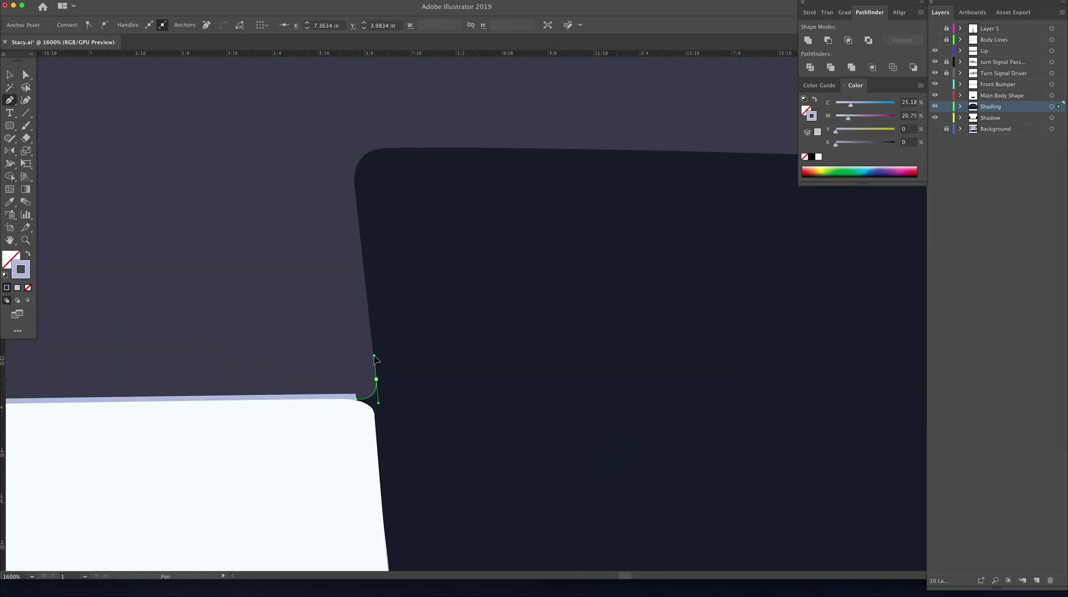
click(384, 149)
scroll(410, 150, right, 10)
scroll(381, 243, right, 5)
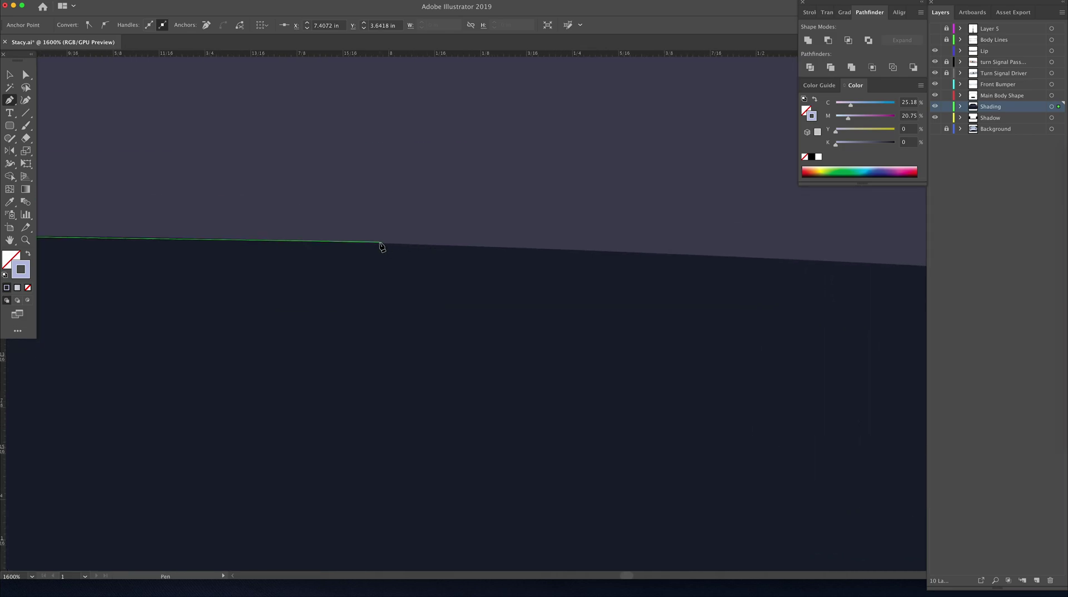
scroll(454, 239, right, 5)
click(453, 239)
scroll(370, 191, up, 6)
drag(372, 188, 303, 64)
scroll(303, 64, down, 5)
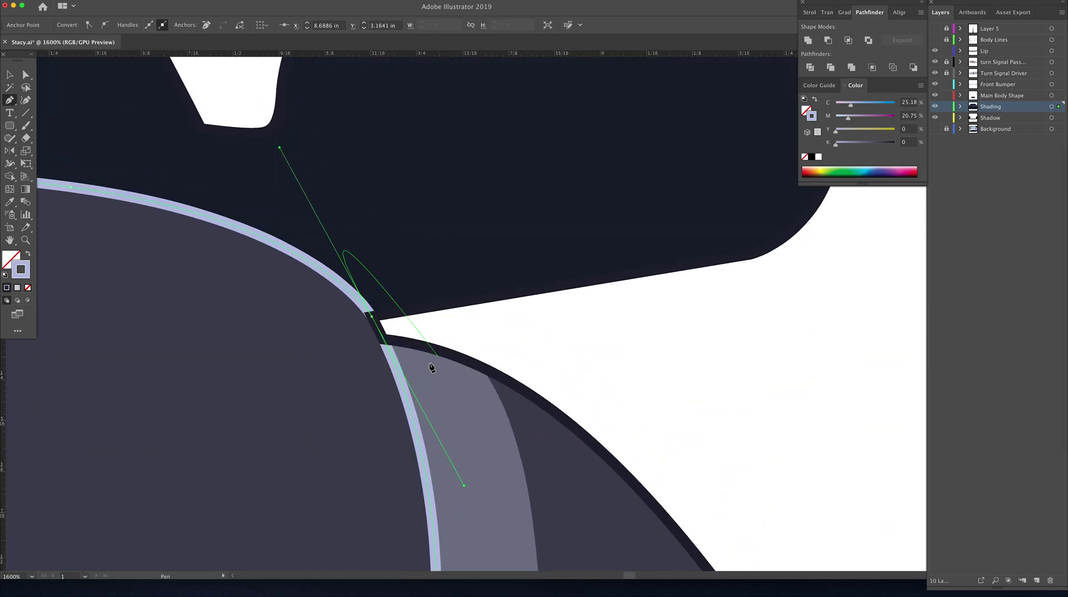
scroll(304, 64, down, 5)
click(28, 253)
Step: Lighten the shading fill to a lighter slate, deselect, and view at 100%
click(837, 146)
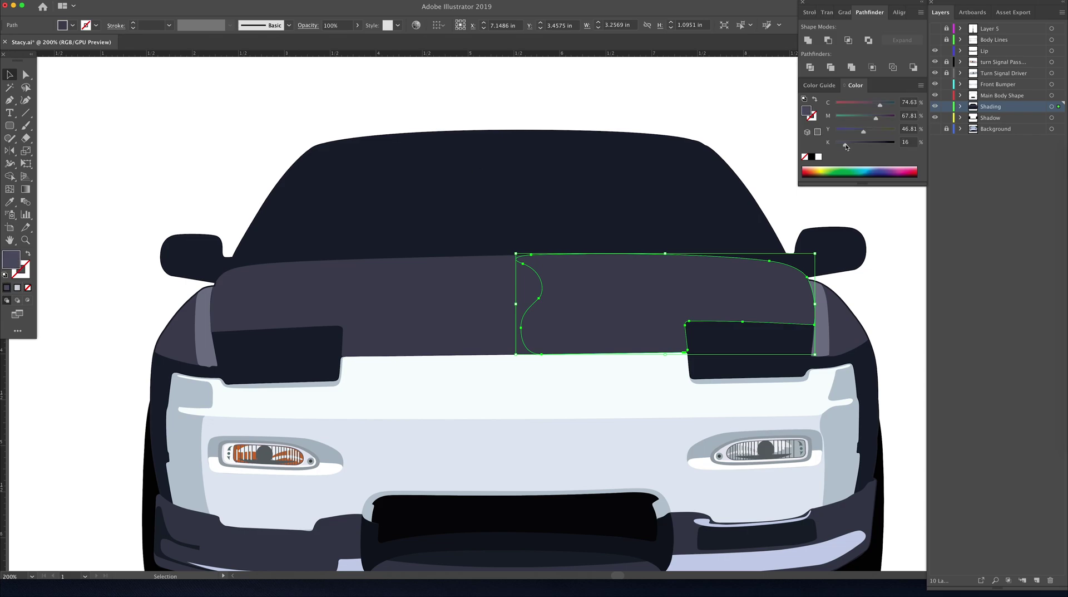
scroll(634, 260, right, 5)
key(super+shift+a)
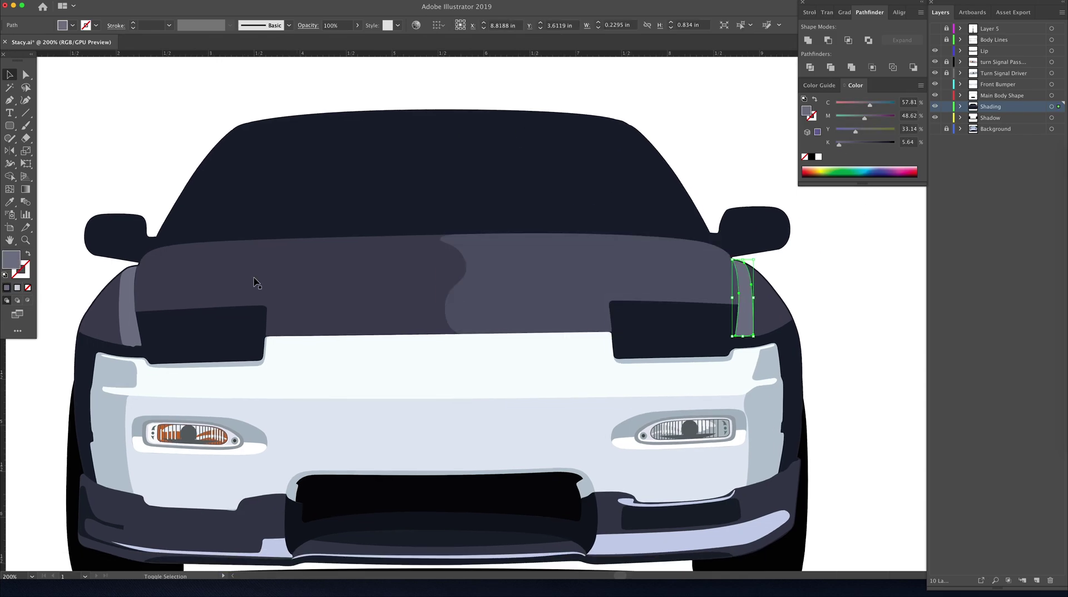
key(super+1)
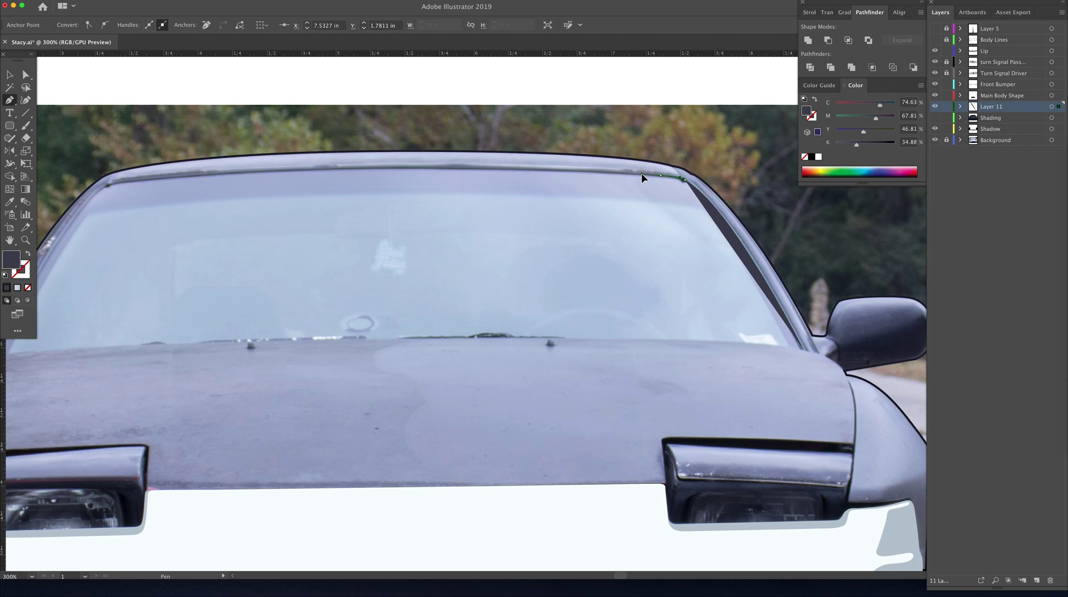
Step: Trace and close the windshield outline along its top, pillars and bottom edge
click(404, 167)
scroll(390, 179, left, 5)
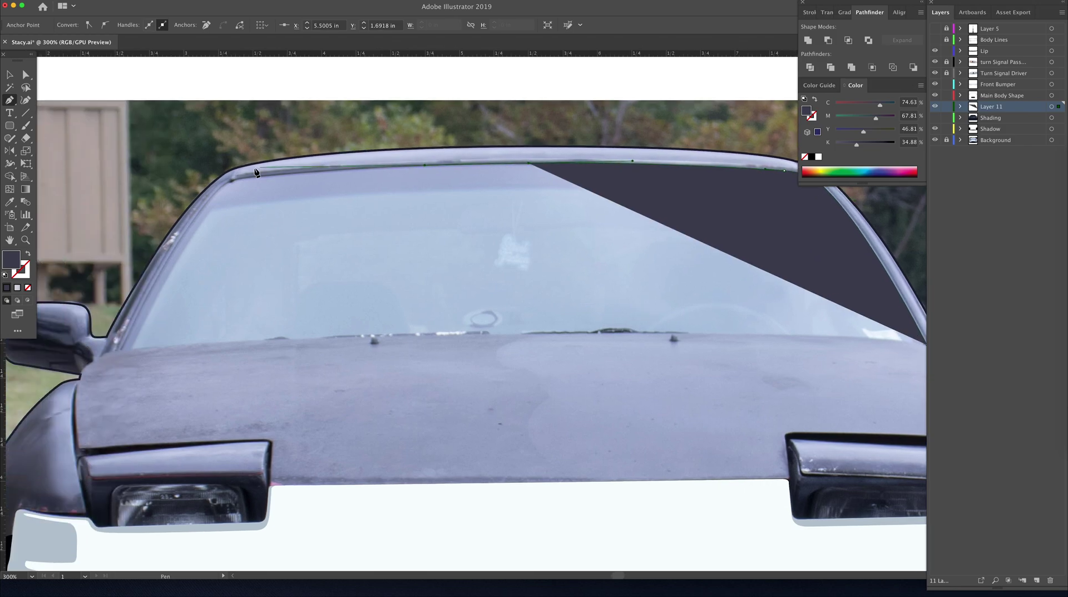
click(424, 165)
click(331, 169)
click(247, 177)
click(119, 349)
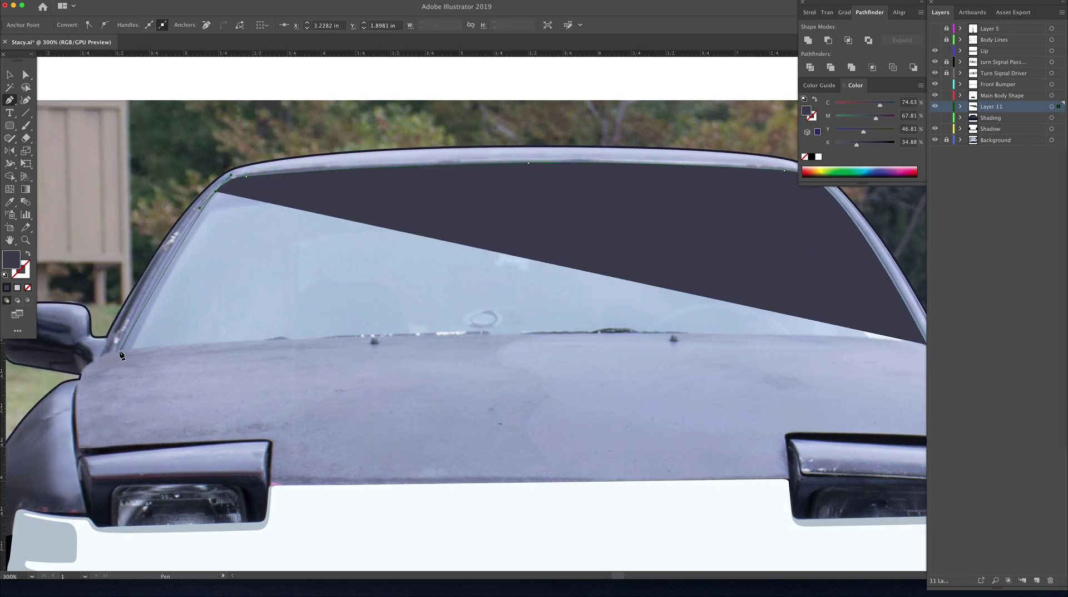
click(416, 332)
key(shift+x)
click(512, 334)
click(611, 336)
click(856, 333)
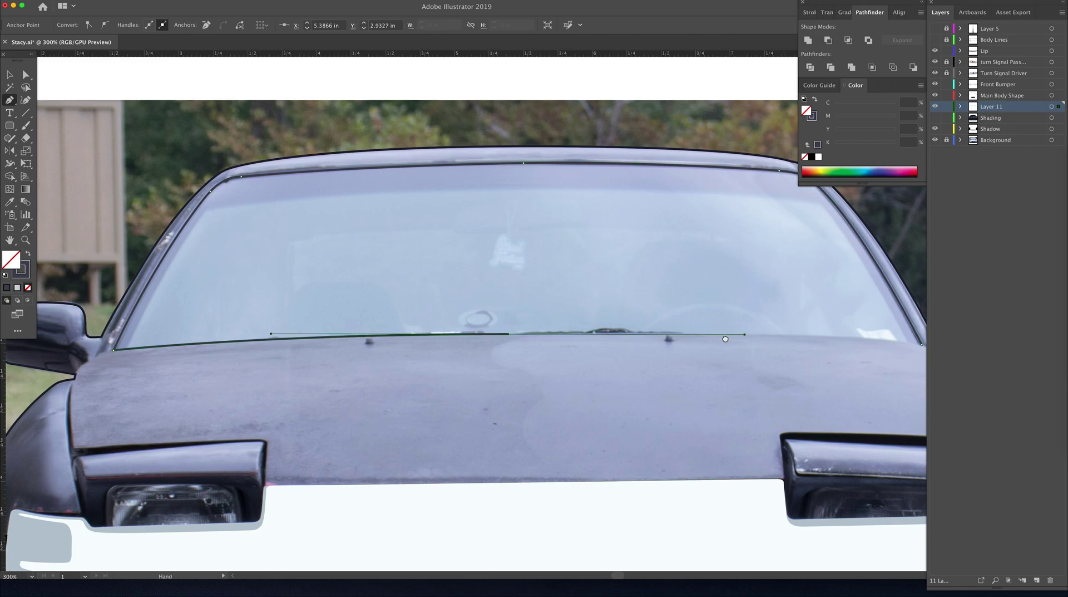
scroll(614, 337, right, 3)
Step: Fill the windshield with sampled glass blue and name its layer 'Windshield', moved higher
key(i)
click(682, 261)
double_click(993, 106)
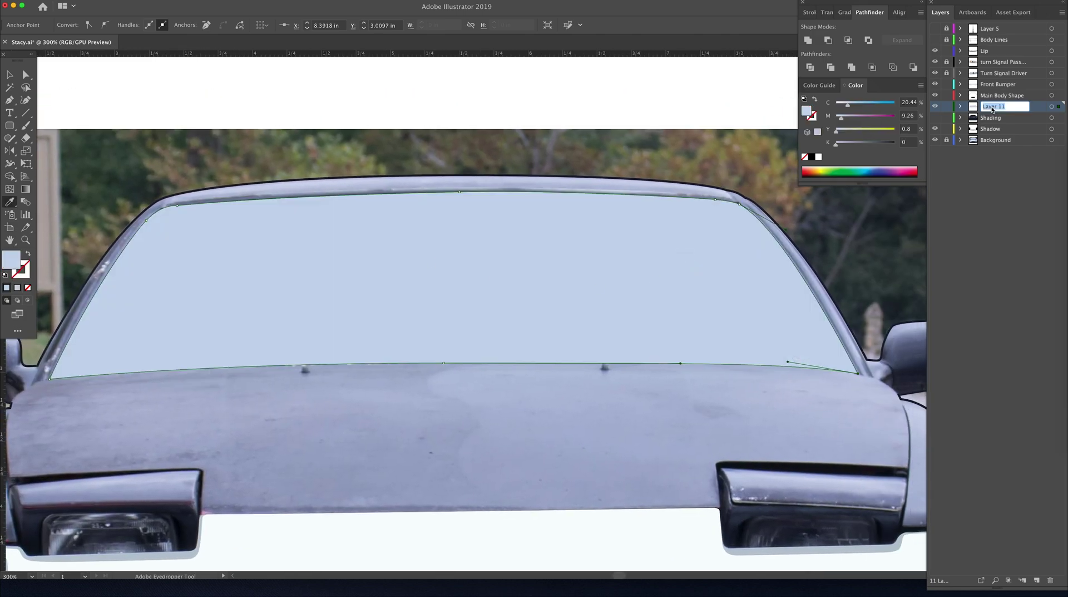
text(Windshield)
key(Return)
drag(993, 106, 993, 50)
Step: Show the hidden artwork layers and hide the reference photo
click(935, 118)
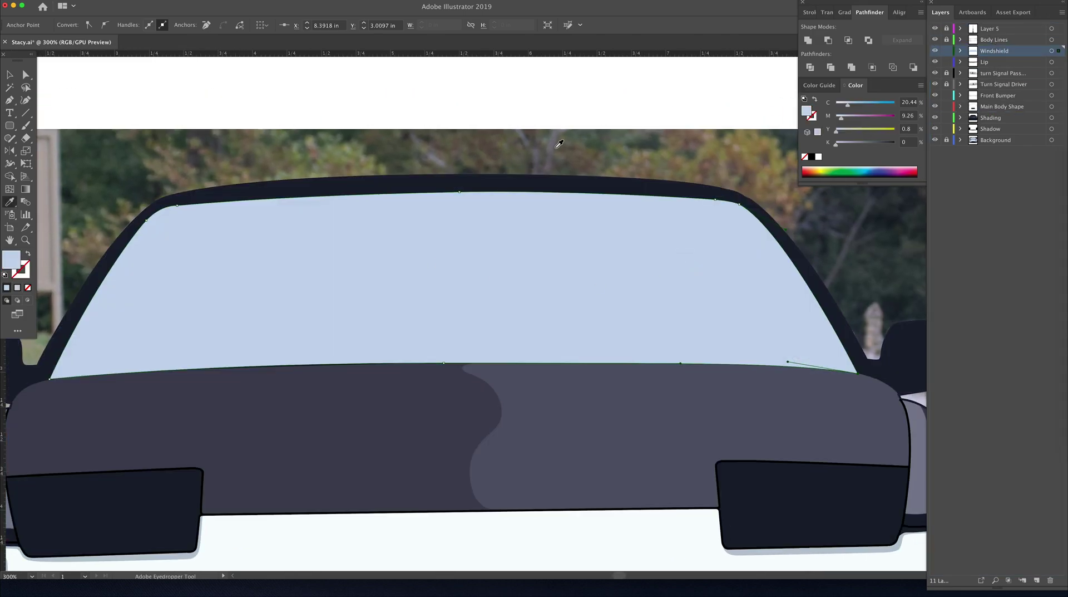
click(935, 139)
key(ctrl+0)
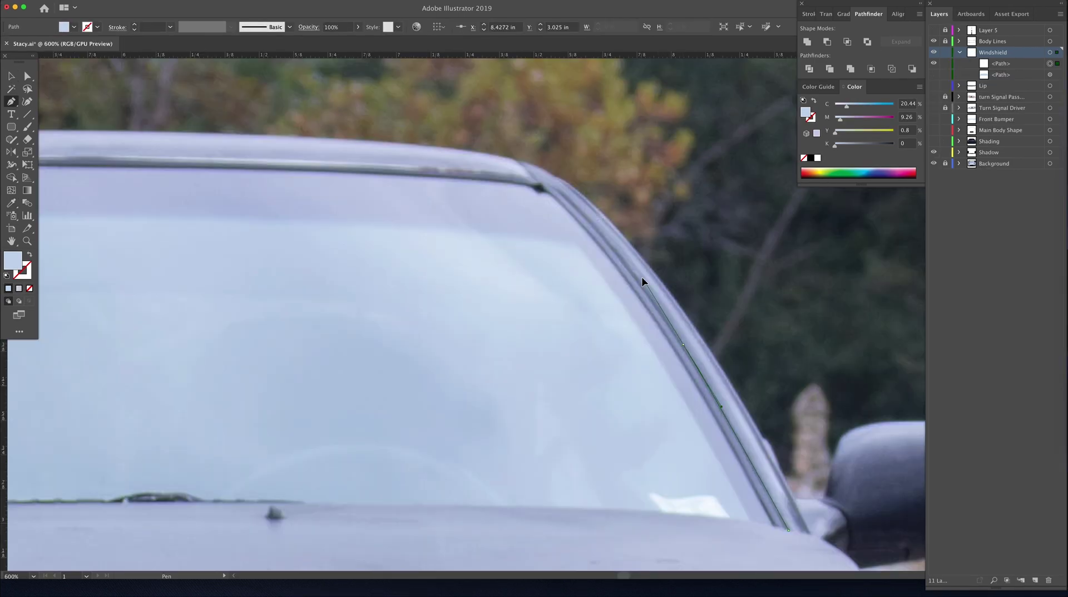
Step: Begin a second pen path along the windshield top and down the left pillar
click(570, 190)
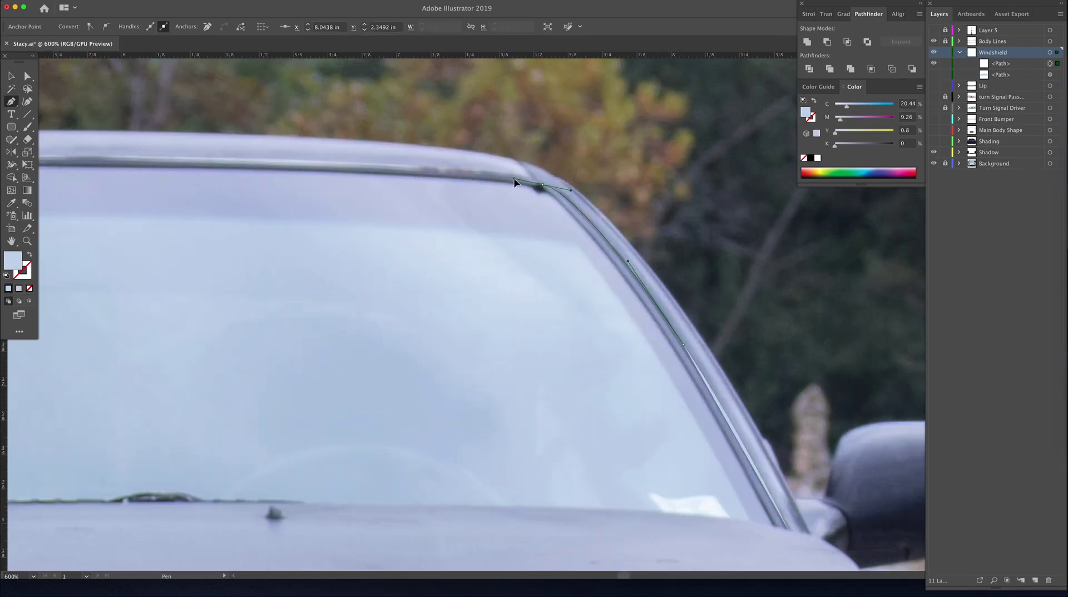
drag(326, 176, 577, 202)
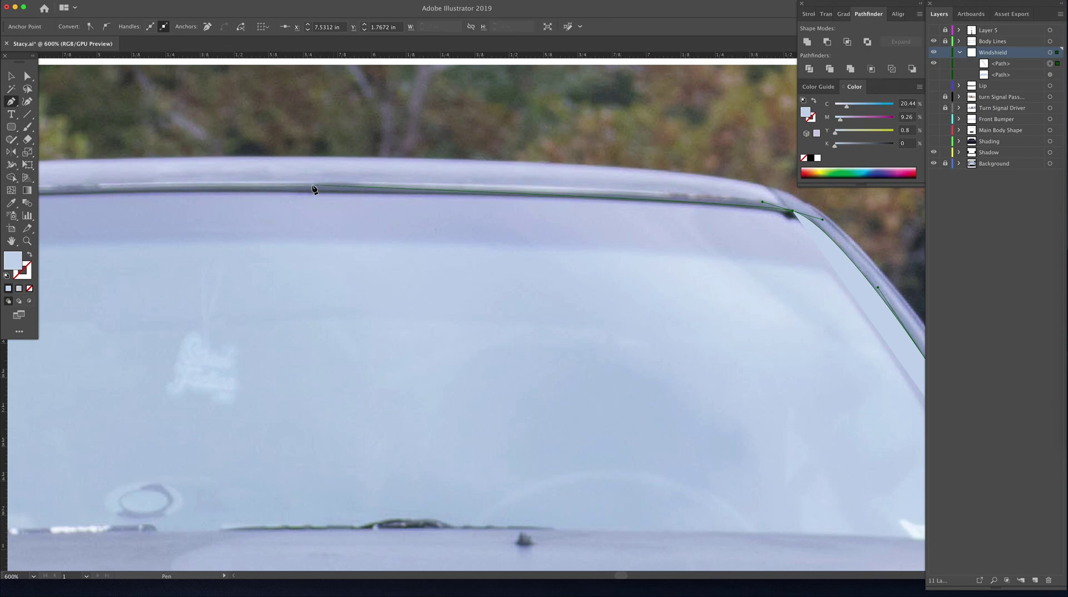
drag(316, 184, 618, 183)
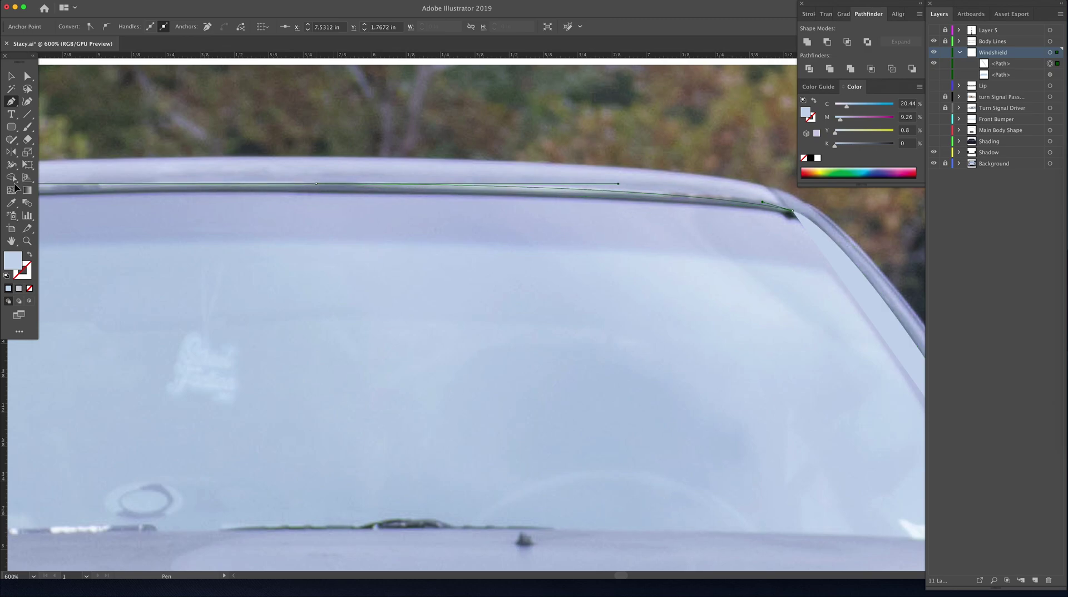
drag(227, 232, 775, 215)
mouse_move(199, 197)
mouse_down()
mouse_move(139, 206)
mouse_move(157, 220)
mouse_move(417, 151)
mouse_move(396, 168)
mouse_up()
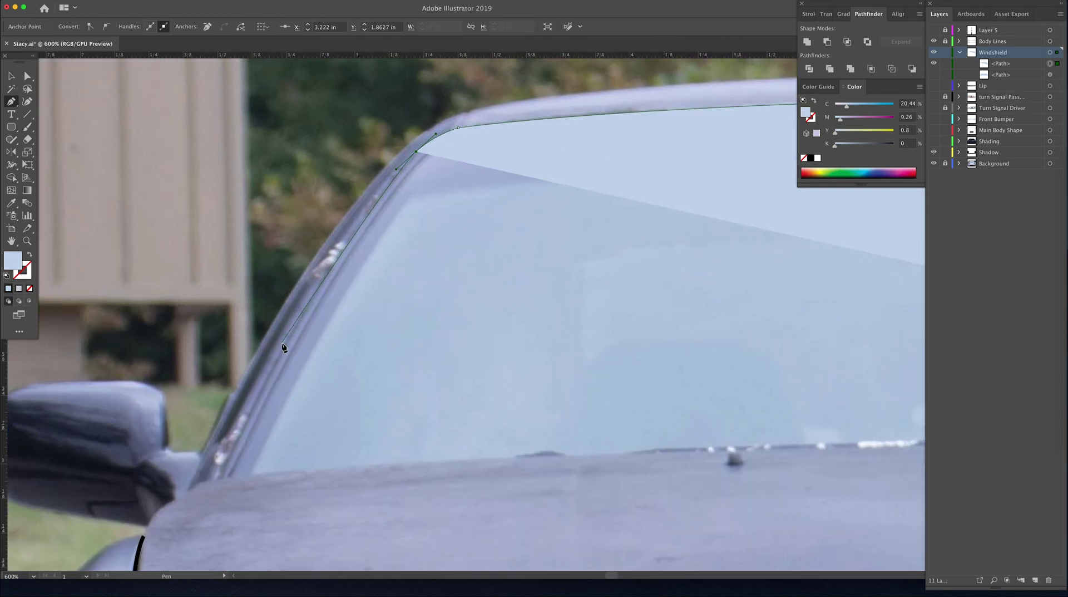
drag(284, 345, 239, 424)
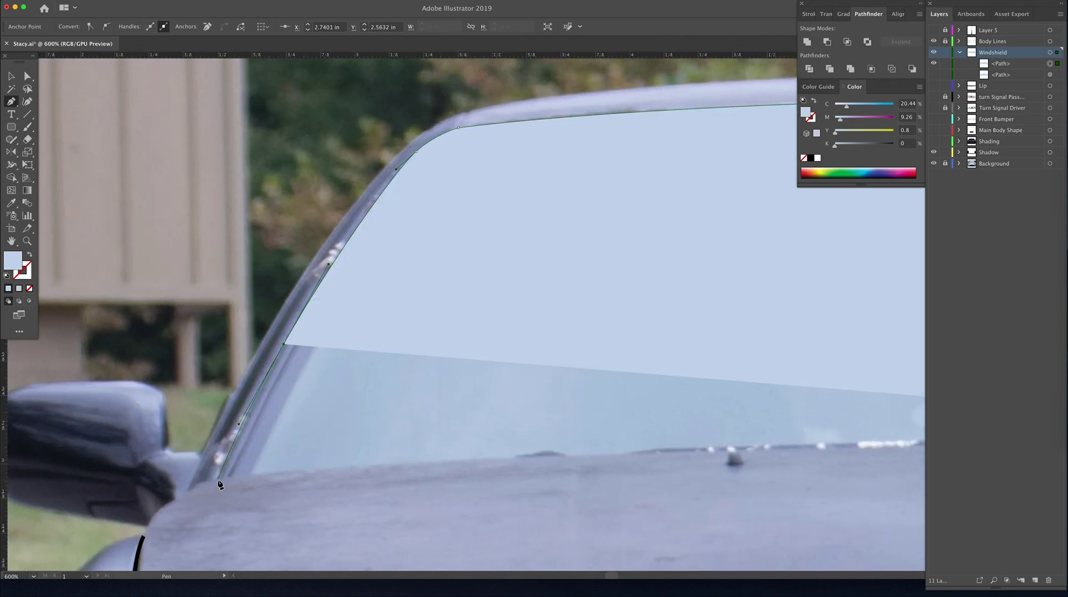
click(220, 485)
Step: Trace the windshield frame's bottom edge with the Pen and delete the stray bottom segment
drag(477, 448, 79, 322)
key(shift+x)
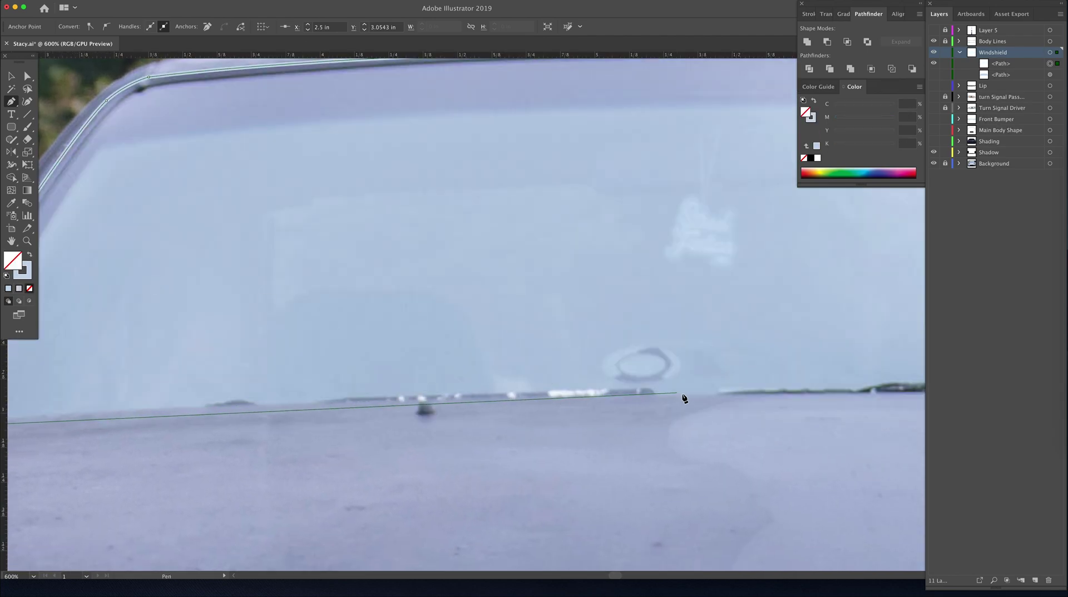
drag(286, 403, 567, 397)
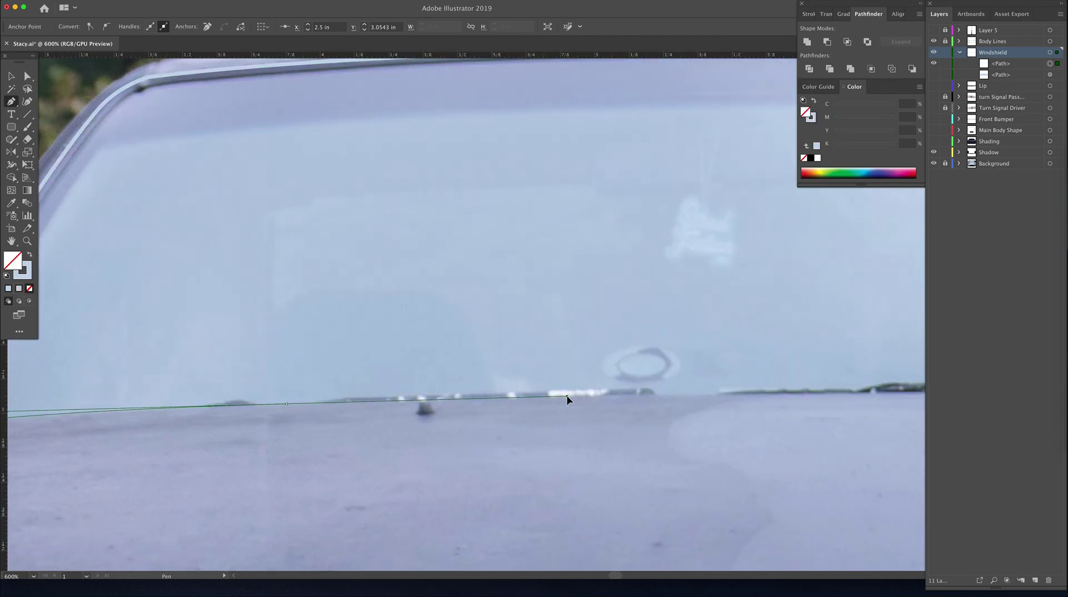
scroll(567, 396, right, 10)
click(676, 390)
click(890, 394)
drag(770, 385, 718, 379)
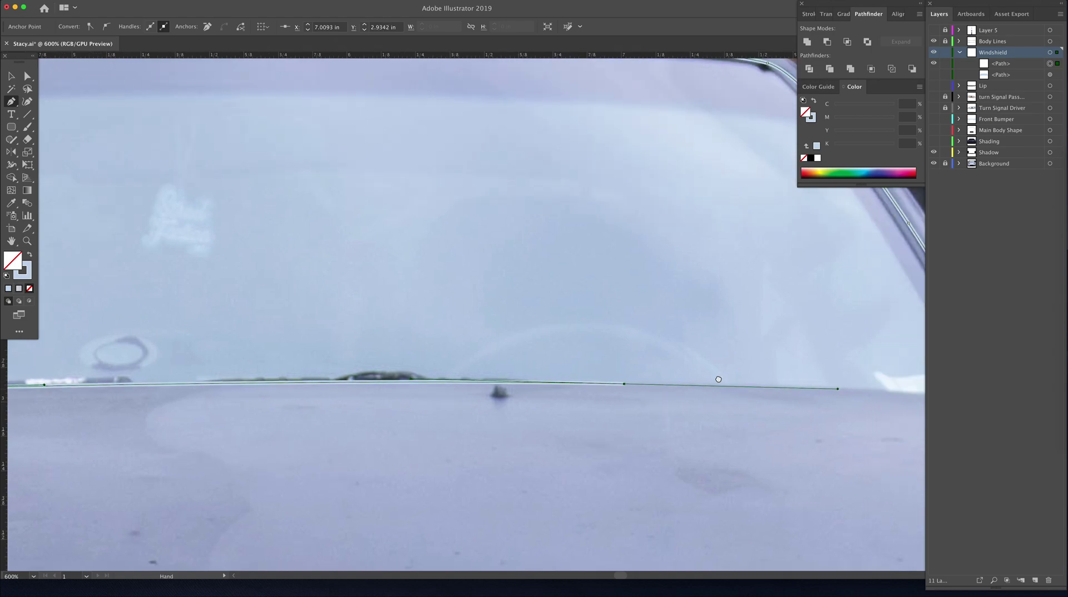
scroll(719, 379, right, 9)
click(523, 354)
scroll(639, 372, left, 4)
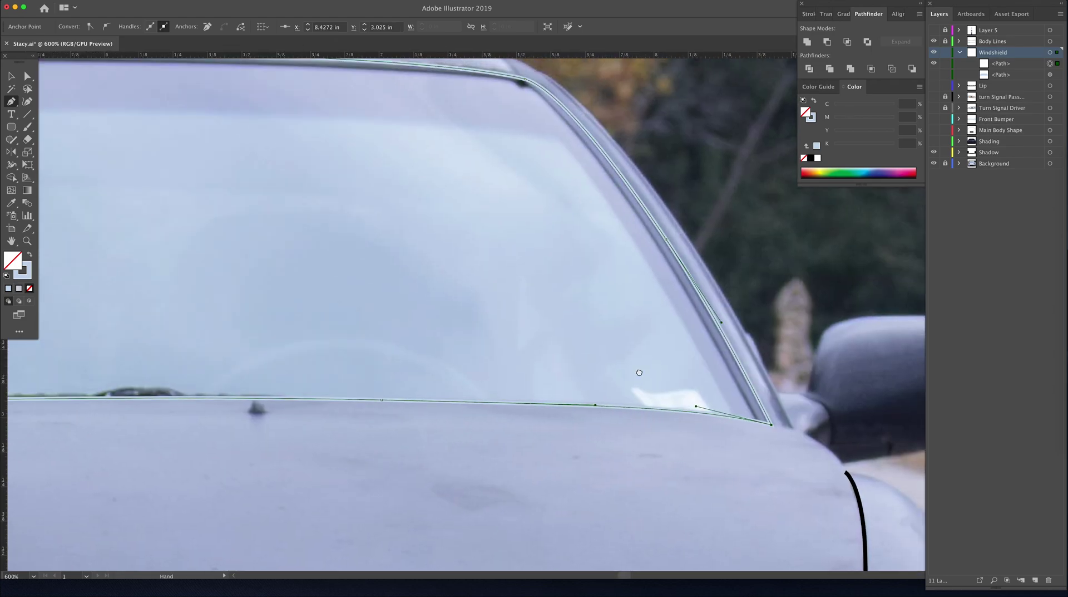
scroll(640, 373, left, 15)
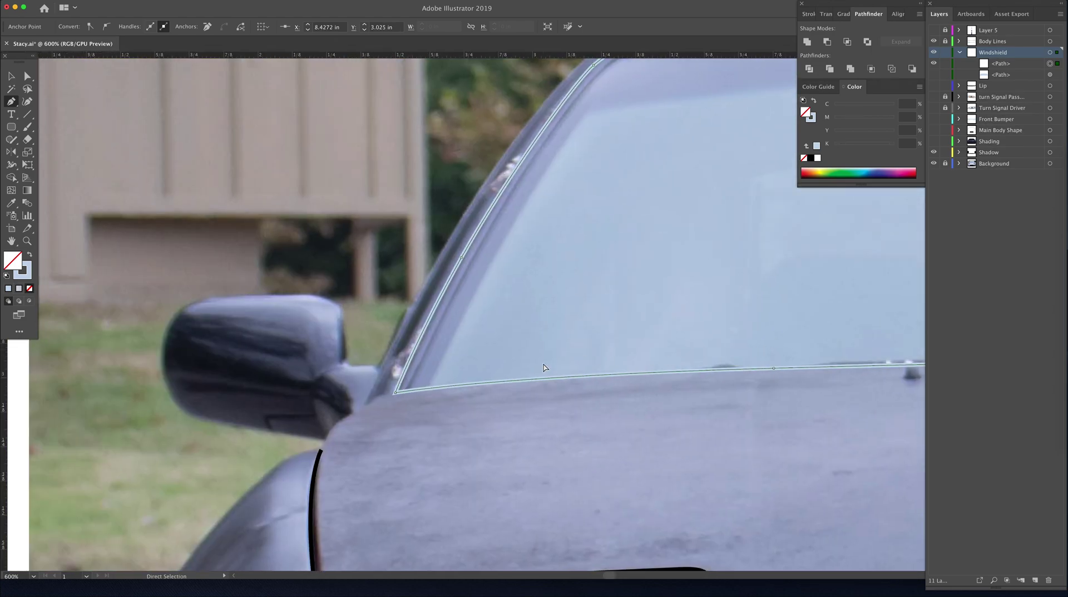
key(Delete)
Step: Resume the frame path from the bottom-left endpoint and trace it up the left pillar
click(396, 392)
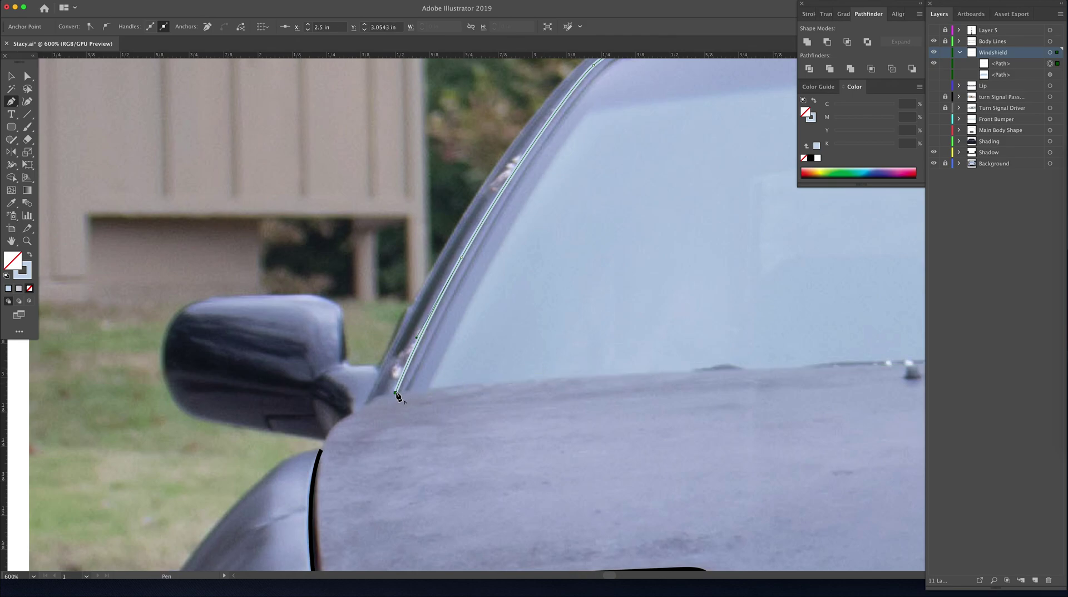
click(432, 392)
click(489, 248)
scroll(523, 284, right, 10)
scroll(523, 284, up, 5)
click(271, 305)
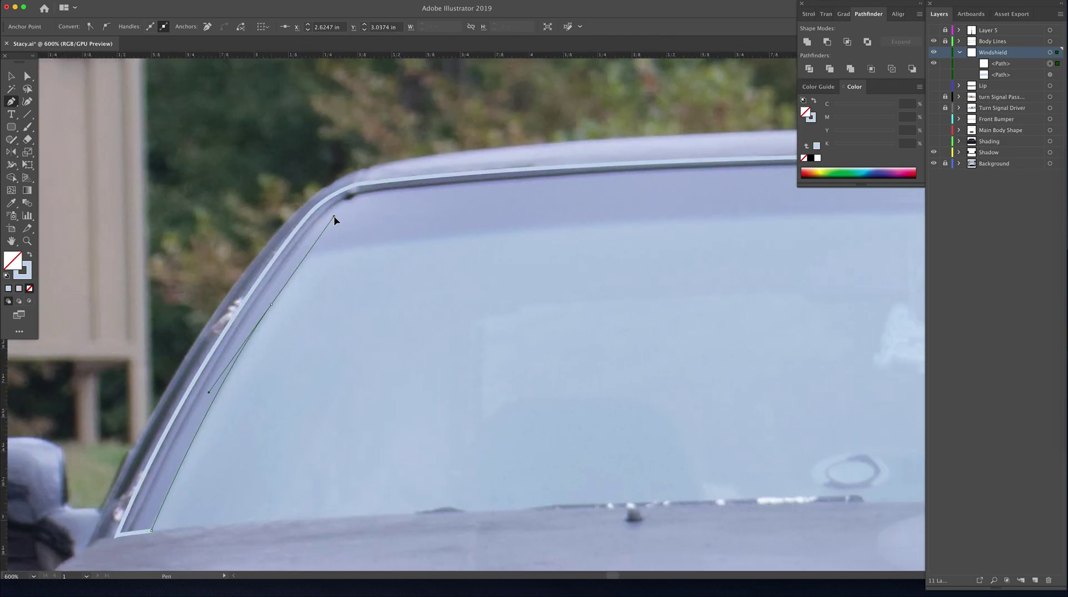
key(ctrl+z)
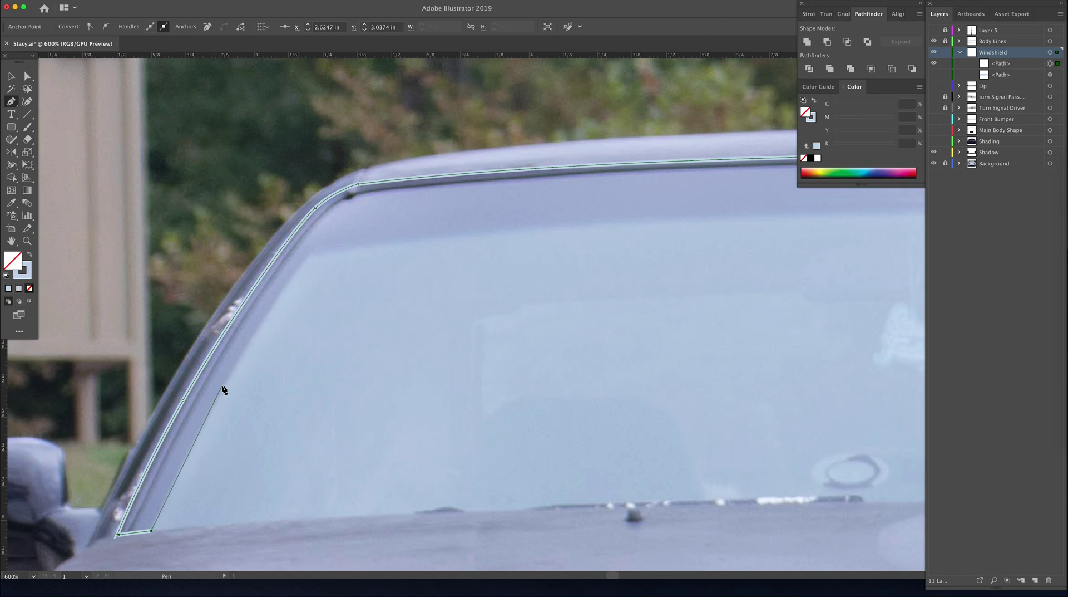
drag(224, 383, 269, 302)
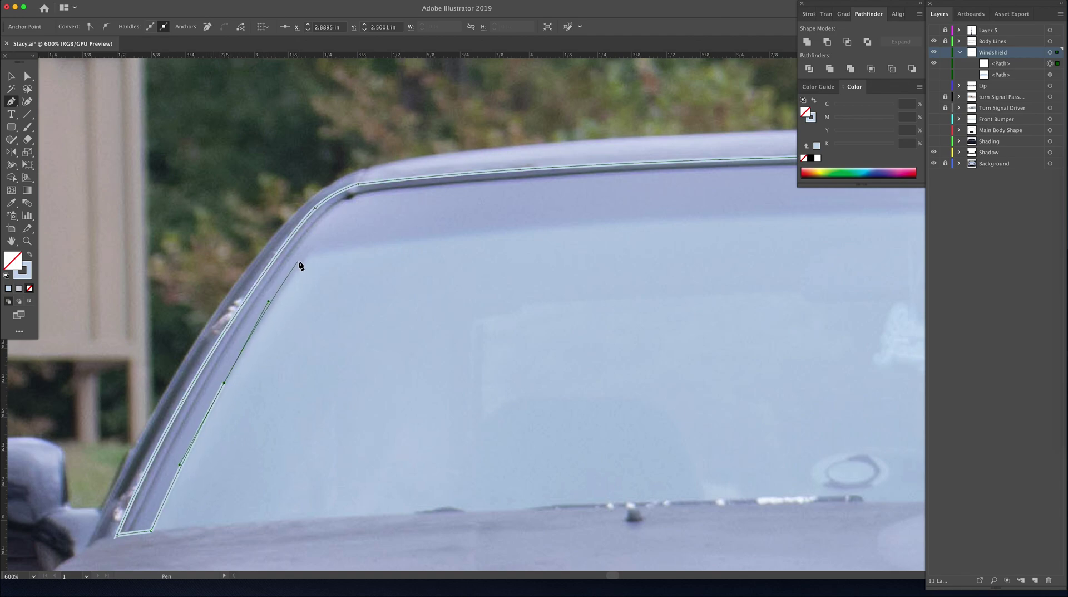
drag(312, 255, 320, 254)
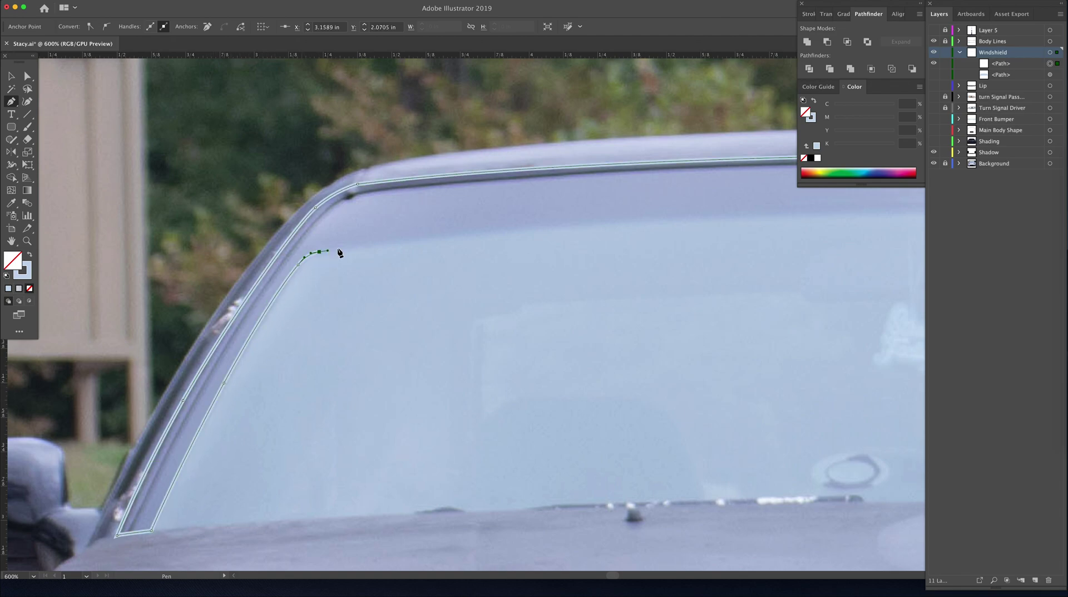
scroll(323, 250, right, 5)
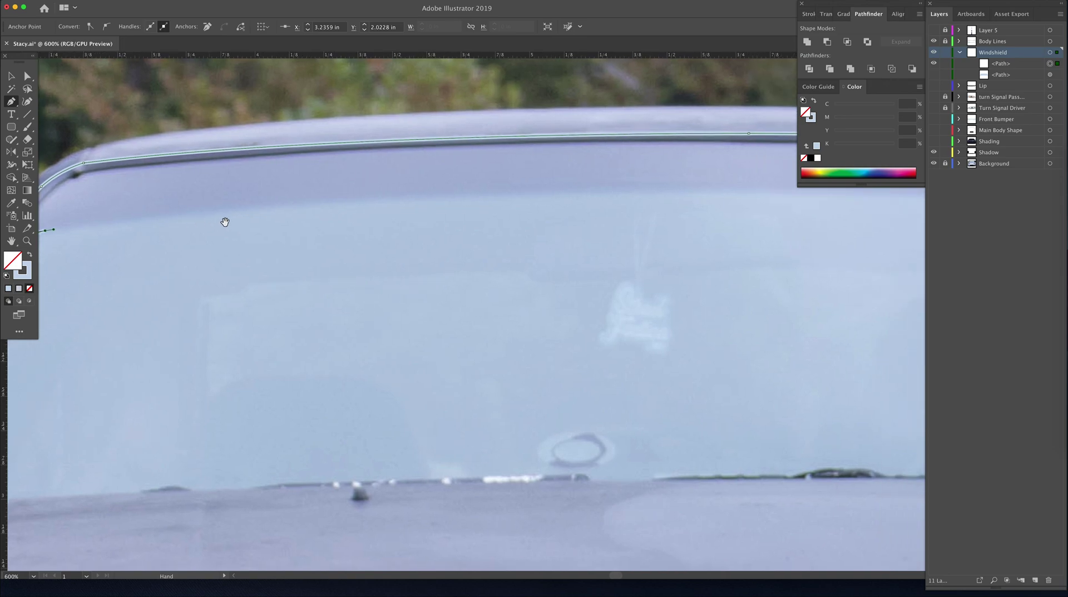
Step: Carry the frame path across the windshield top and around the upper right corner
click(593, 187)
scroll(557, 178, right, 5)
scroll(500, 167, right, 4)
click(269, 158)
click(401, 162)
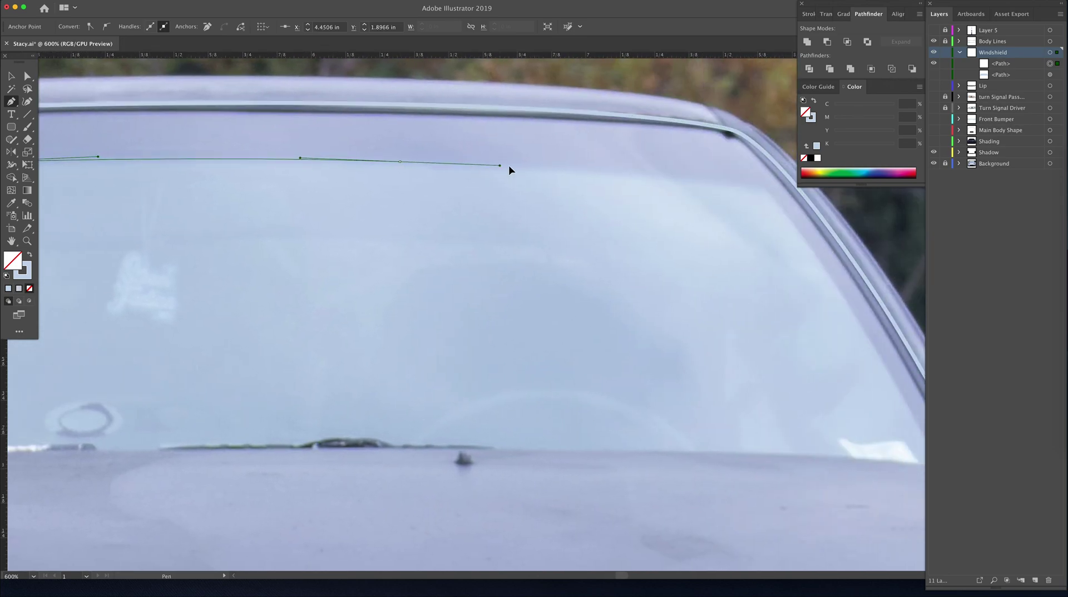
click(532, 165)
click(732, 183)
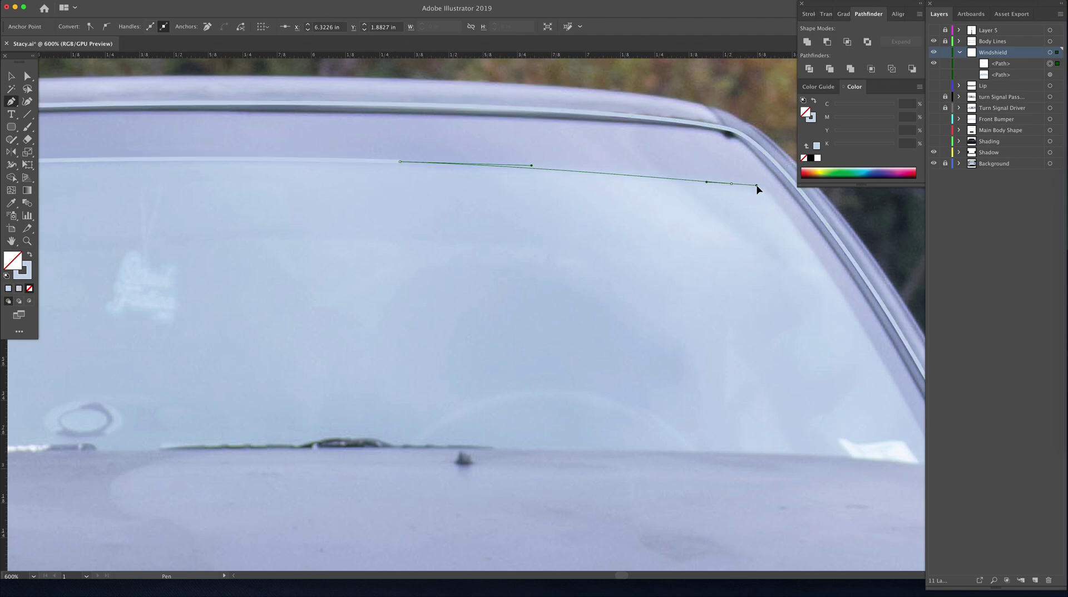
click(765, 187)
Step: Trace the frame down the right pillar to the hood and close the path
drag(806, 221, 530, 105)
click(600, 211)
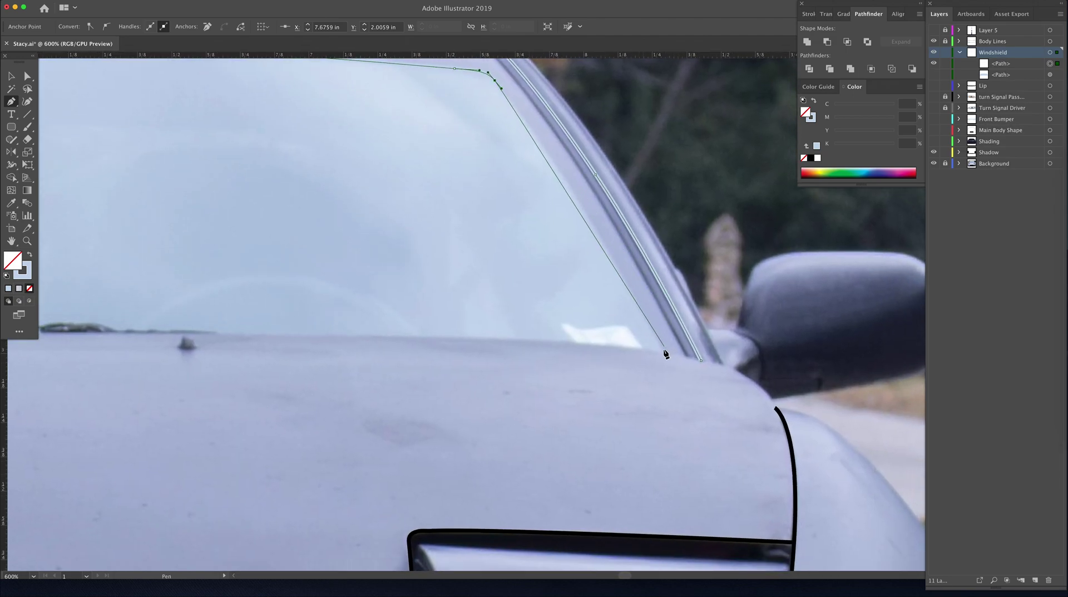
click(665, 351)
click(730, 491)
click(667, 352)
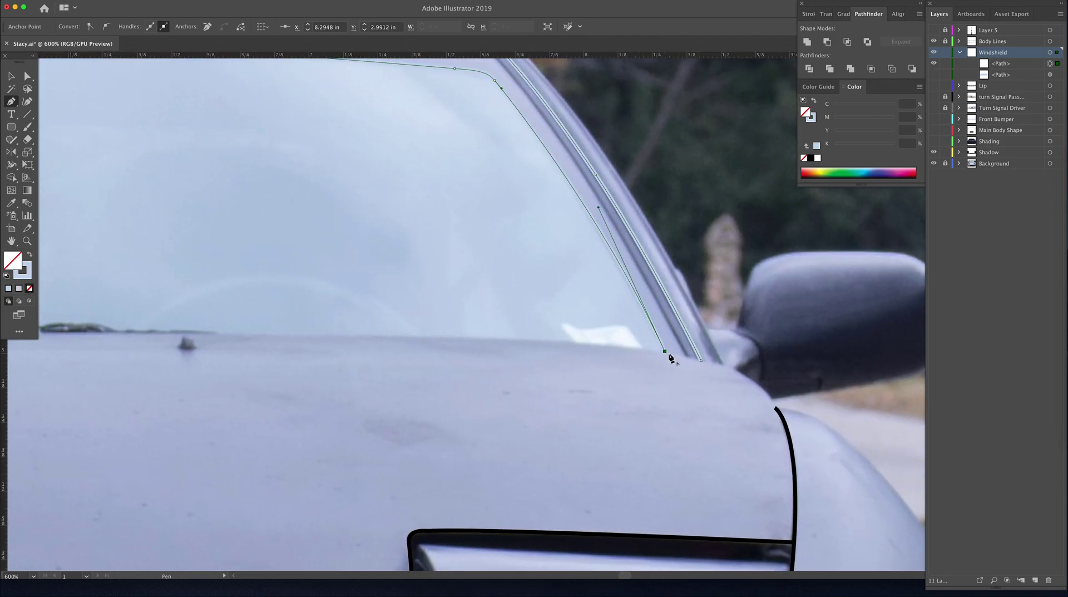
click(702, 360)
key(v)
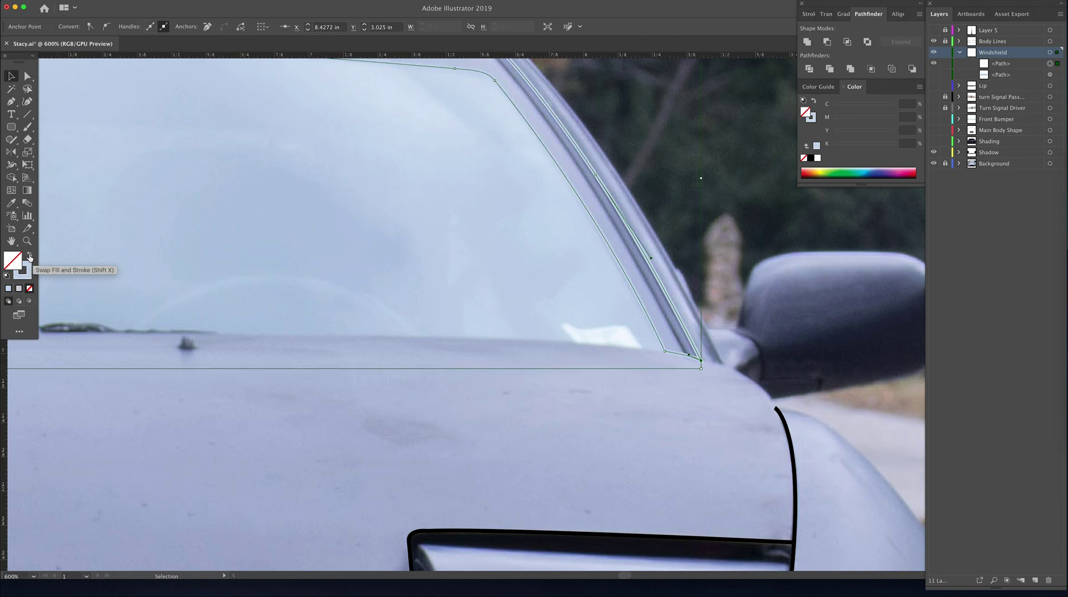
Step: Dismiss the right-click menu and select the finished windshield frame path
right_click(701, 361)
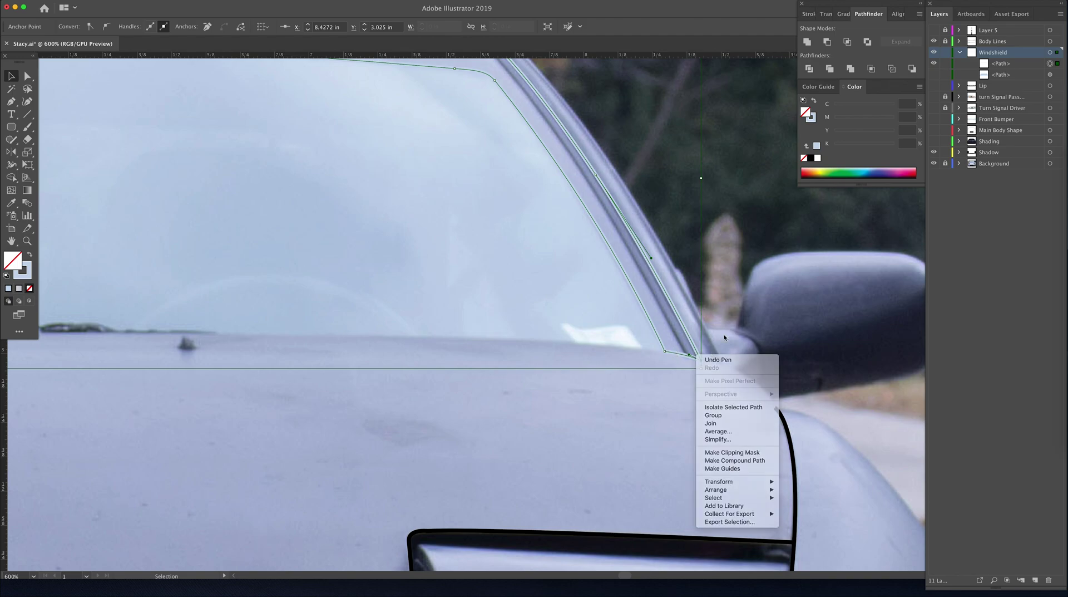
right_click(805, 404)
click(851, 332)
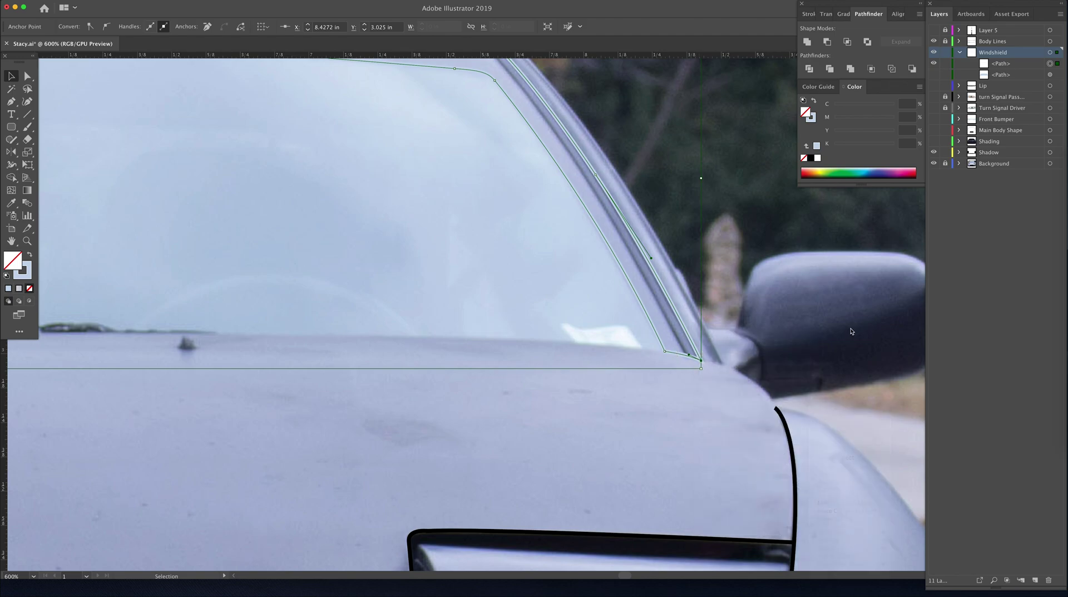
click(679, 319)
Step: Fill the windshield frame with the darkest navy swatch instead of a stroke
click(30, 254)
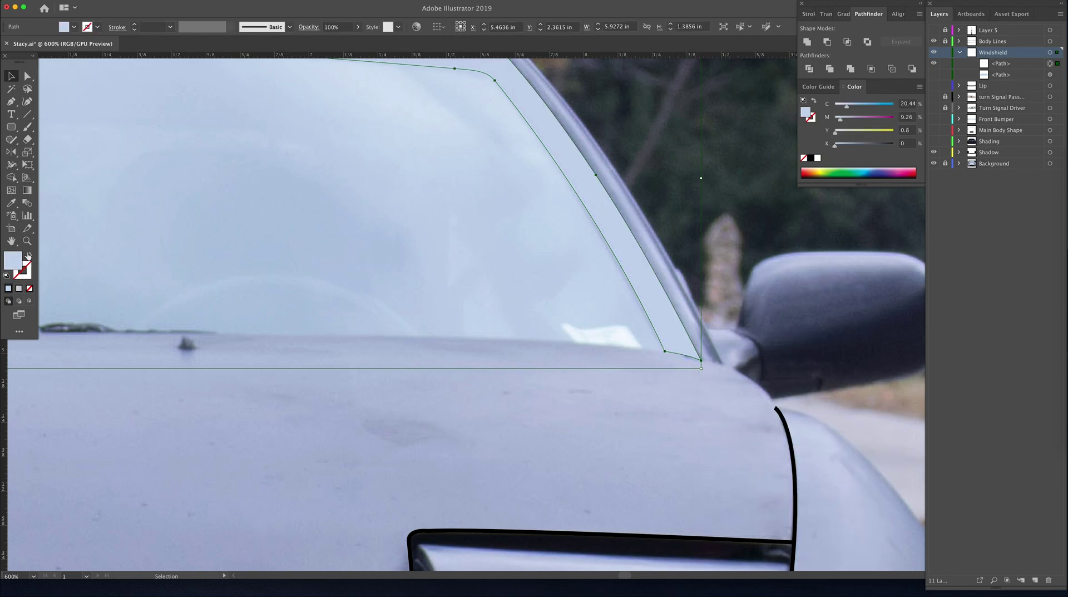
double_click(13, 259)
click(727, 351)
click(954, 258)
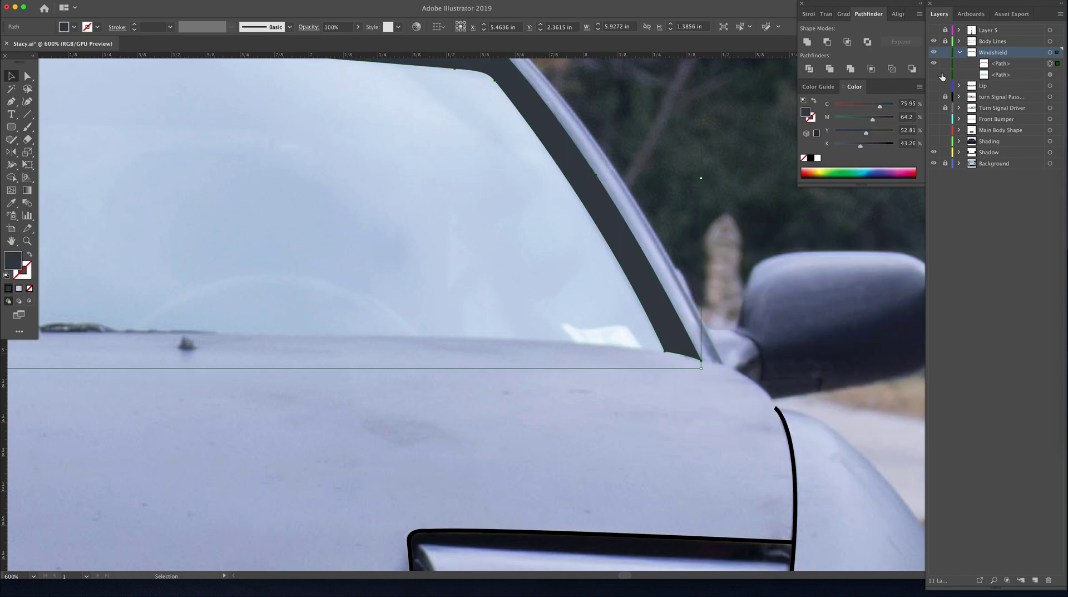
click(934, 74)
key(ctrl+minus)
key(ctrl+minus)
key(ctrl+minus)
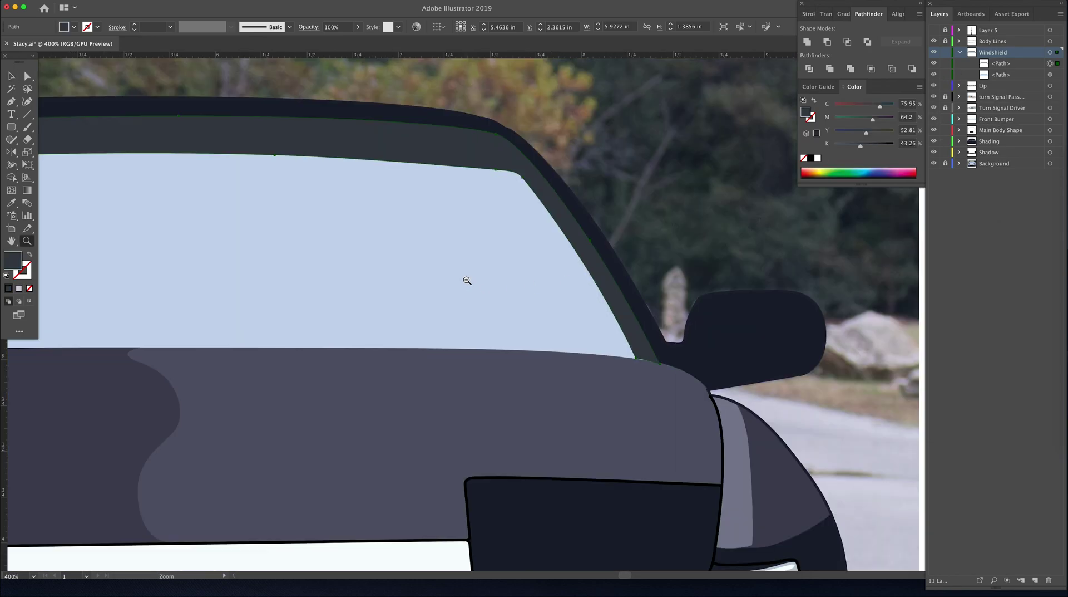
key(ctrl+minus)
key(ctrl+minus)
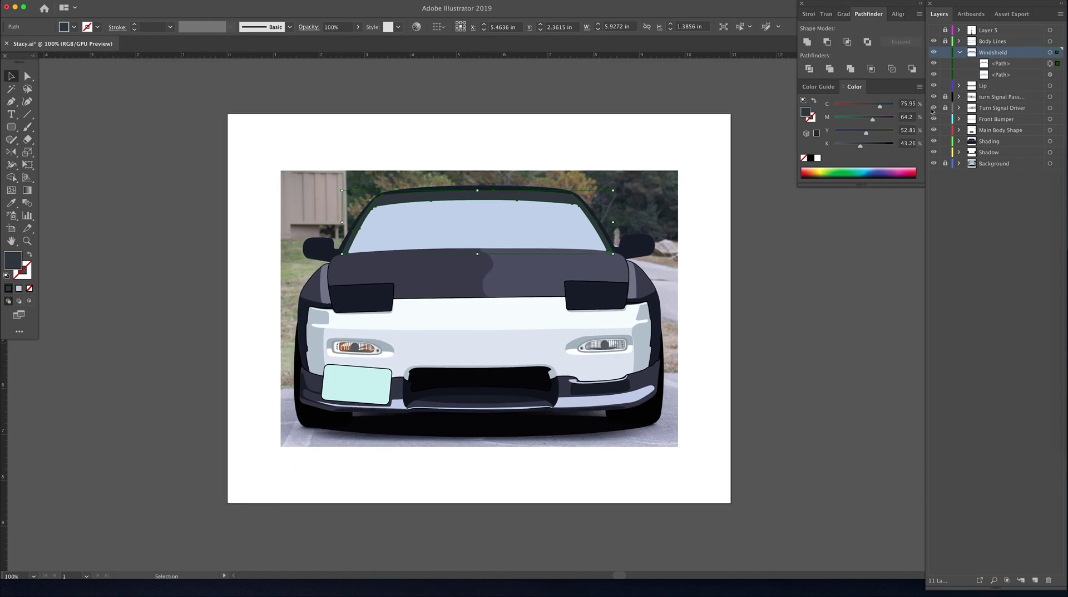
key(i)
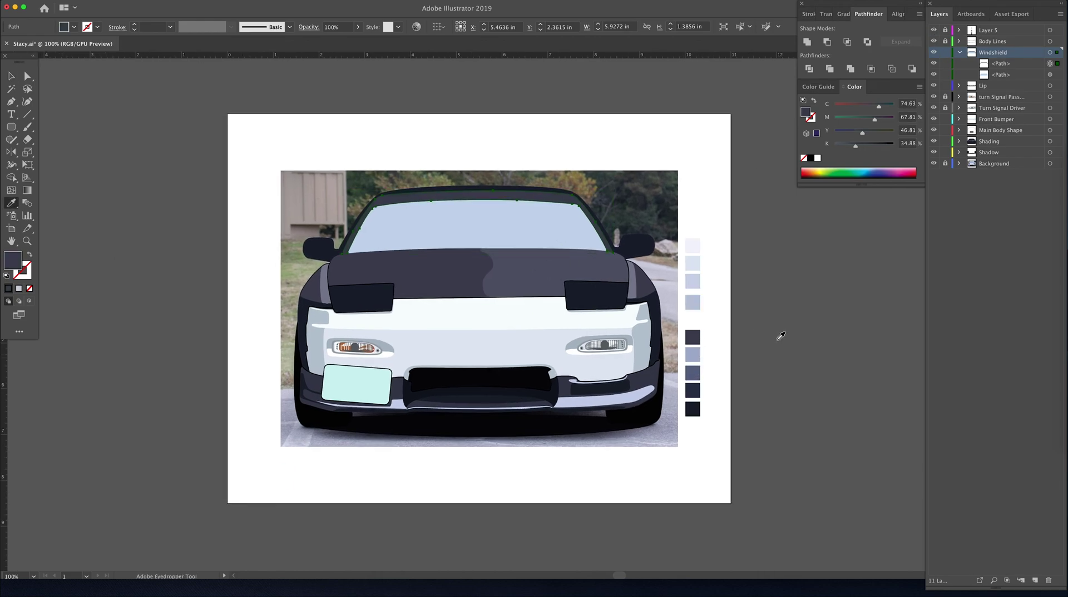
click(696, 409)
Step: Select the car body shape, hide both windshield paths and show the Shading layer
key(v)
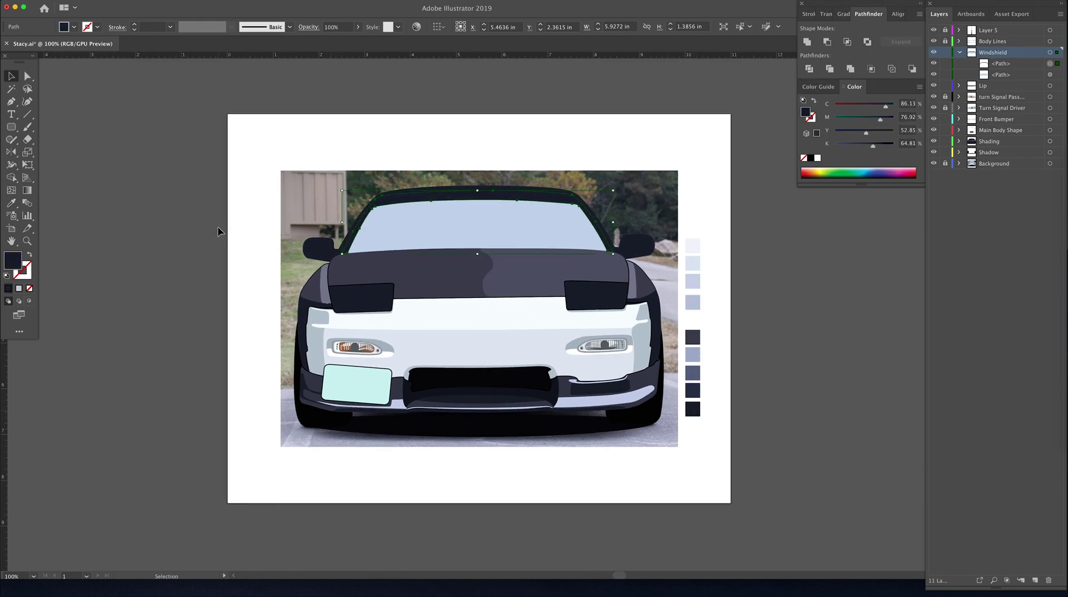
click(659, 361)
key(ctrl+plus)
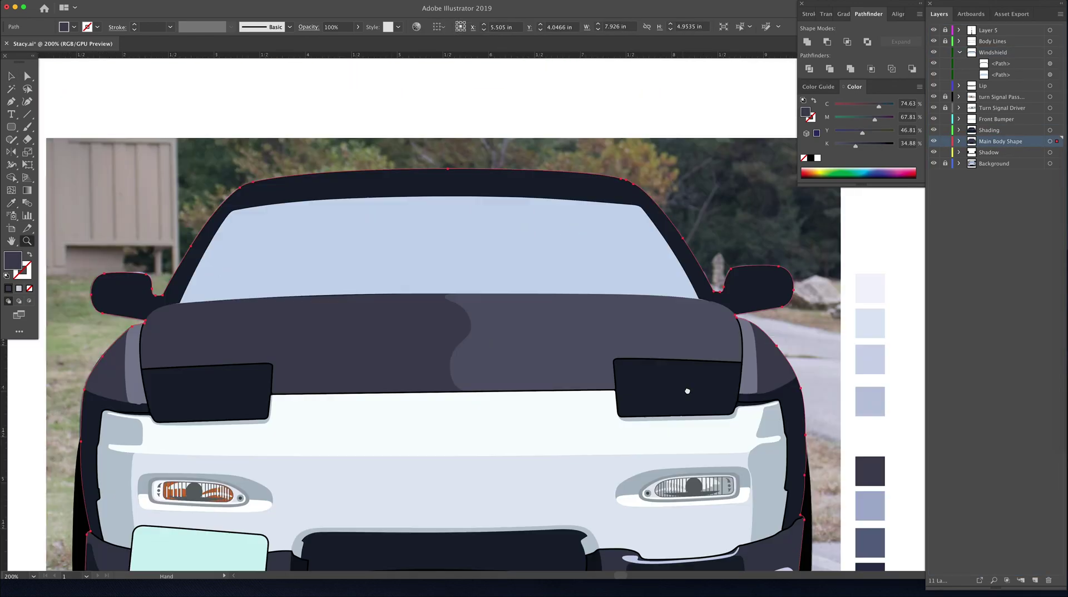
drag(934, 62, 934, 74)
click(934, 130)
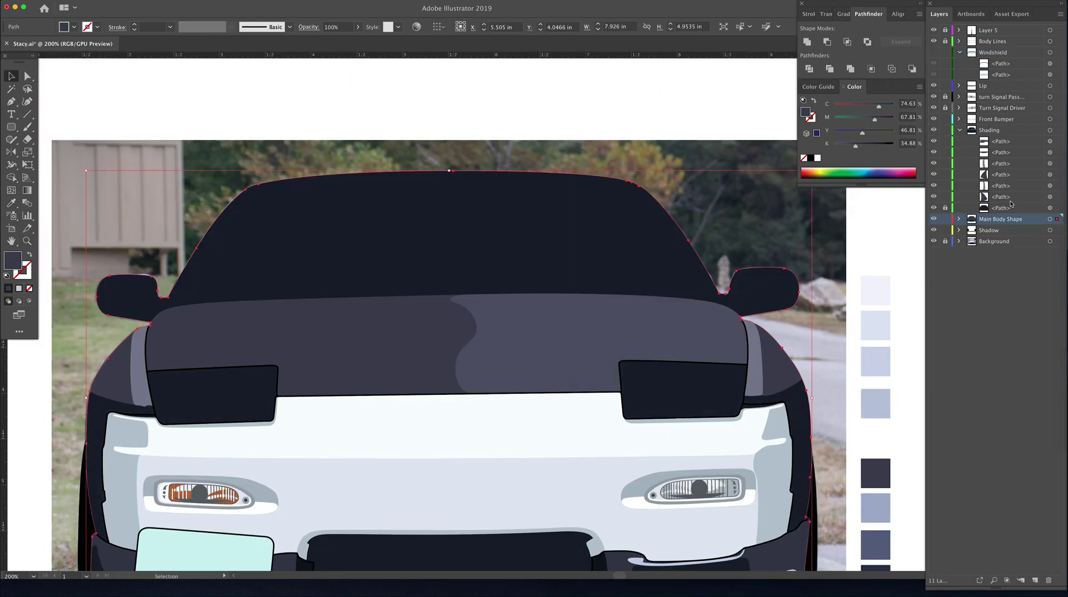
Step: Copy the body shape and paste the copy to the back of the Shading layer
drag(404, 336, 414, 276)
key(ctrl+alt+3)
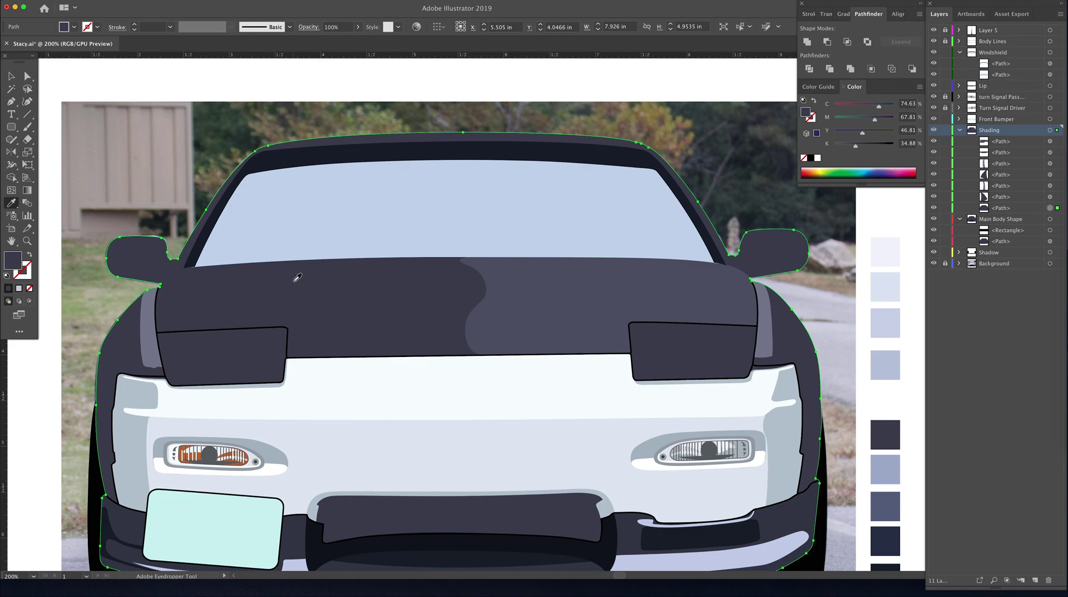
key(ctrl+plus)
drag(758, 356, 776, 365)
key(ctrl+minus)
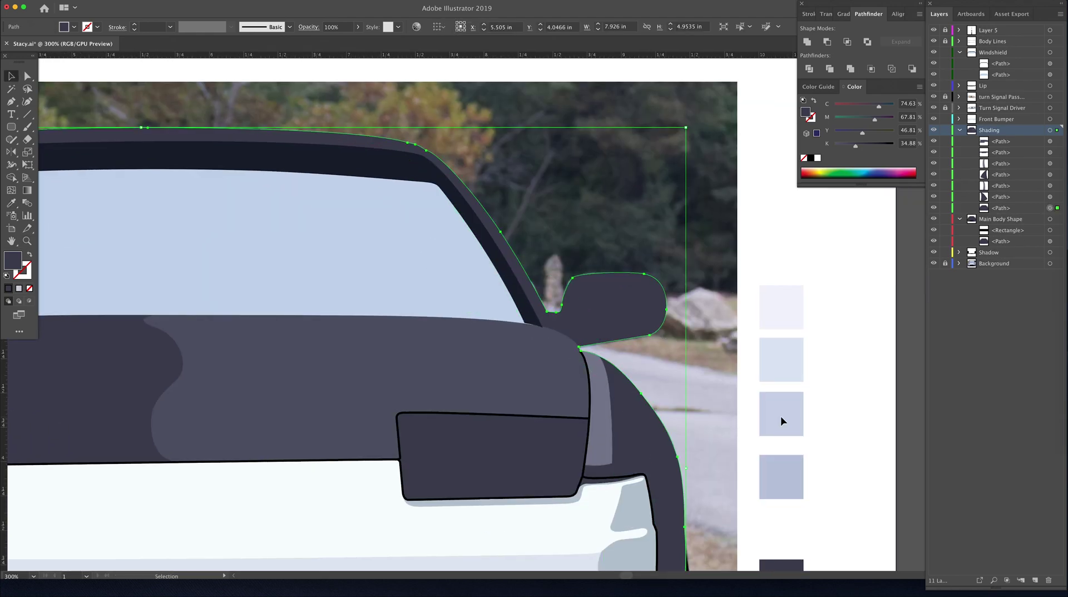
key(ctrl+minus)
key(ctrl+minus)
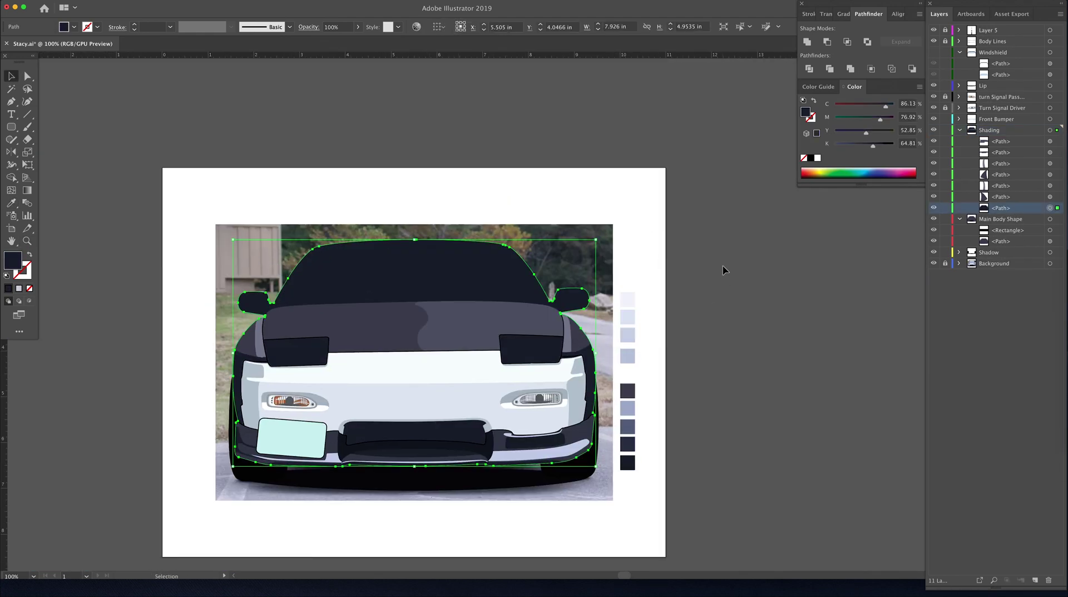
key(ctrl+c)
key(ctrl+f)
key(ctrl+shift+bracketleft)
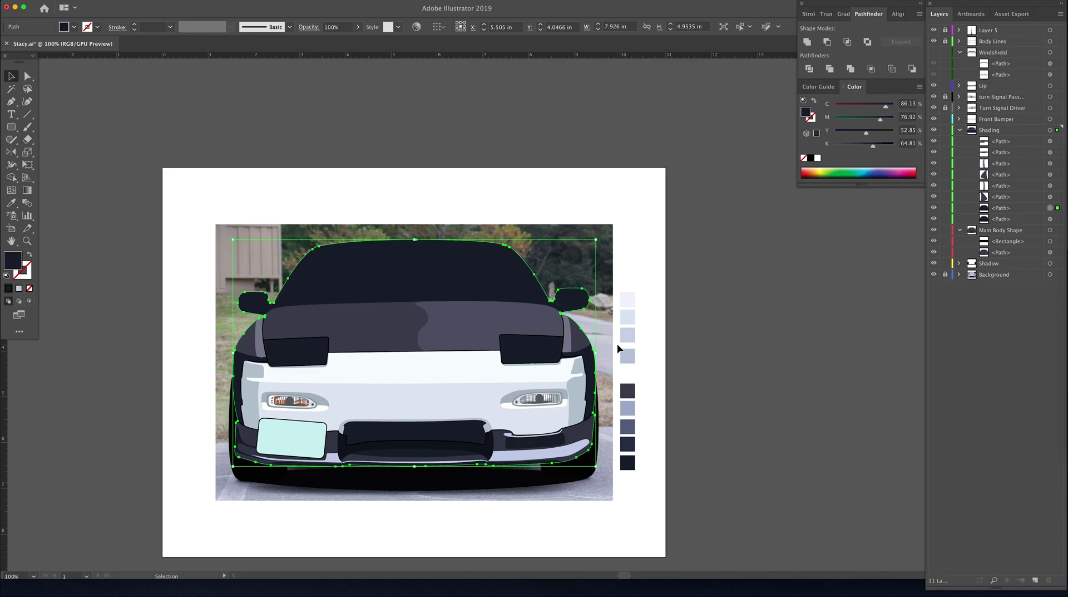
Step: Fill the body copy light blue and draw a rectangle covering everything below the hood
key(i)
click(631, 353)
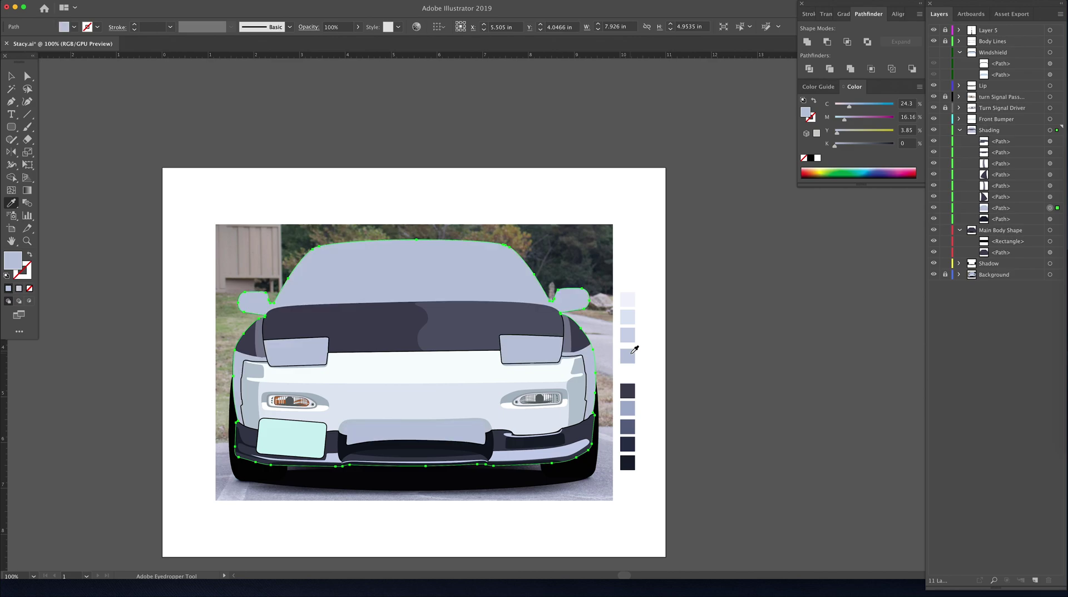
key(shift+e)
drag(610, 317, 211, 448)
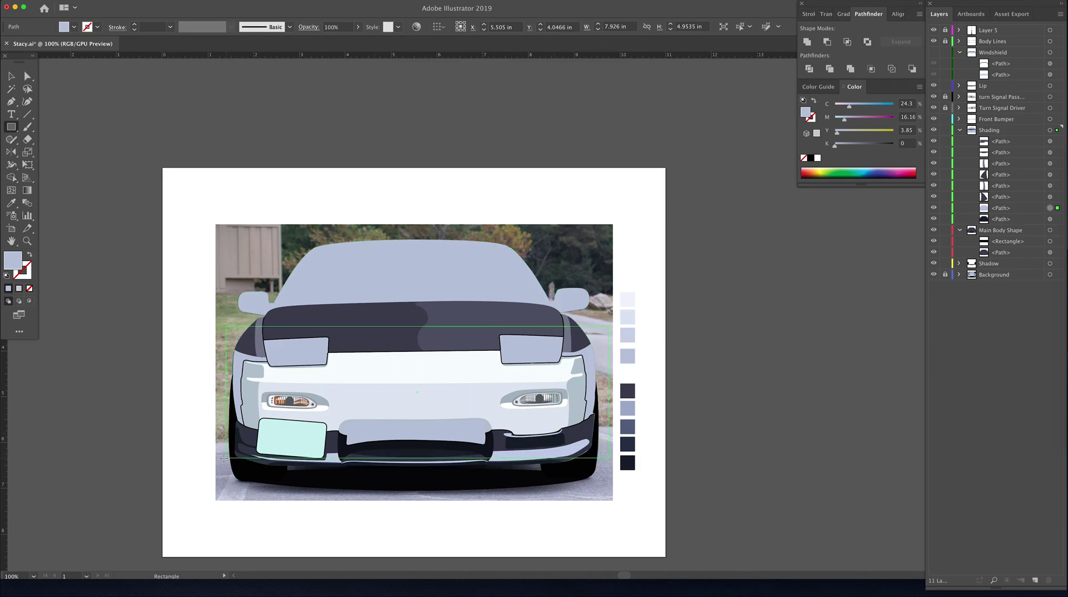
drag(211, 448, 210, 479)
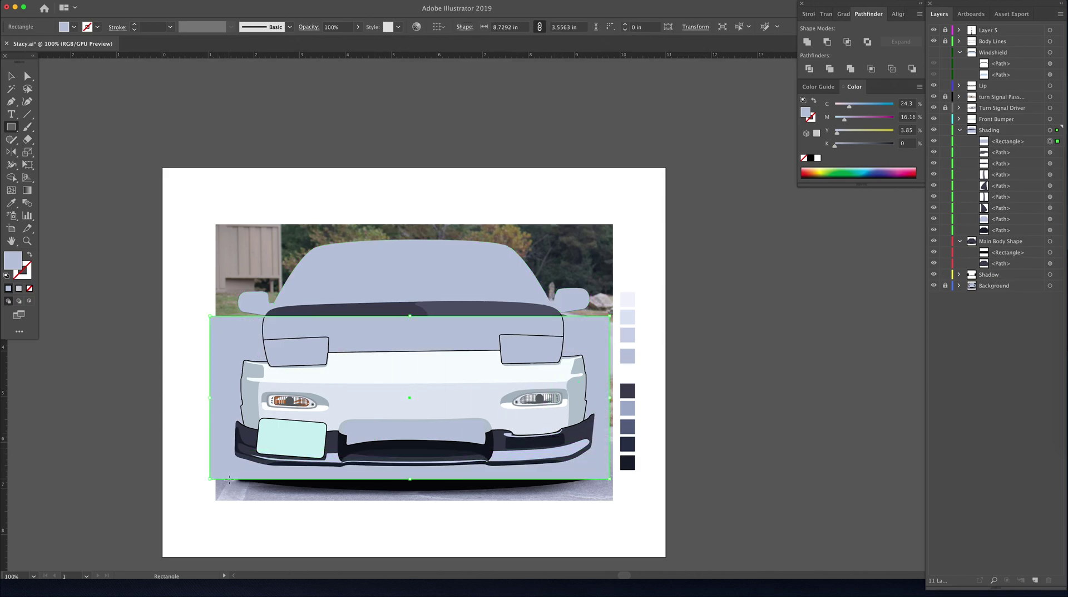
Step: Subtract the rectangle with Minus Front to keep the roof, then reorder it in Layers
key(v)
shift+click(490, 262)
click(827, 42)
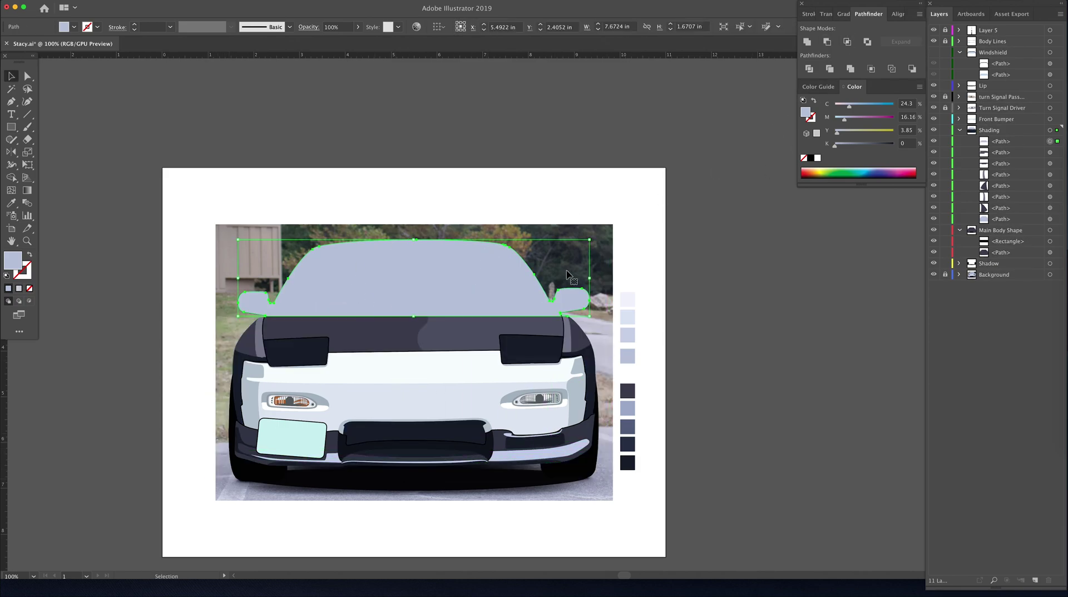
drag(1010, 144, 1004, 213)
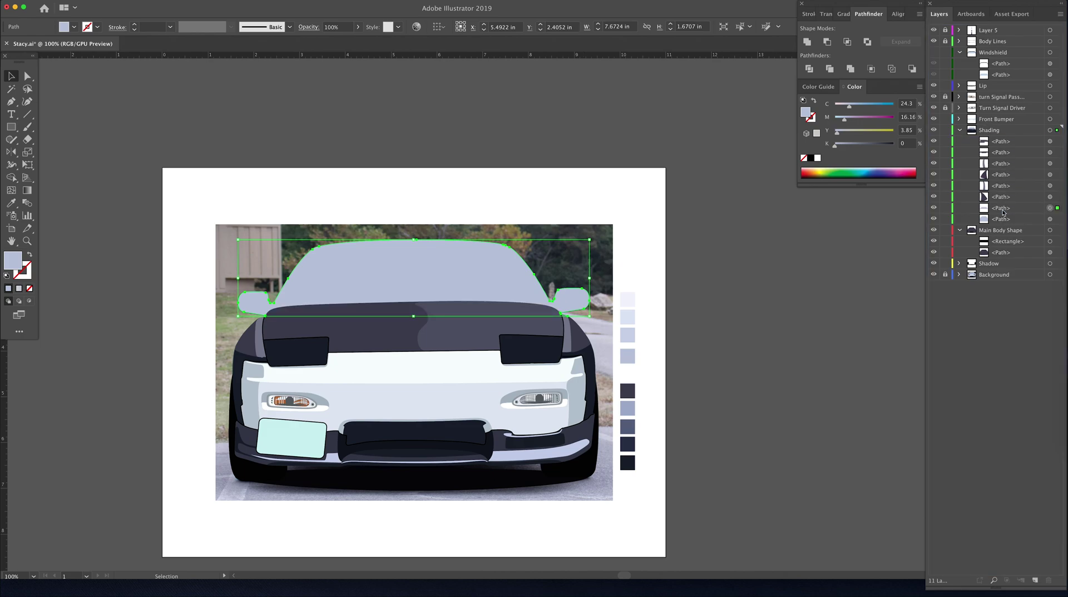
shift+click(589, 363)
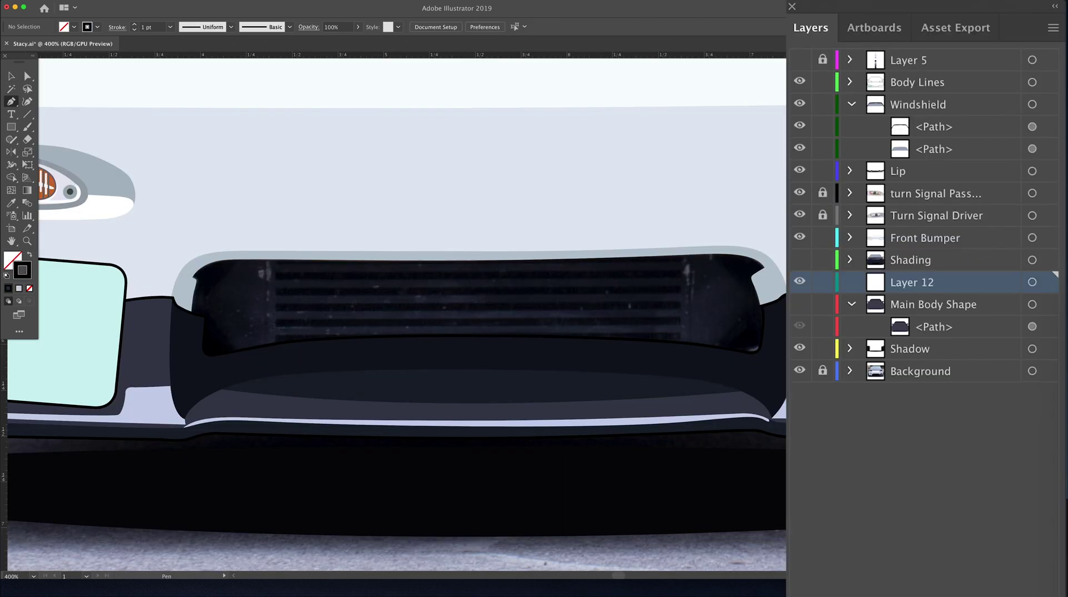
Step: Rename Layer 12 to 'intercooler' and hide the Lip layer to reveal the photo
key(t)
double_click(910, 282)
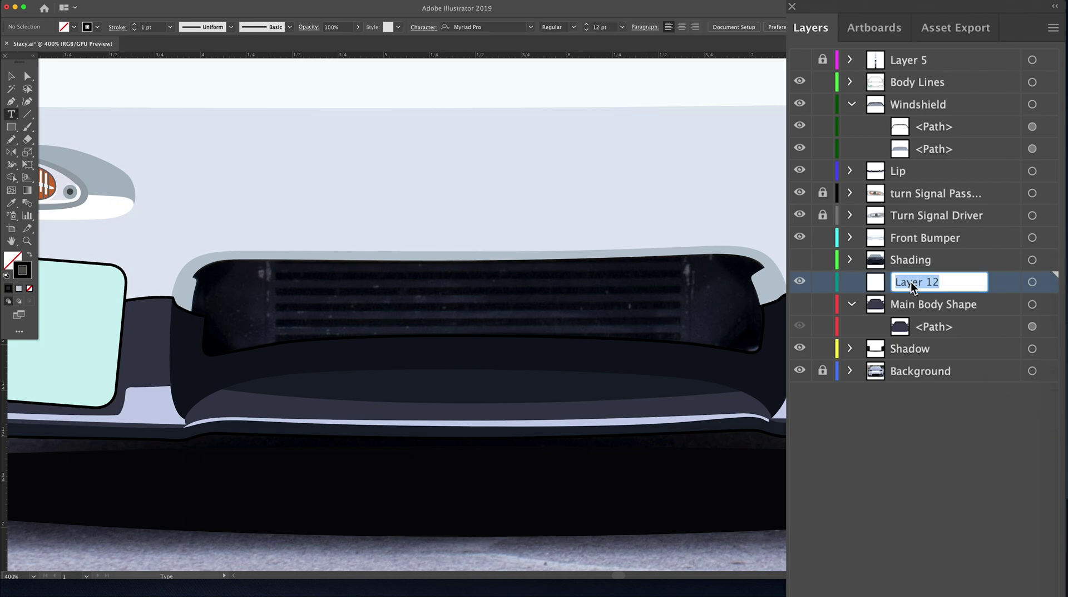
text(intercooler)
key(Return)
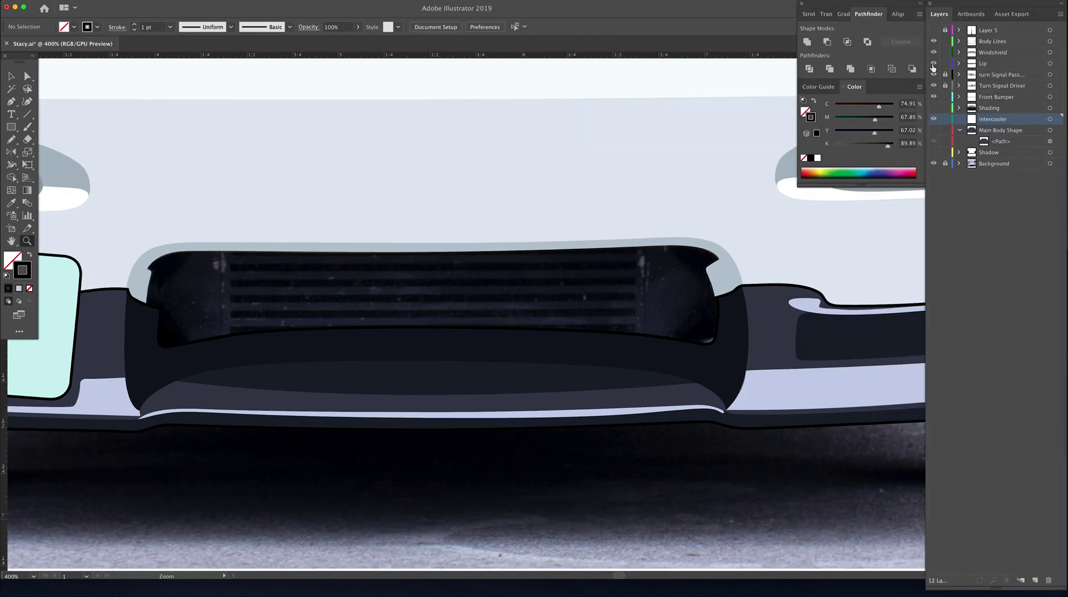
click(934, 64)
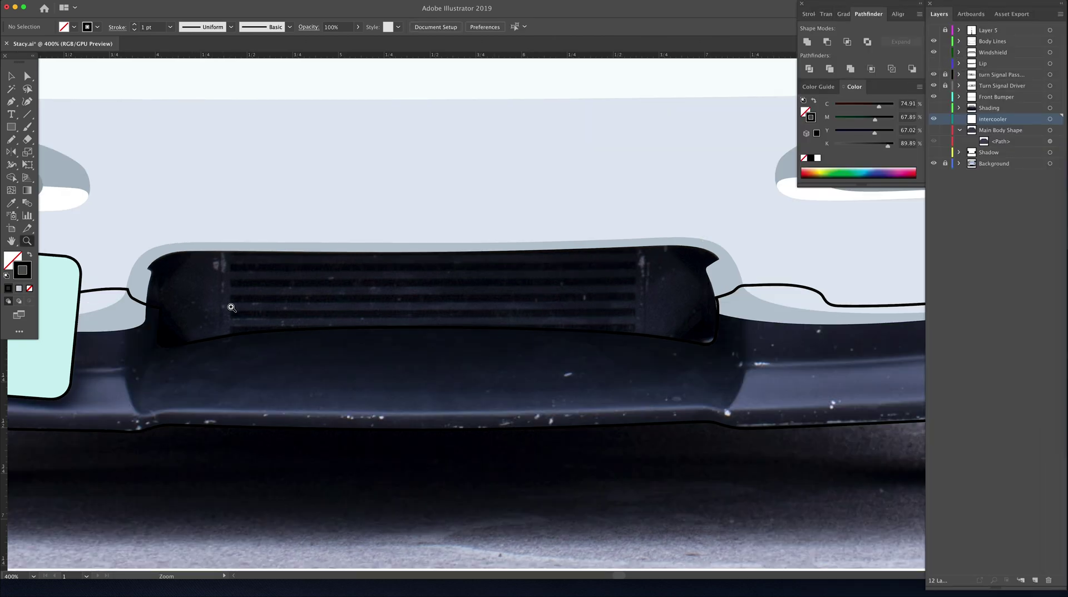
scroll(446, 310, left, 2)
Step: Trace a curved Pen outline around the bumper's intercooler opening
key(p)
click(169, 304)
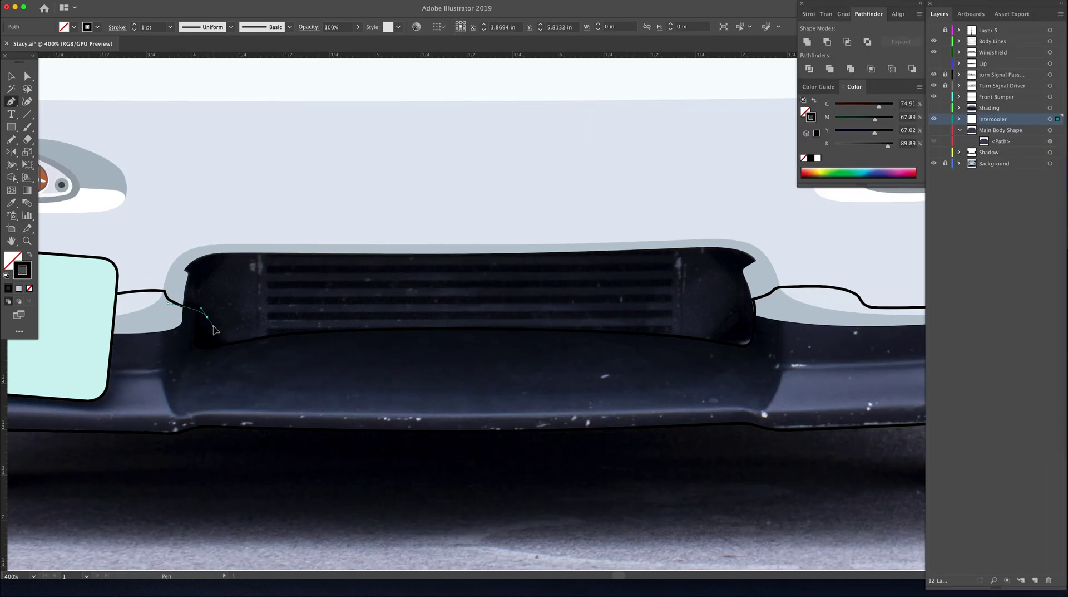
drag(207, 317, 220, 329)
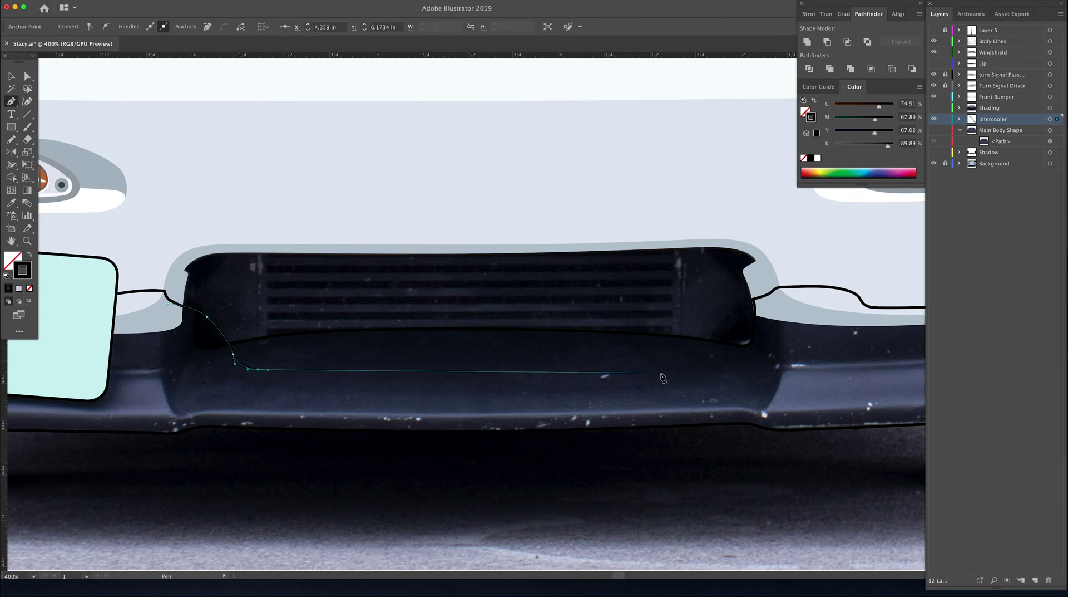
click(680, 370)
drag(696, 370, 701, 357)
drag(758, 301, 783, 299)
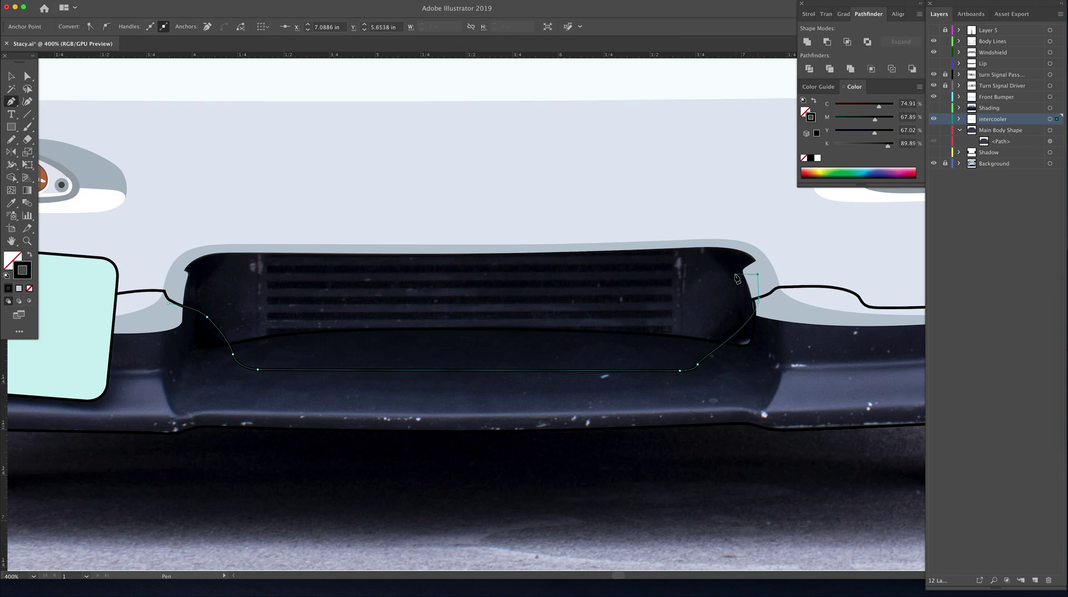
drag(729, 271, 715, 264)
drag(673, 231, 651, 230)
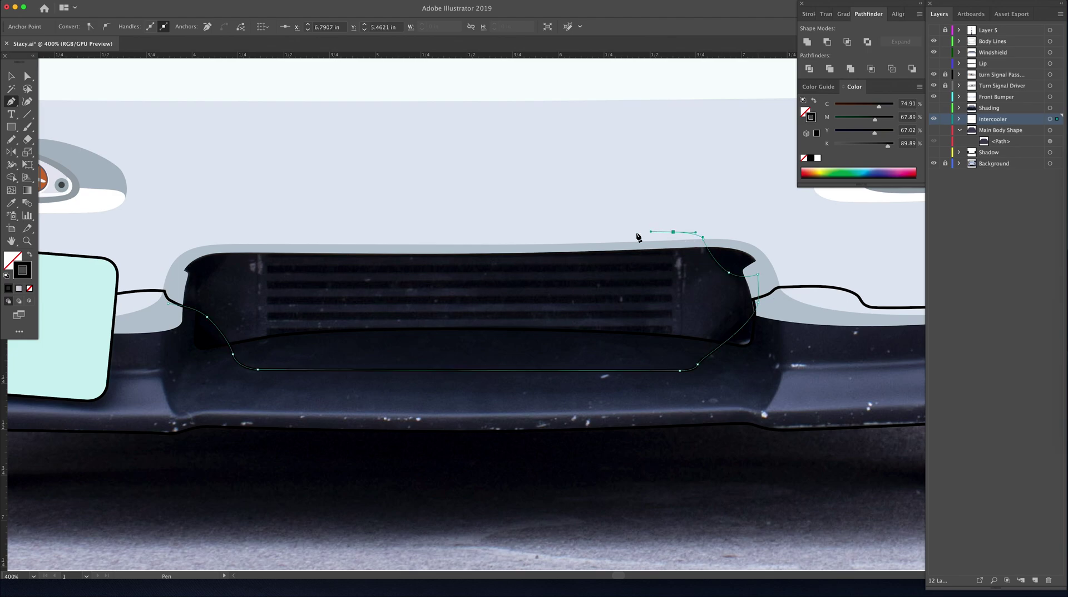
drag(246, 233, 232, 237)
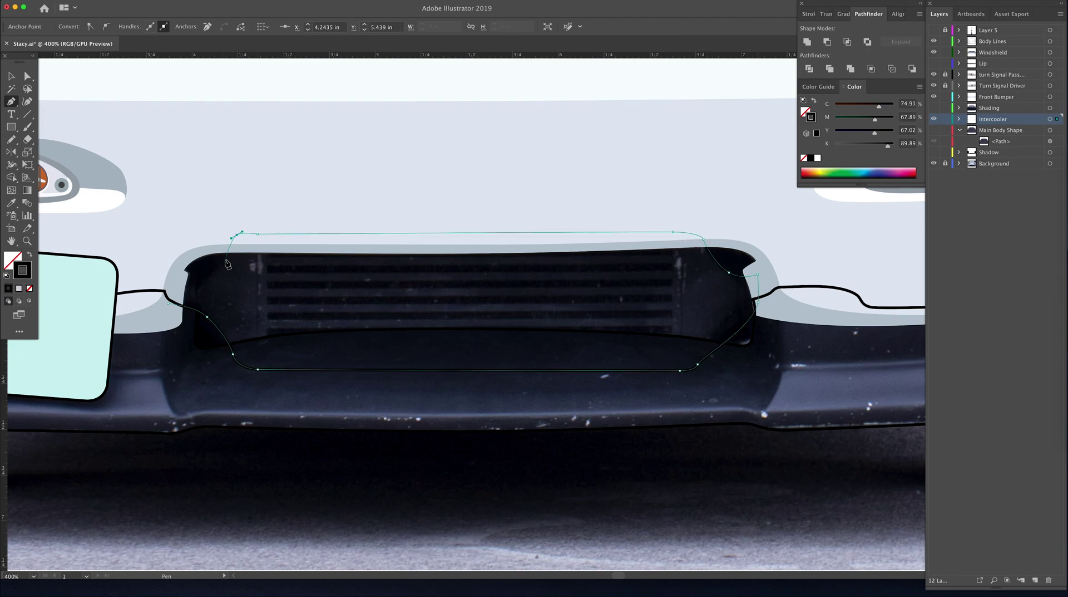
drag(207, 272, 193, 276)
Step: Fill the intercooler outline dark navy and show the Lip layer again
key(i)
click(263, 331)
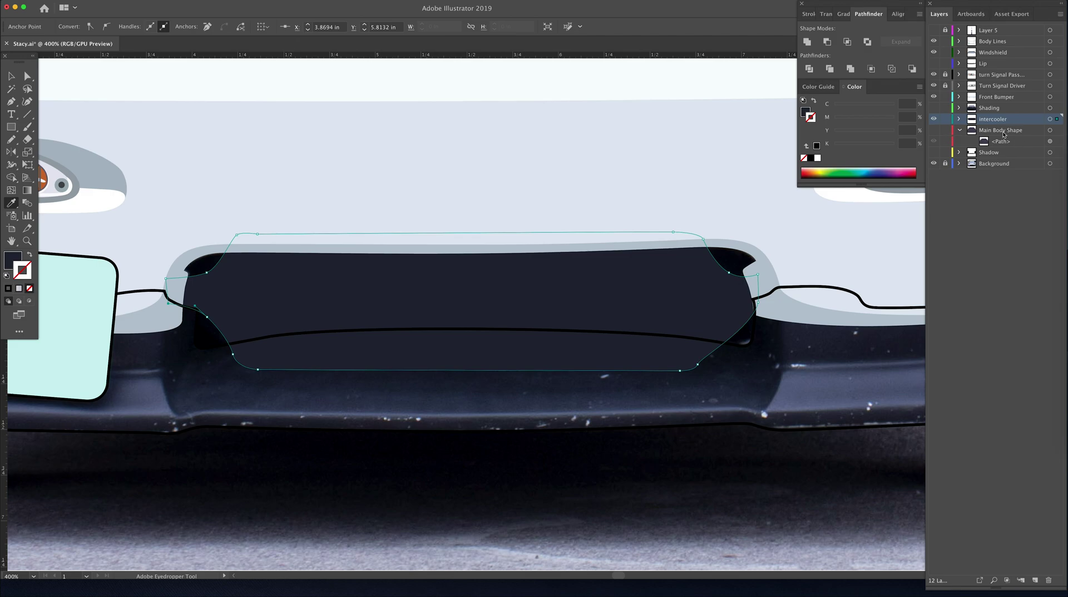
click(935, 63)
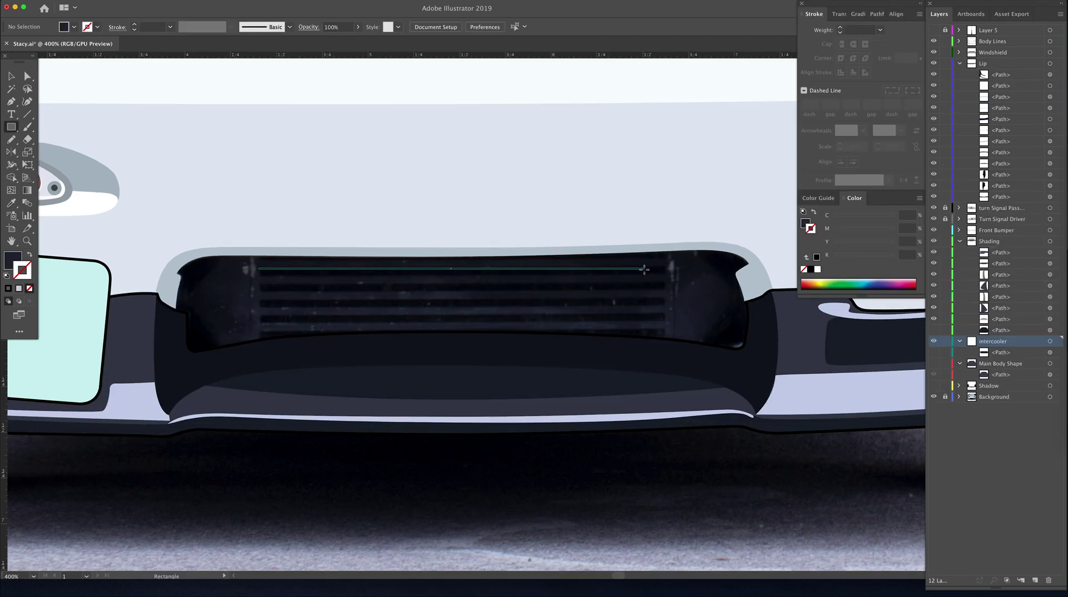
Step: Draw a thin #000000 bar across the grille and duplicate it into five evenly spaced slats
drag(645, 270, 668, 273)
double_click(13, 259)
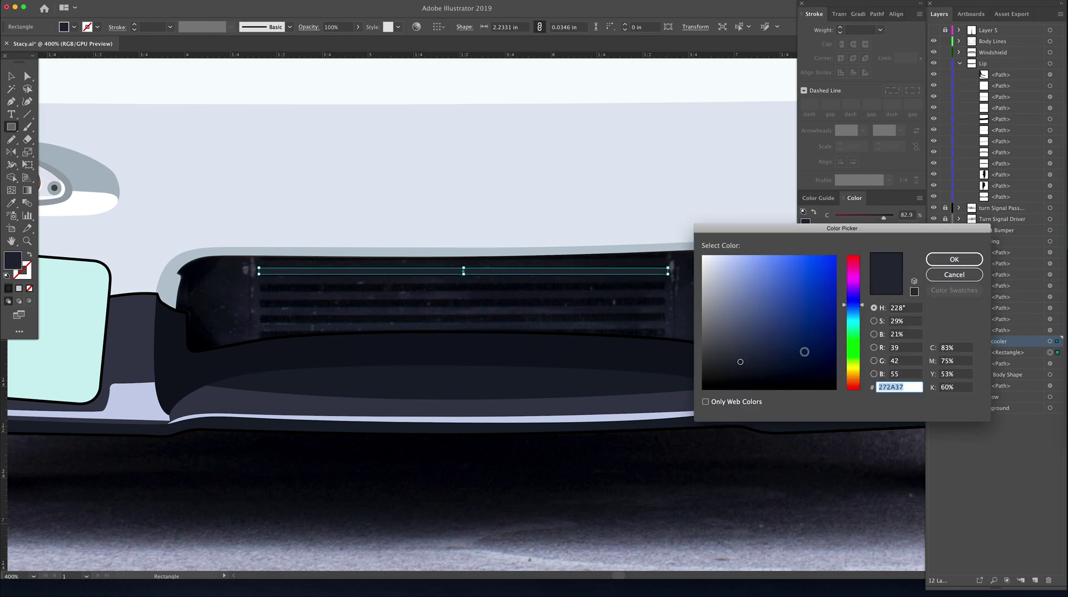
text(000000)
click(954, 259)
key(v)
mouse_move(578, 271)
mouse_down()
mouse_move(577, 288)
mouse_move(658, 306)
mouse_up()
key(ctrl+d)
key(ctrl+d)
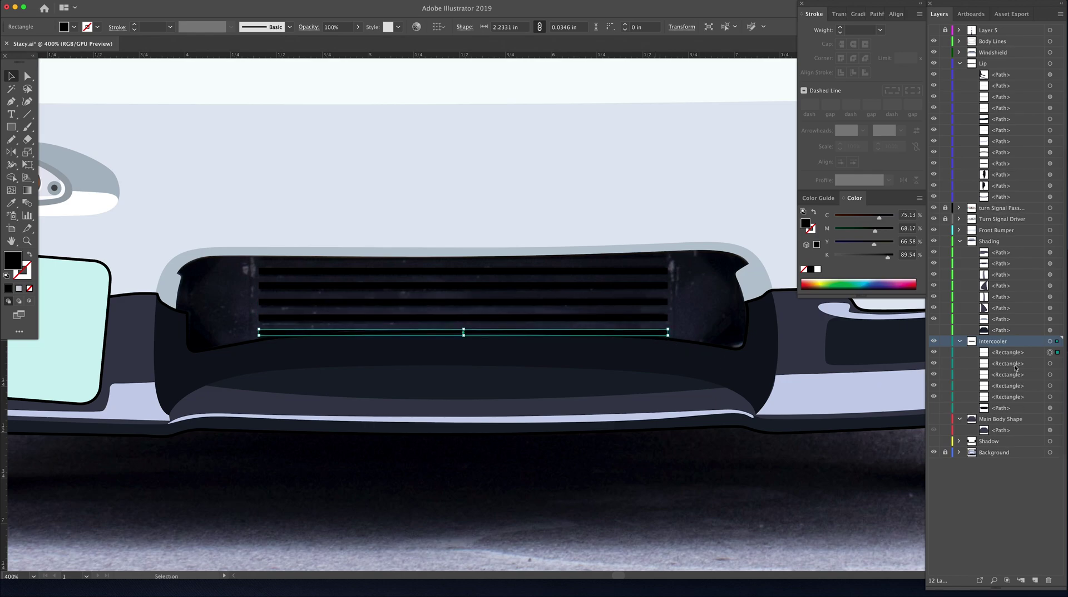
click(960, 341)
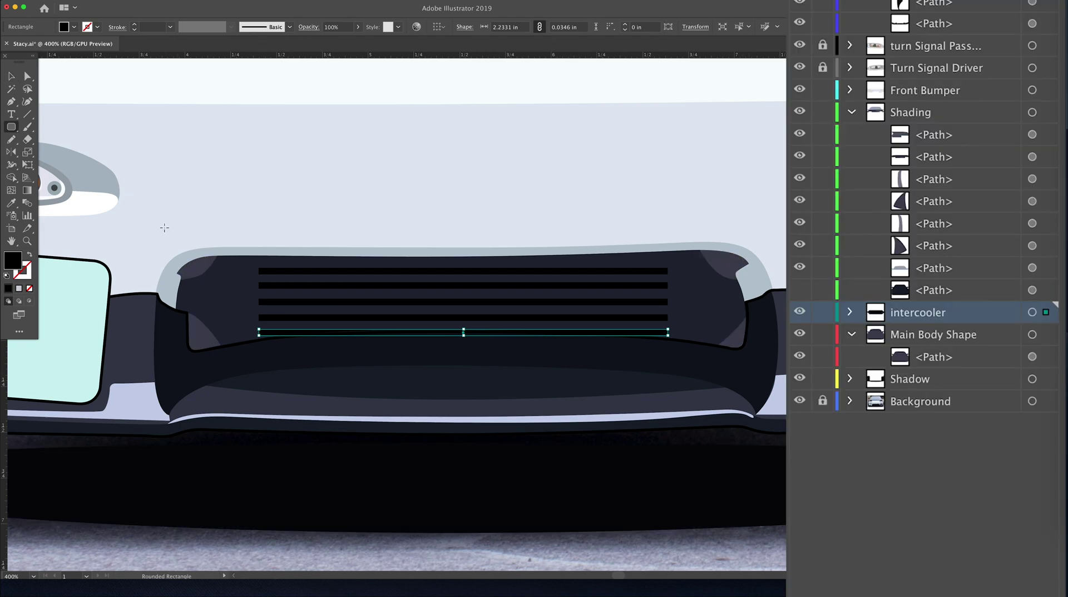
Step: Draw a black rounded rectangle over the grille and stack it below the bars in the intercooler layer
drag(165, 227, 771, 371)
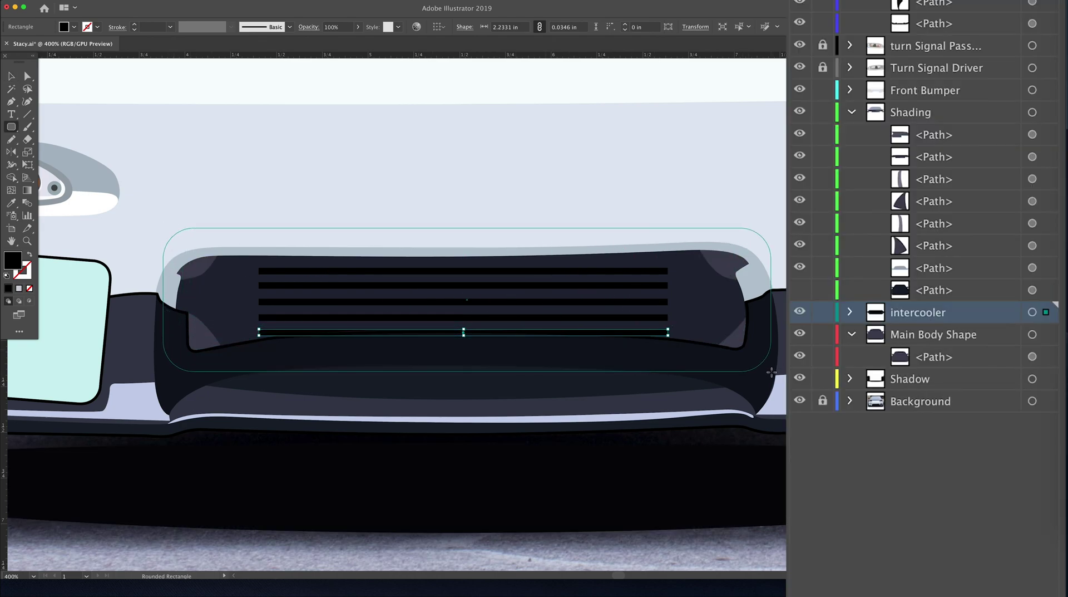
drag(772, 372, 771, 371)
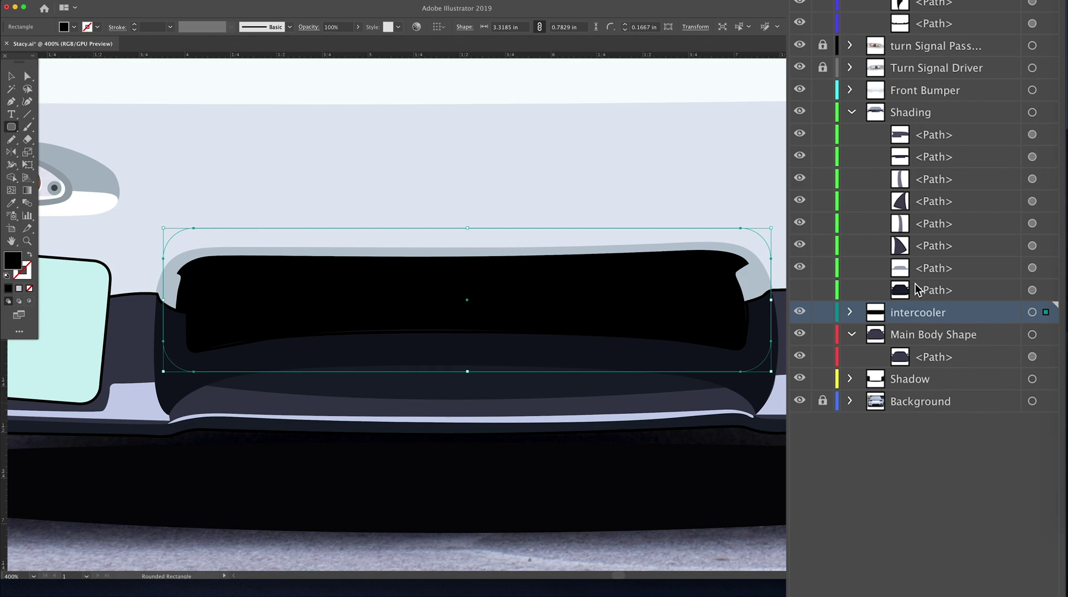
click(851, 312)
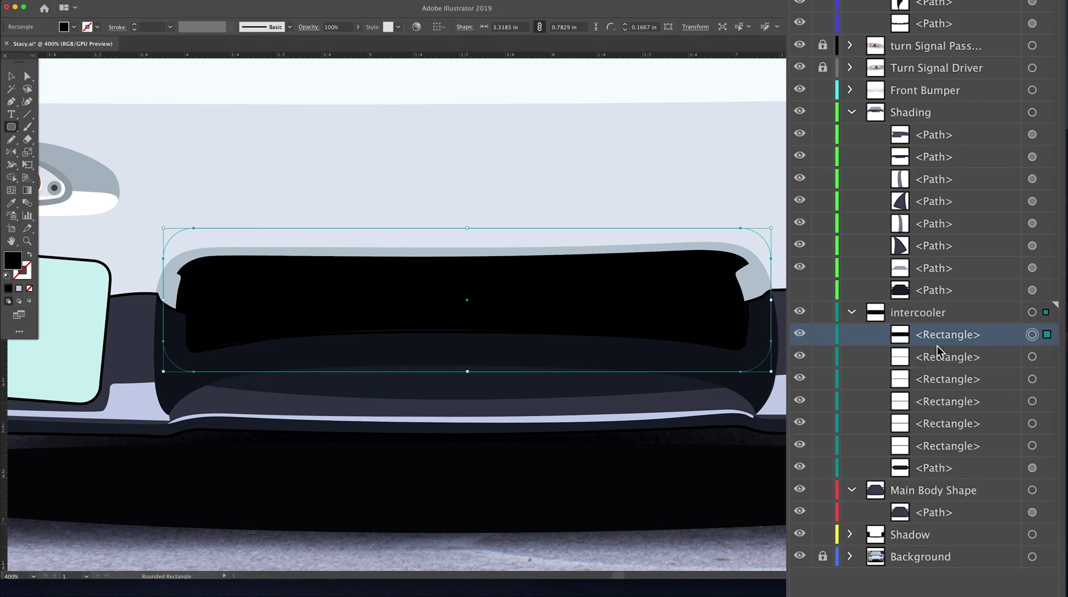
drag(937, 332, 937, 474)
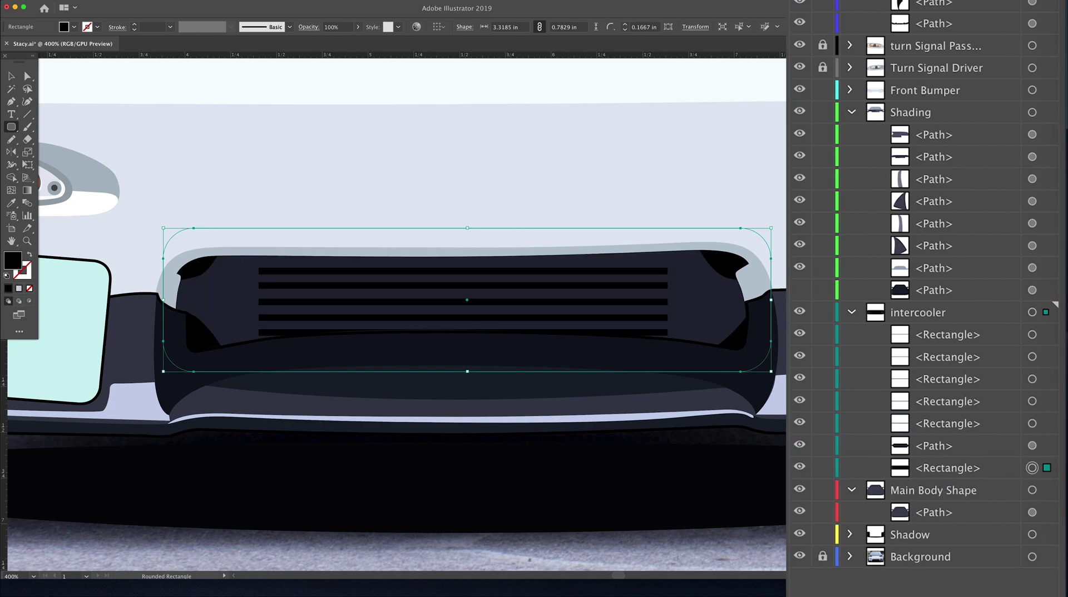
key(v)
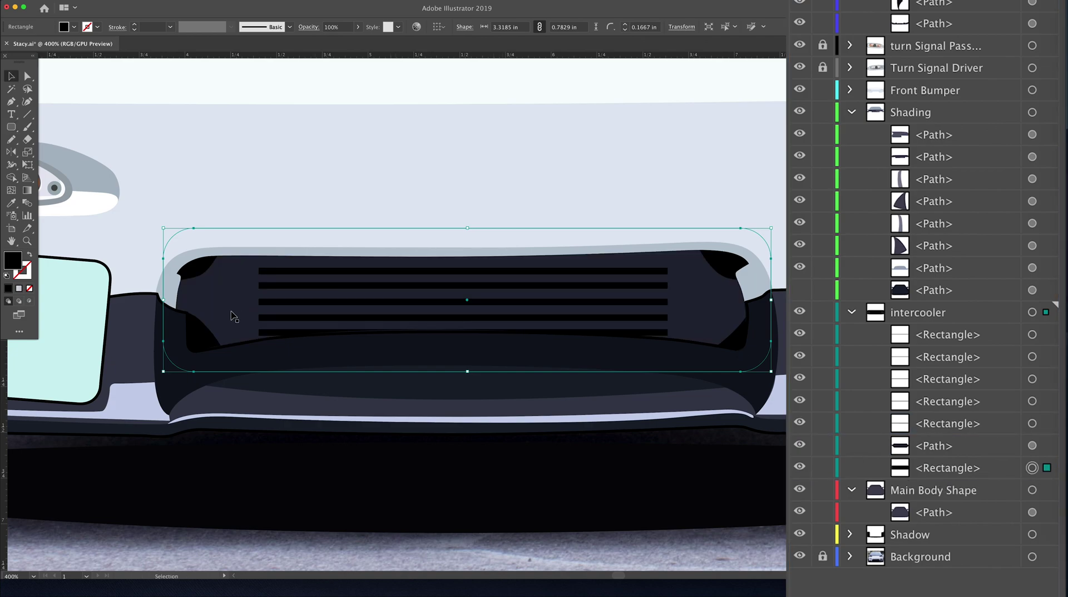
click(155, 294)
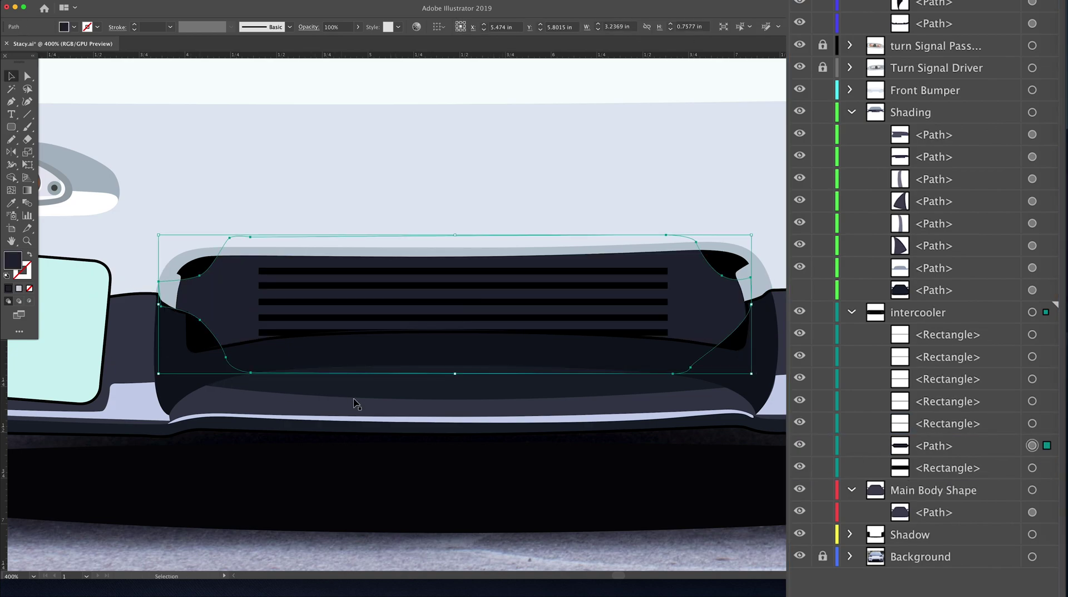
Step: Drag a wide radial gradient over the intercooler outline and shift its stop downward
drag(564, 508, 572, 288)
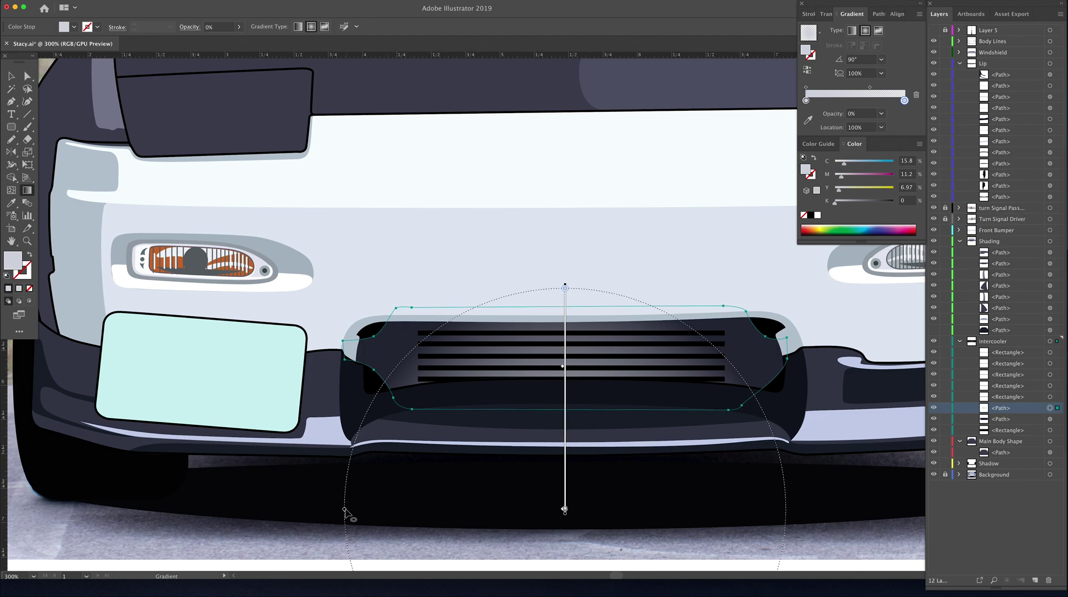
drag(344, 508, 193, 509)
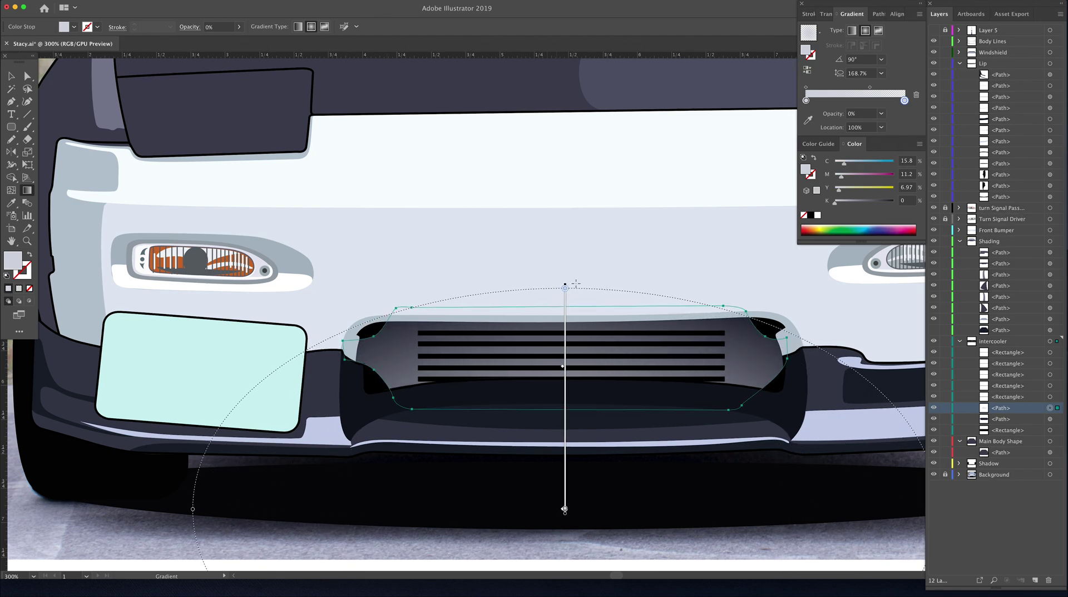
drag(567, 290, 566, 330)
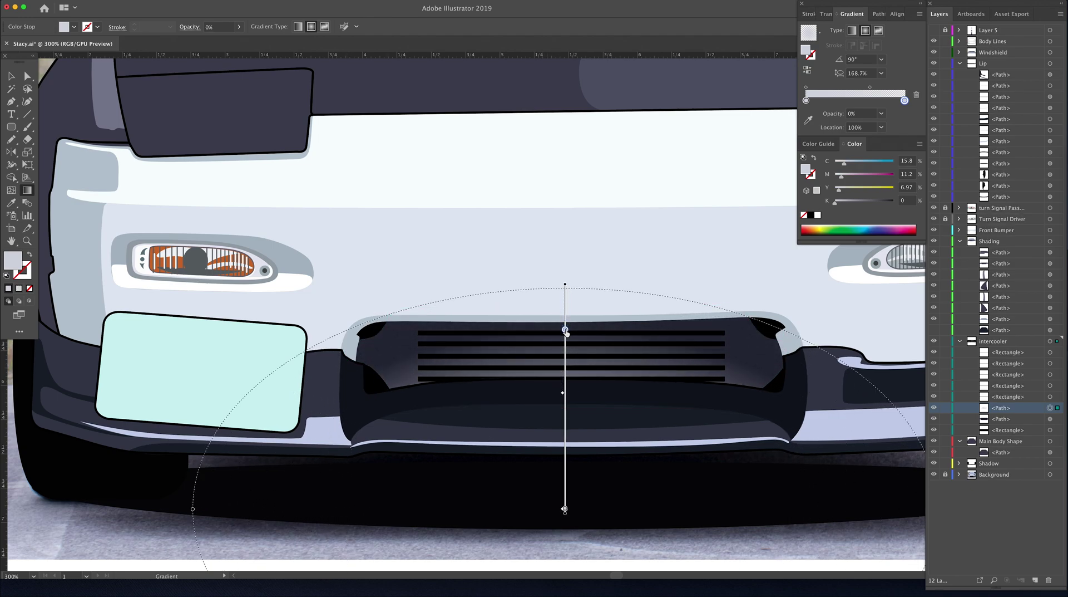
Step: Hide the Background photo layer and zoom in on the front bumper to review
key(ctrl+minus)
key(ctrl+minus)
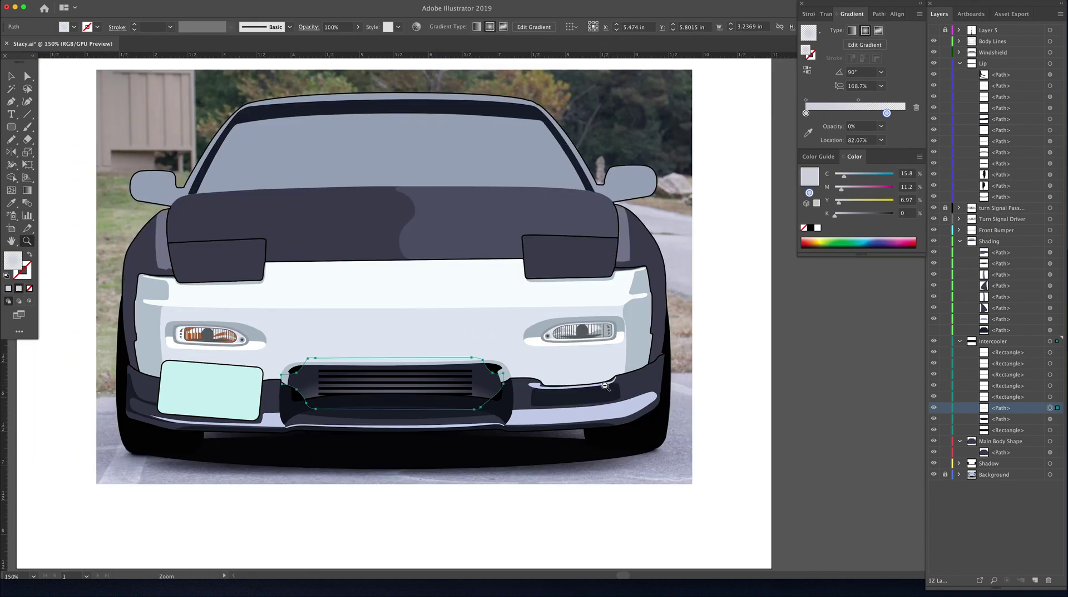
key(ctrl+minus)
drag(436, 364, 557, 440)
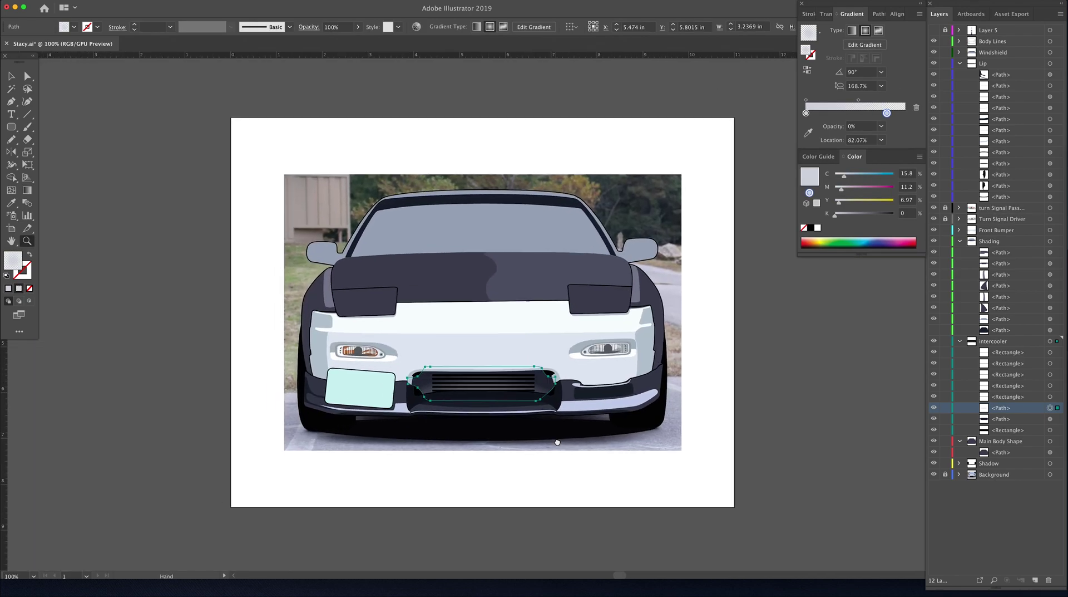
click(934, 475)
key(v)
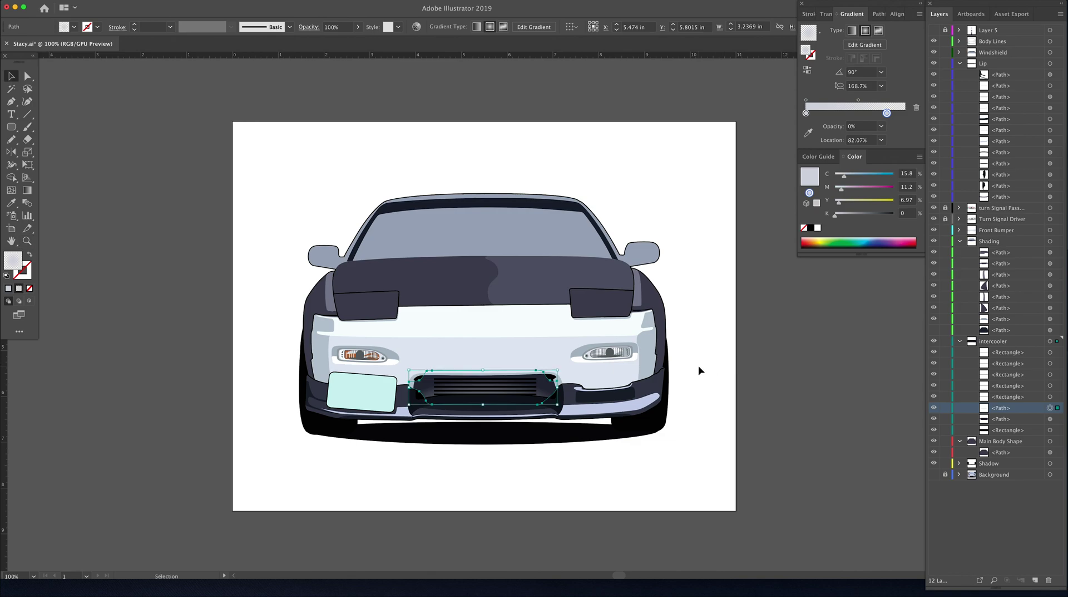
click(699, 365)
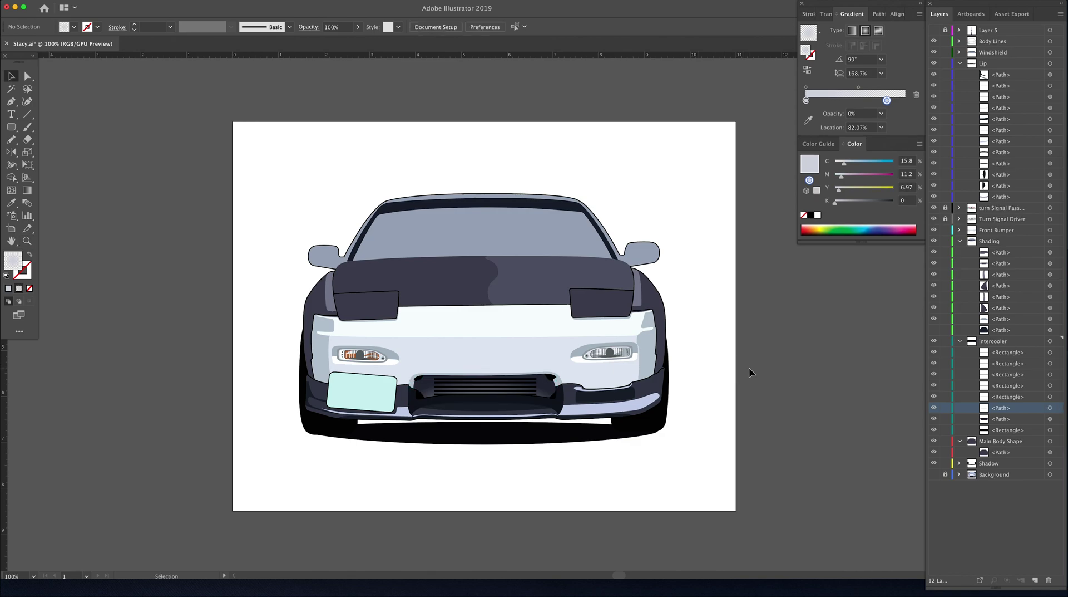
key(z)
click(520, 393)
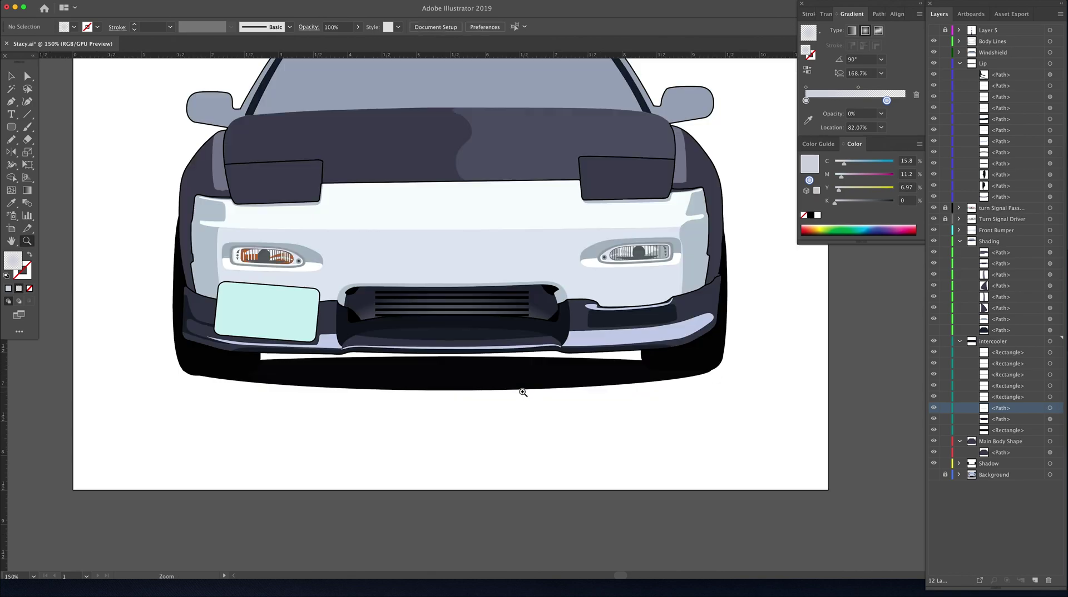
Step: Adjust the intercooler shading outline's corner anchors, unlocking all paths with Cmd+Alt+2
click(460, 281)
key(a)
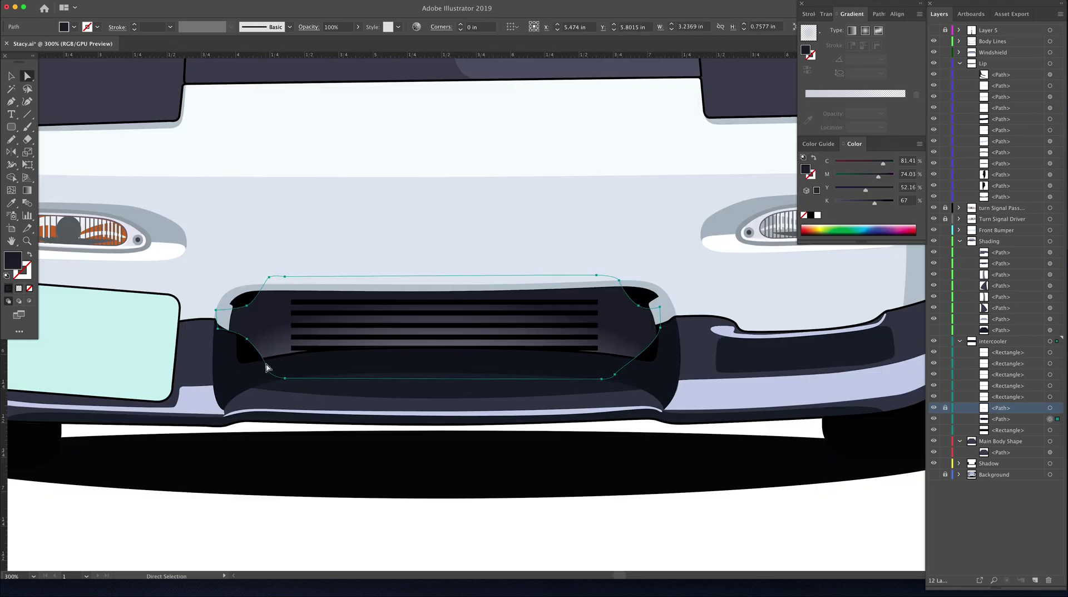
click(259, 351)
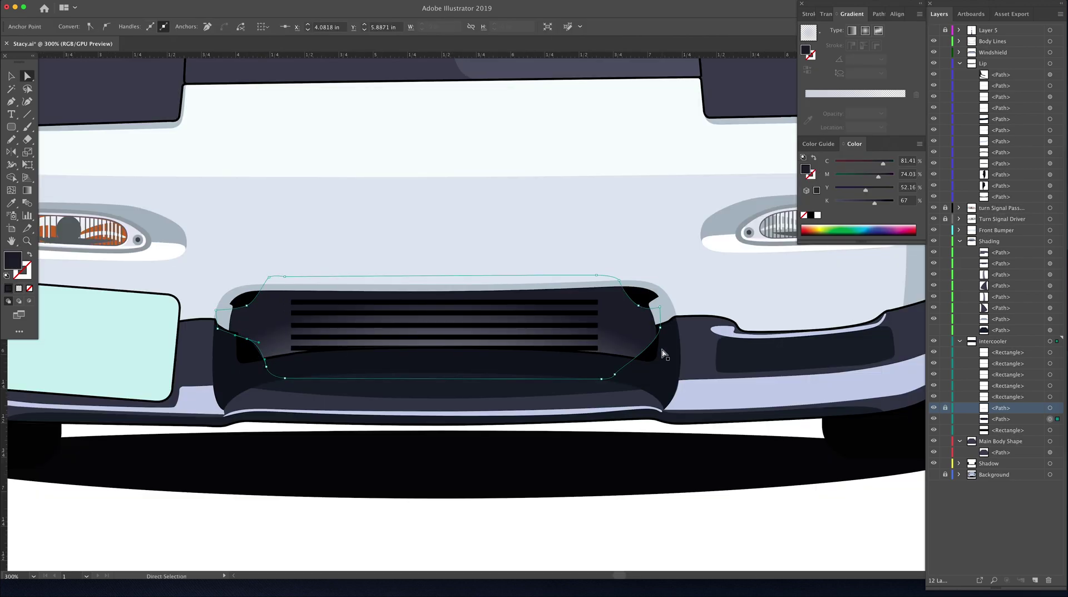
click(618, 345)
key(super+alt+2)
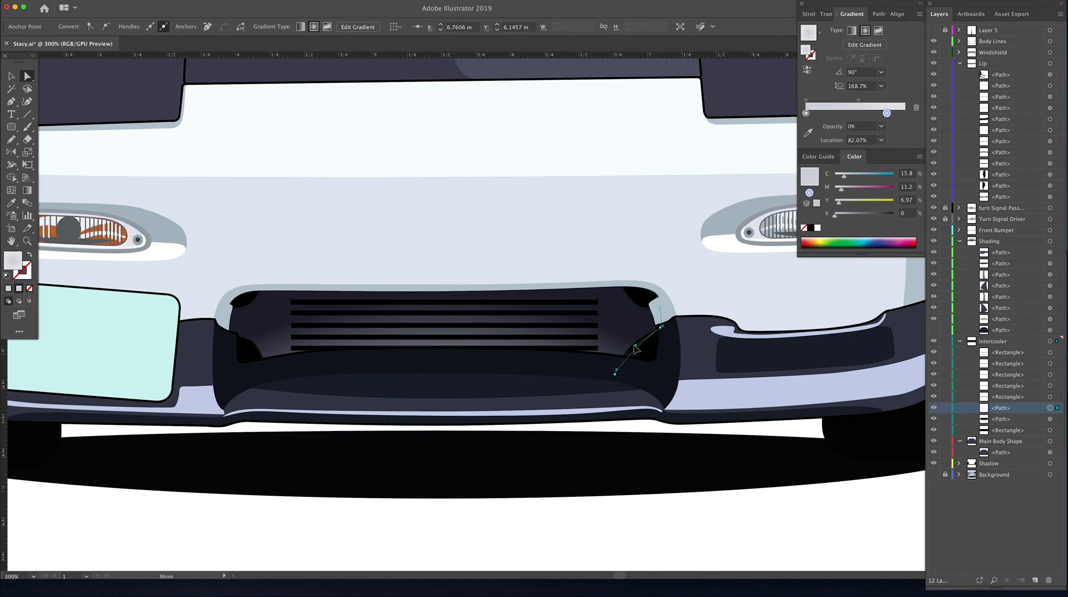
click(818, 524)
click(256, 316)
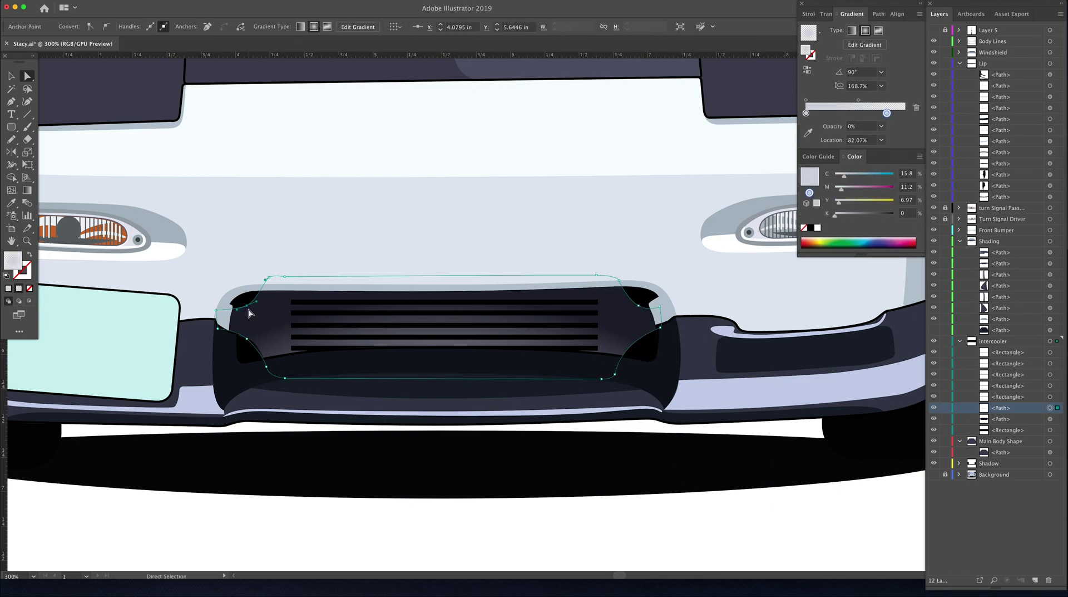
click(250, 310)
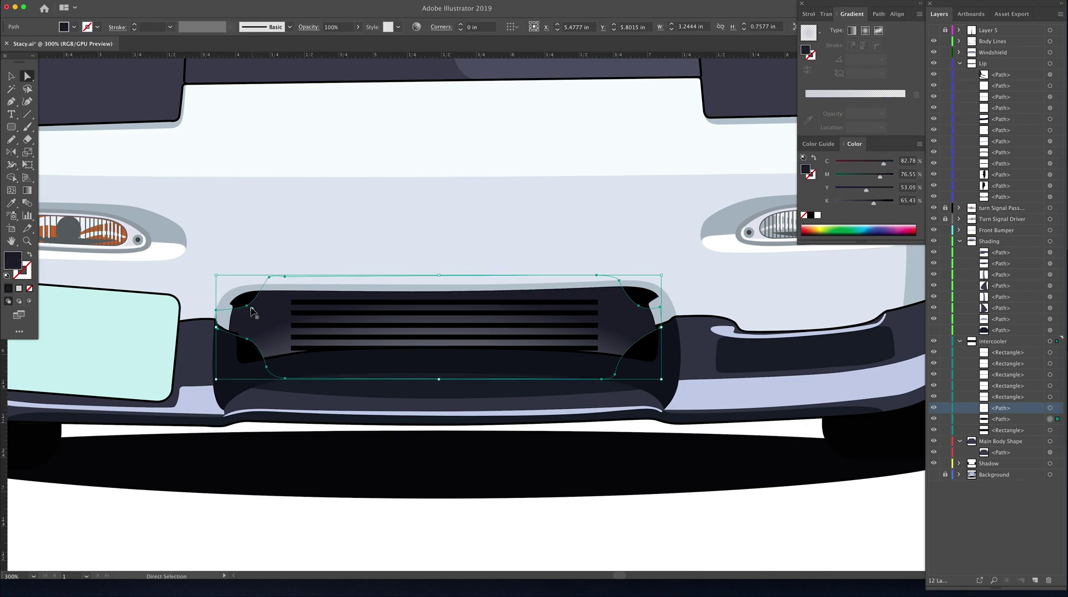
click(307, 265)
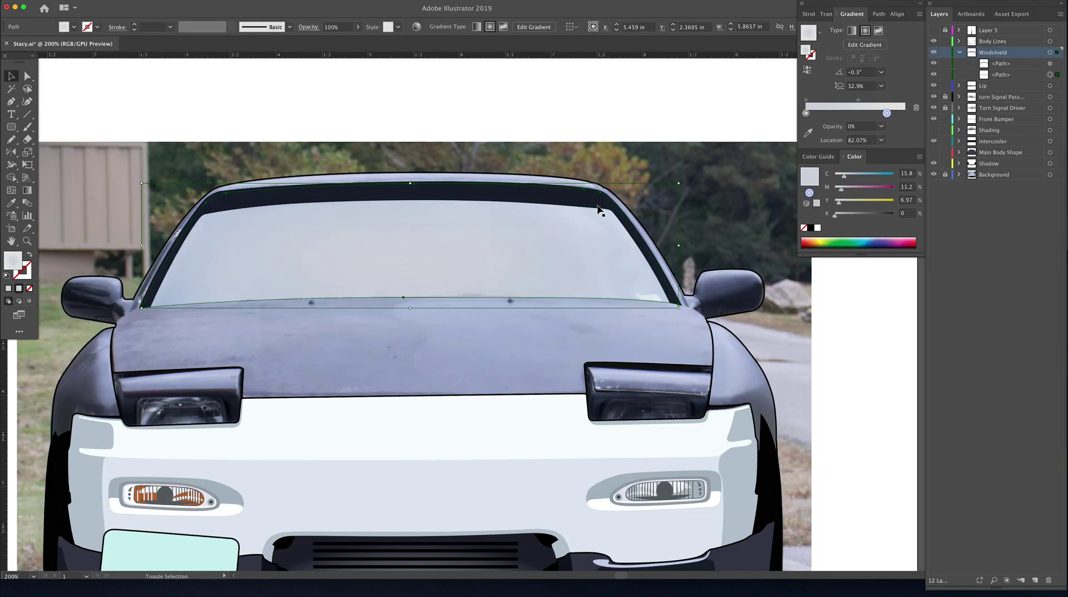
Step: Lower both windshield paths' opacity and give them a light gradient fill
shift+click(1057, 63)
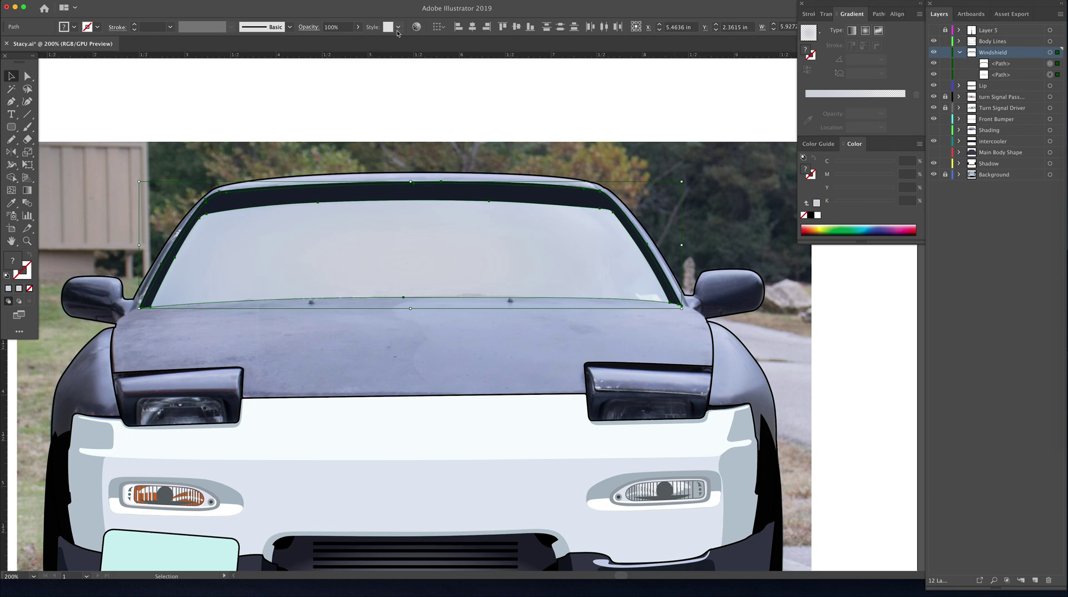
click(358, 28)
drag(359, 39, 330, 40)
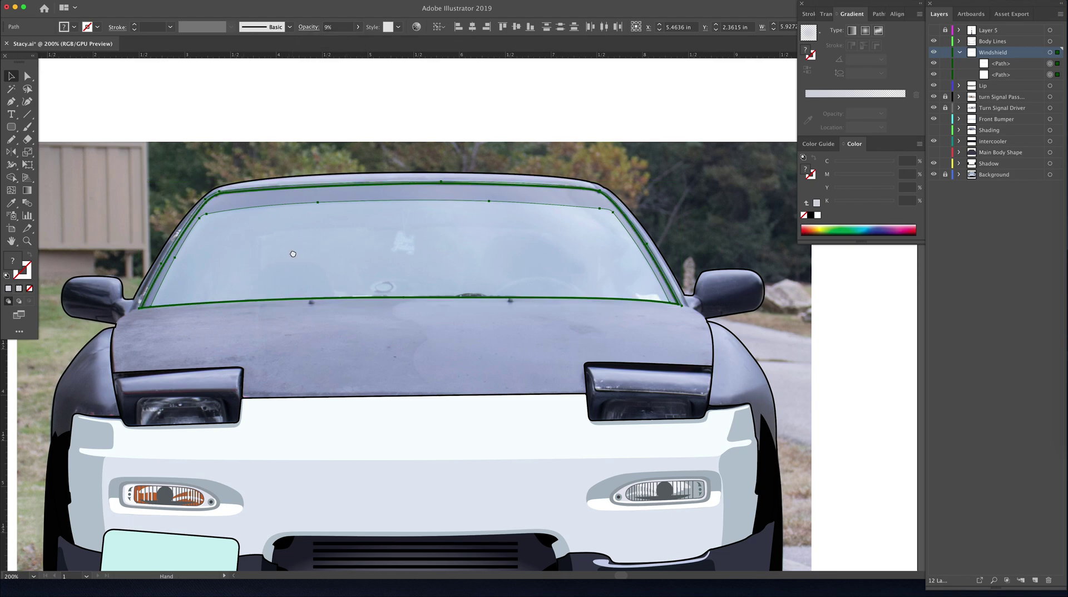
scroll(300, 265, up, 2)
key(g)
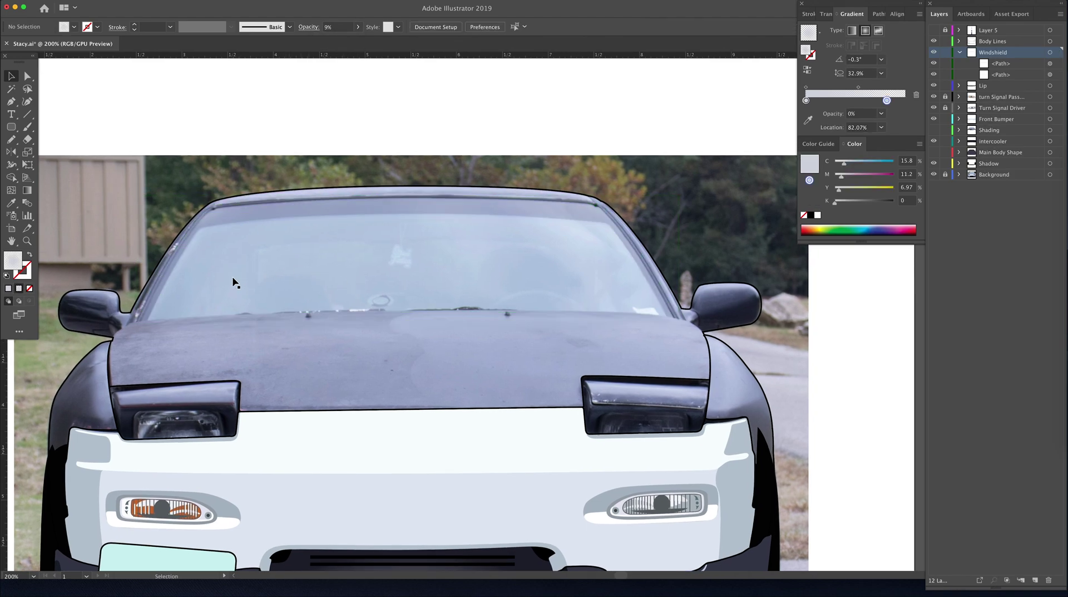
Step: Keep one windshield path selected and zoom in to frame the whole windshield
click(251, 278)
scroll(252, 278, up, 1)
scroll(239, 278, up, 1)
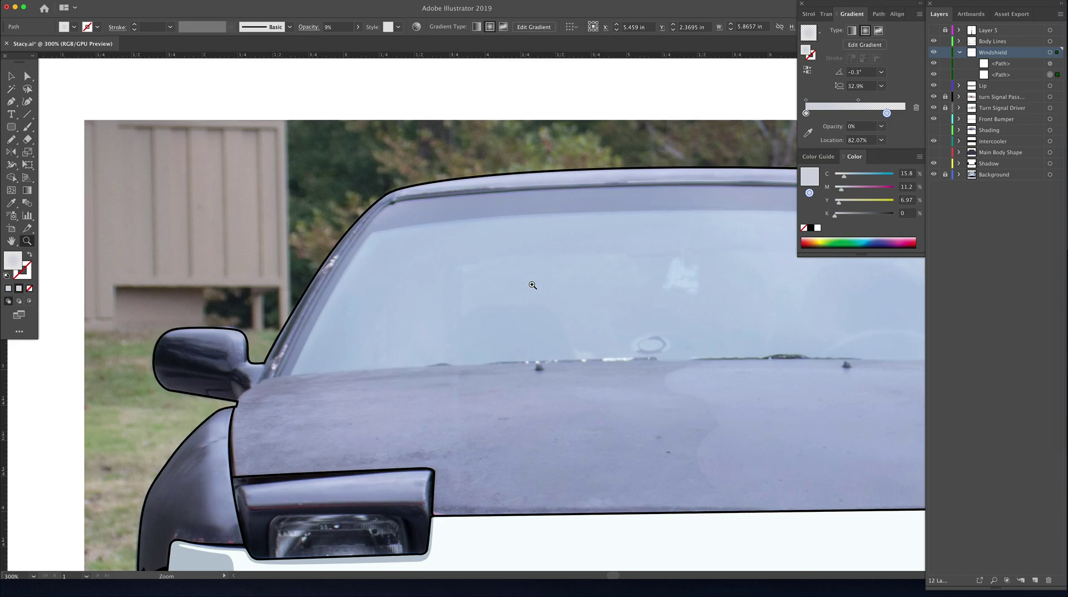
scroll(223, 277, up, 2)
drag(215, 277, 281, 276)
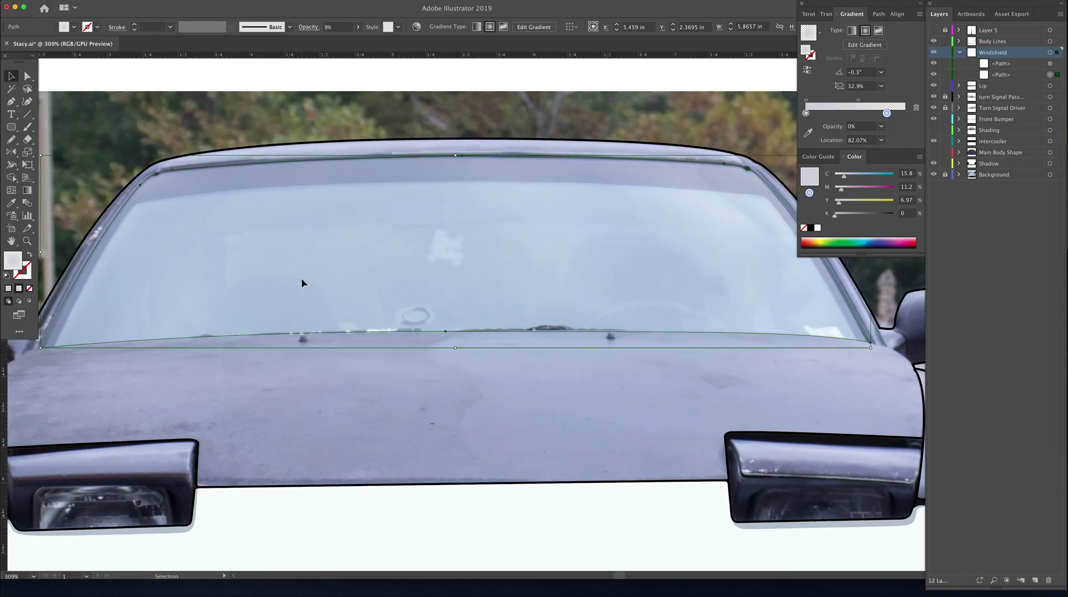
click(11, 101)
Step: Trace the seat outline from the windshield's left side, across its top and down the right
drag(224, 288, 227, 271)
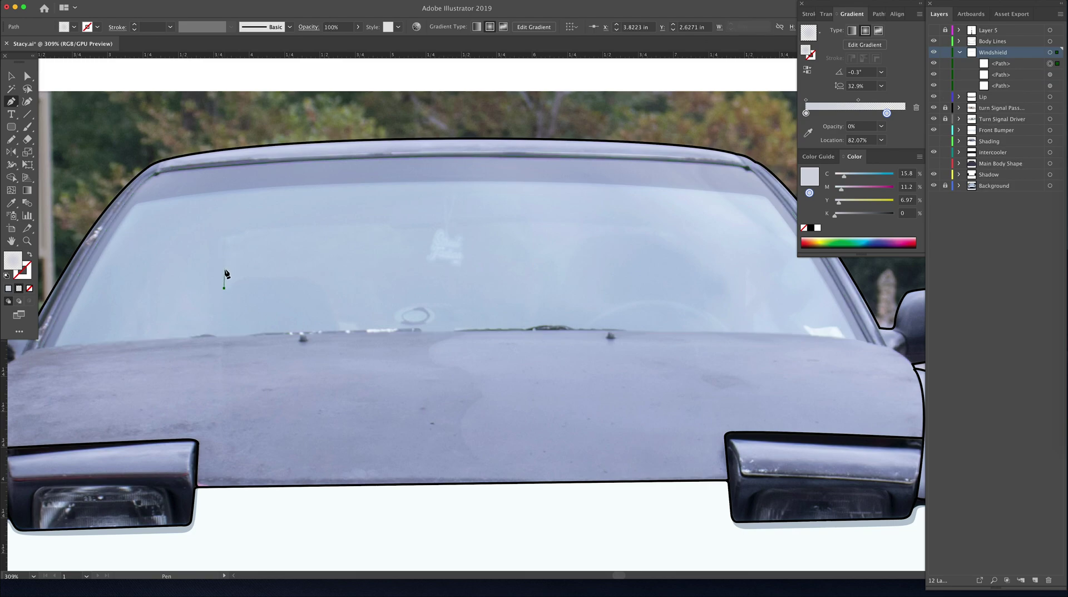
drag(226, 275, 222, 271)
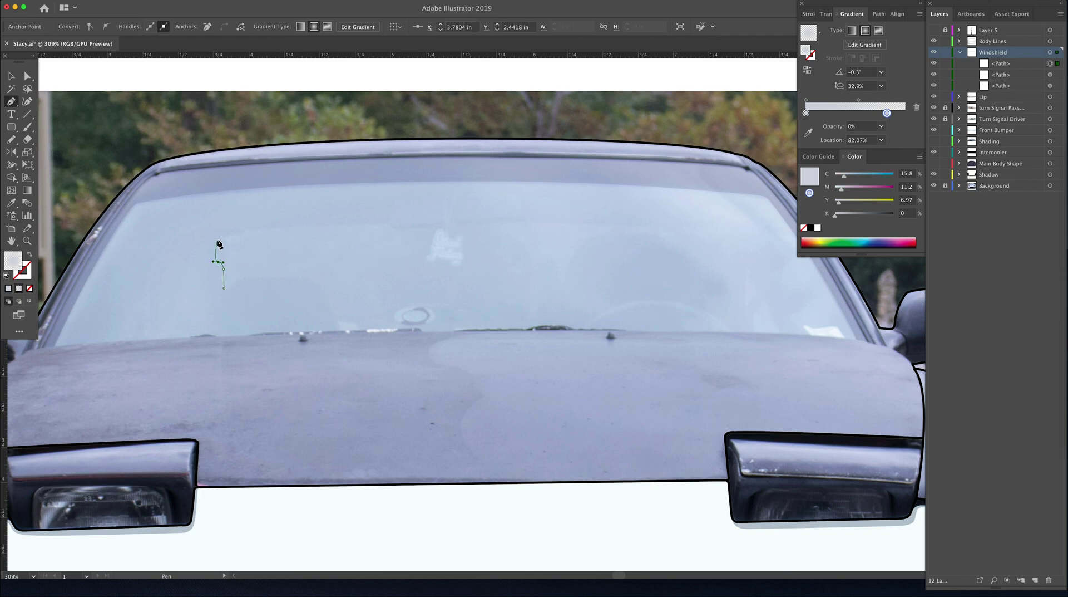
drag(216, 239, 235, 237)
ctrl+click(233, 236)
click(340, 217)
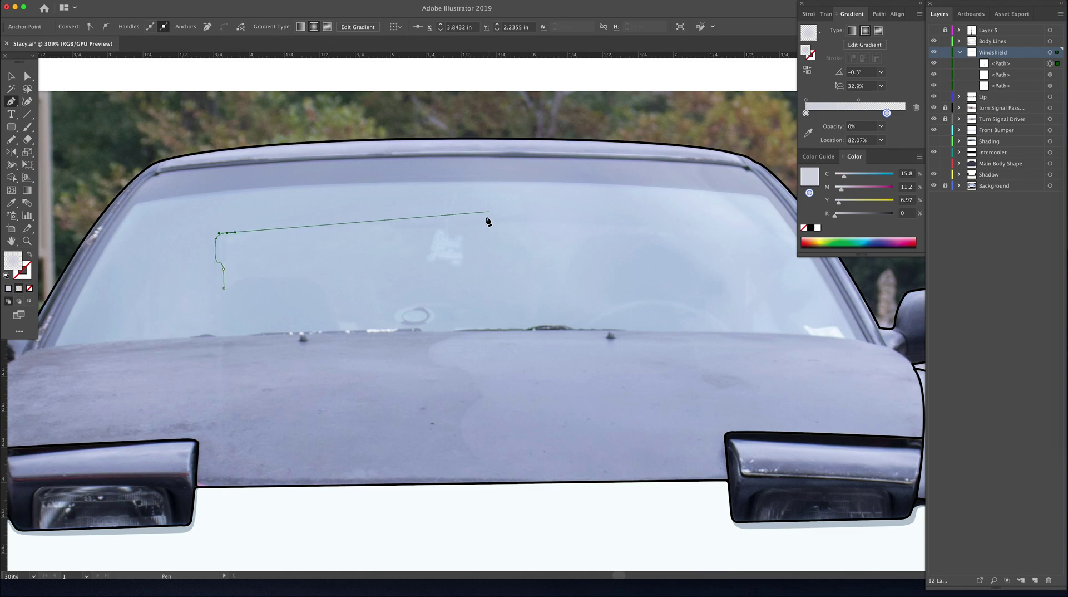
click(444, 218)
click(548, 220)
scroll(548, 220, right, 5)
drag(576, 235, 582, 247)
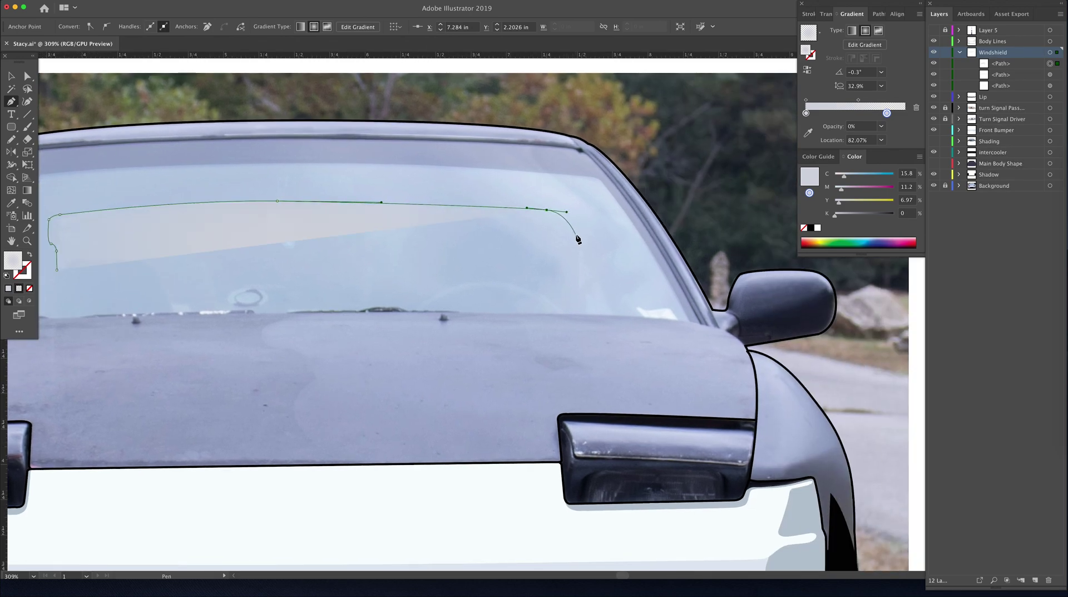
click(611, 313)
click(56, 269)
key(ctrl+z)
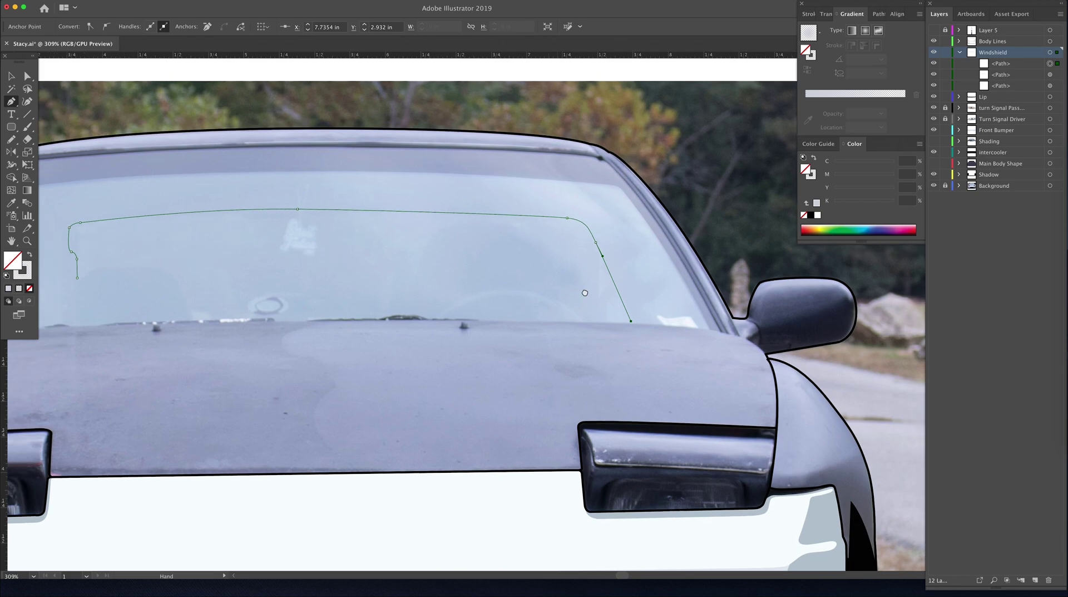
scroll(462, 312, left, 2)
scroll(462, 311, up, 1)
Step: Complete the seat outline around the right seat, the dashboard base and the left seat shoulder
click(647, 331)
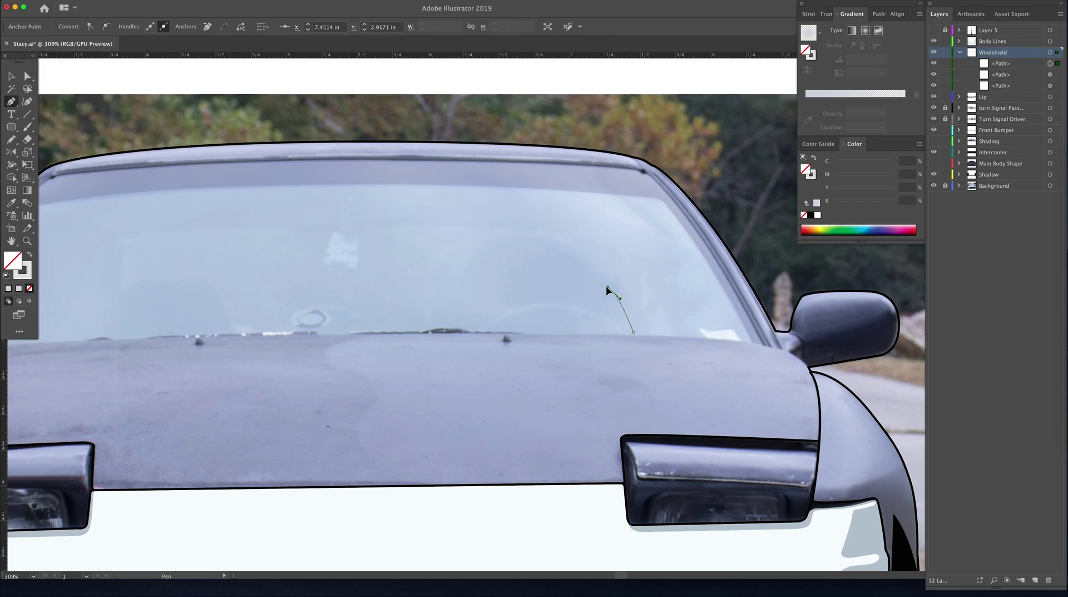
click(615, 293)
click(585, 256)
drag(554, 240, 538, 240)
drag(451, 288, 451, 295)
click(452, 328)
click(237, 332)
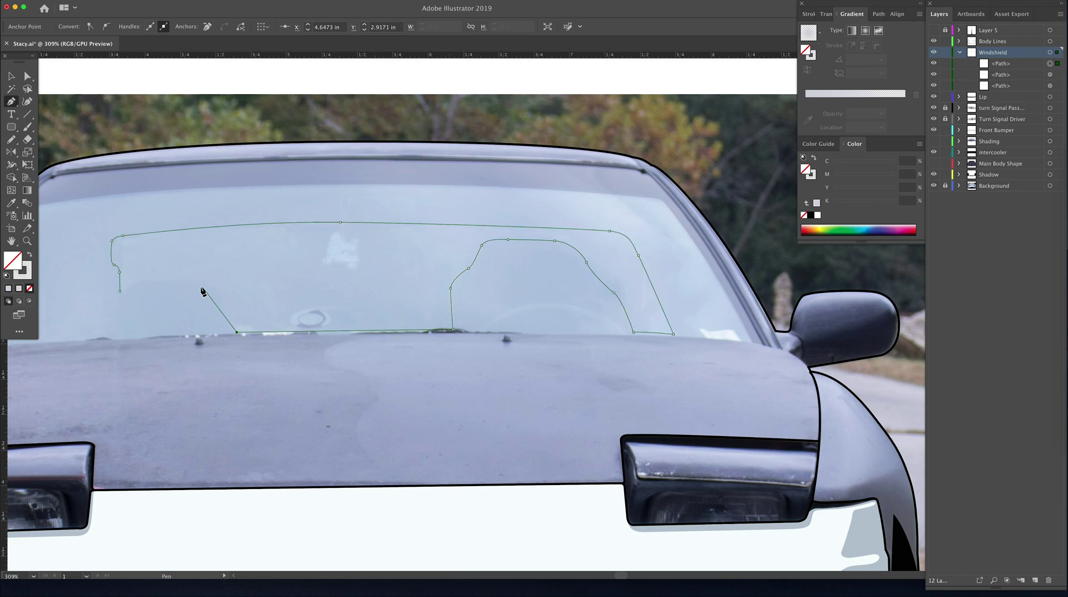
mouse_move(186, 279)
mouse_down()
mouse_move(148, 281)
mouse_move(177, 284)
mouse_up()
key(ctrl+z)
click(223, 302)
click(142, 286)
key(v)
scroll(699, 274, right, 1)
key(ctrl+0)
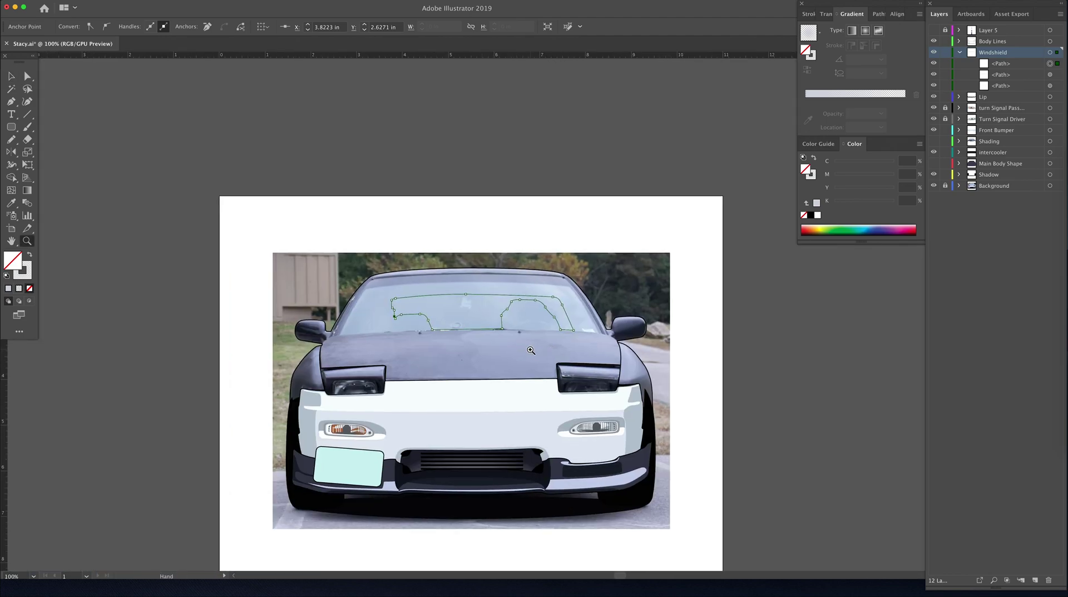
key(z)
click(403, 317)
drag(403, 317, 602, 327)
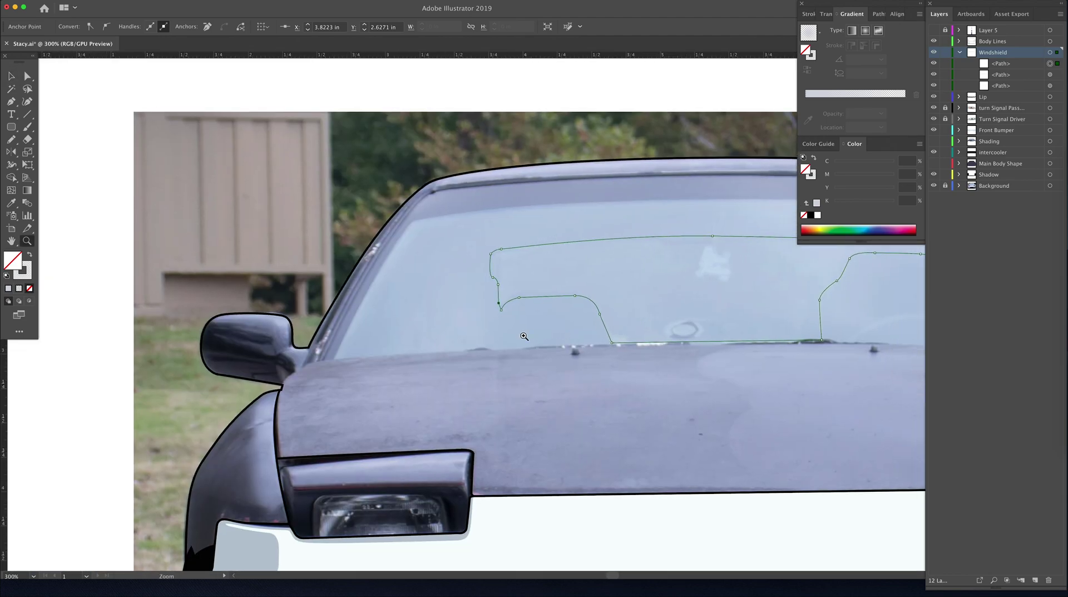
Step: Draw a small closed triangle beside the left windshield pillar with the Pen tool
key(p)
click(426, 293)
click(428, 348)
click(394, 350)
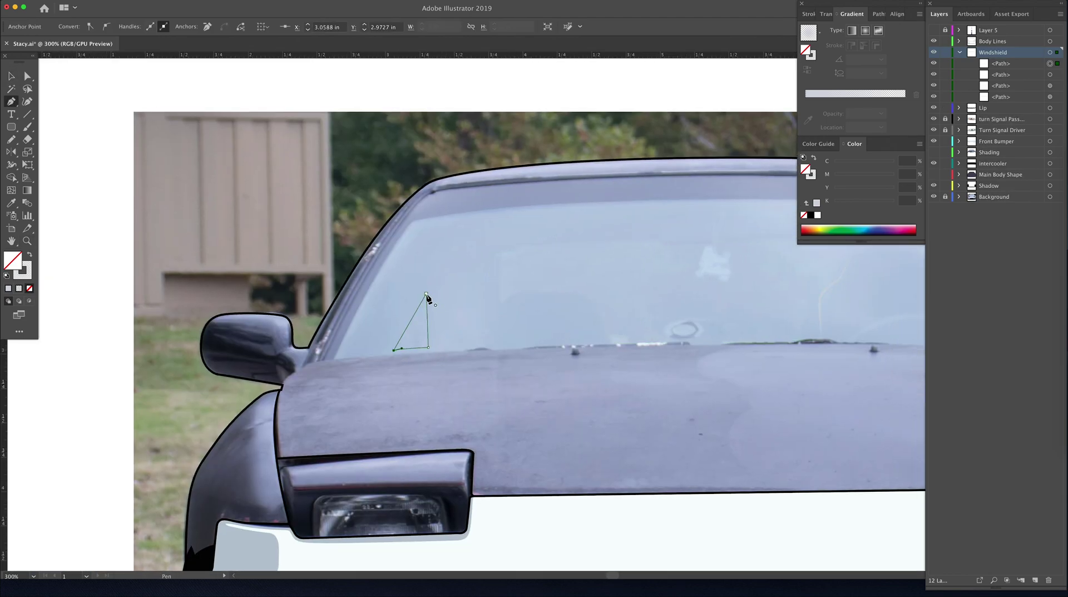
click(426, 293)
Step: Divide the windshield along the seat outline and triangle using Pathfinder
key(v)
scroll(551, 310, right, 5)
click(1057, 74)
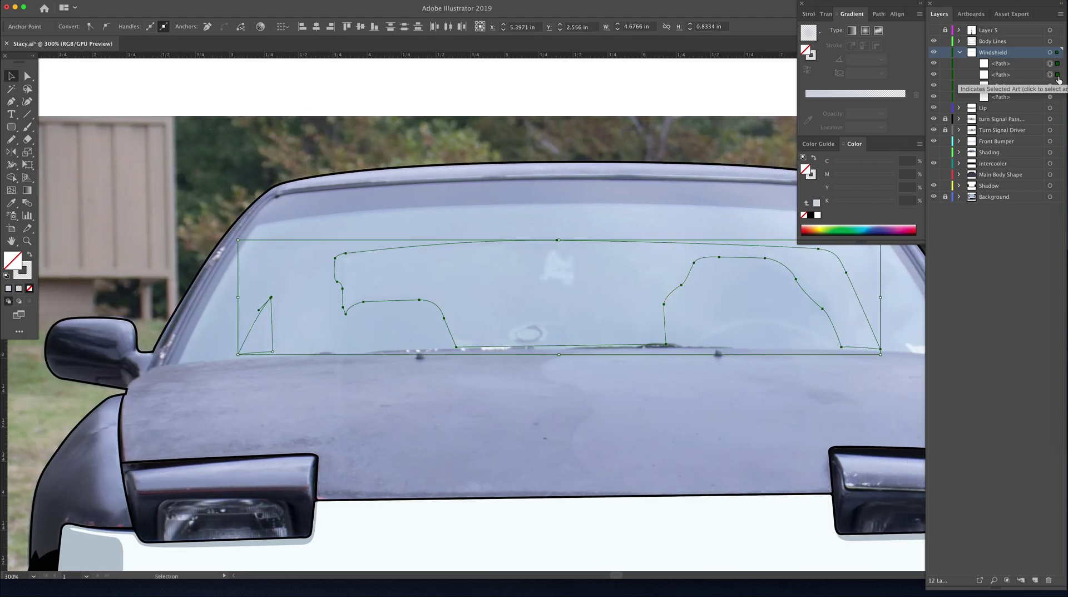
click(1058, 85)
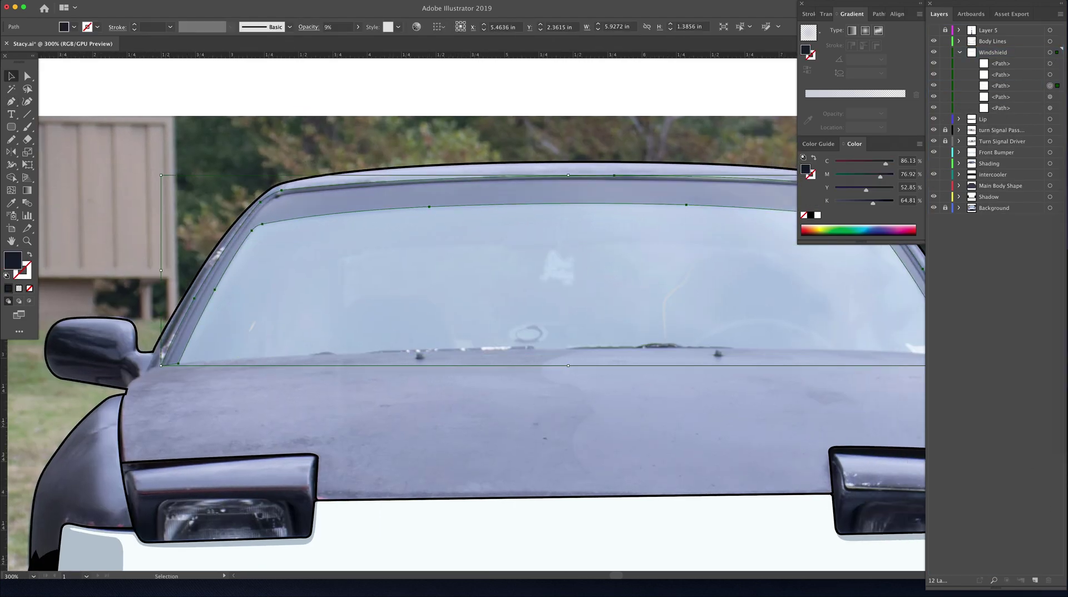
shift+click(1057, 74)
click(876, 18)
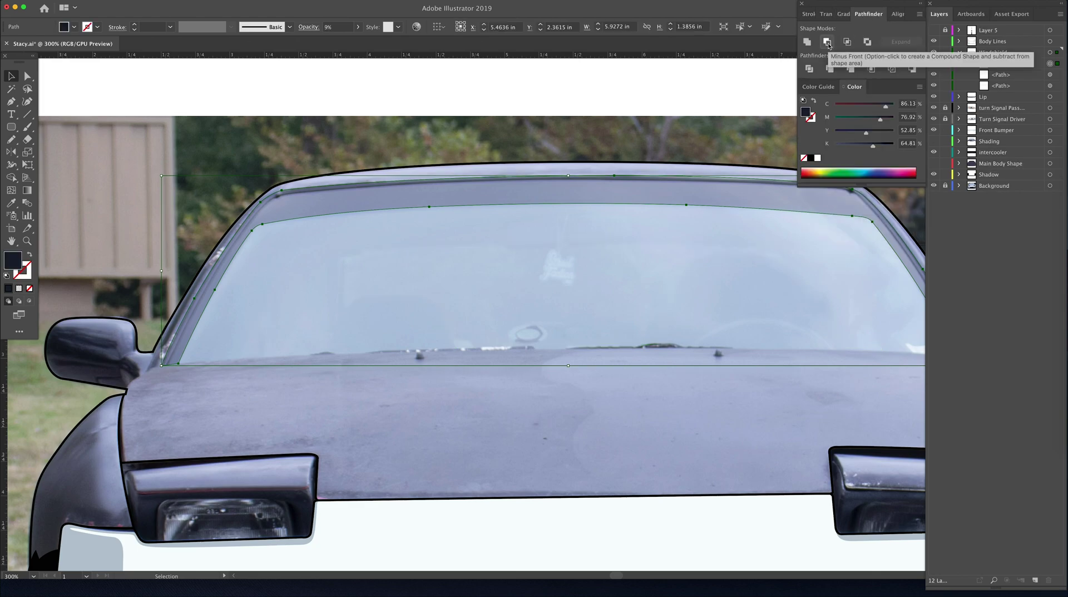
click(810, 69)
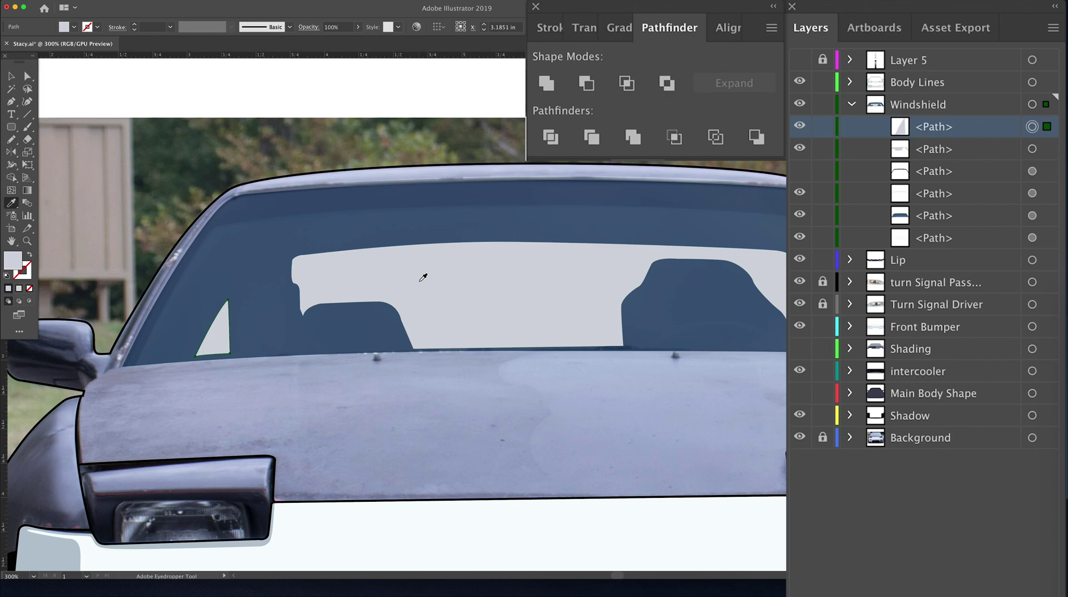
Step: Unite the light cabin shape and the small triangle into one piece with Pathfinder
scroll(423, 277, down, 1)
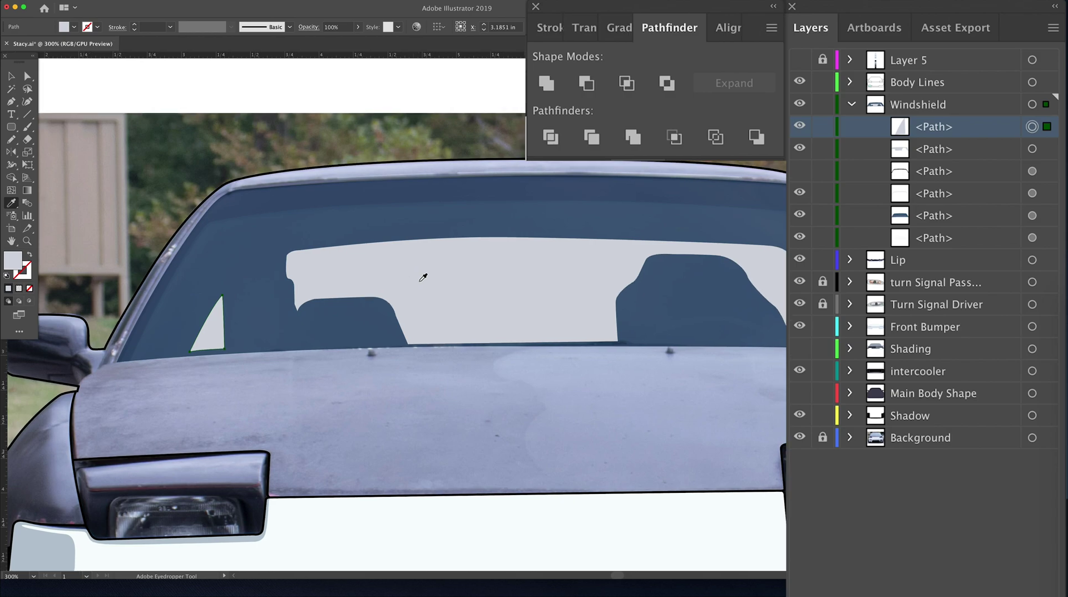
key(v)
shift+click(466, 230)
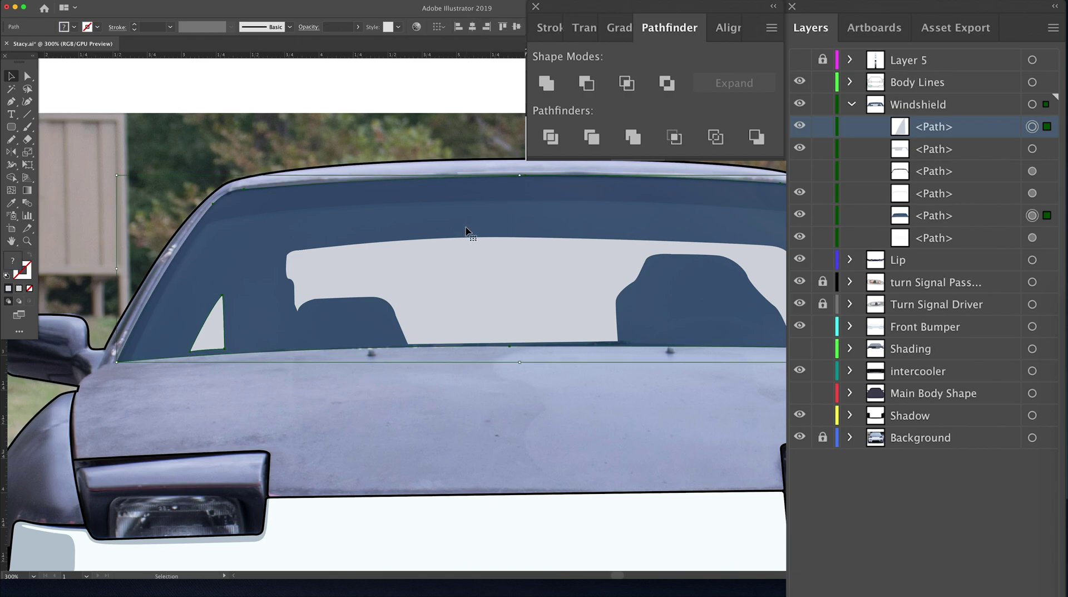
click(746, 251)
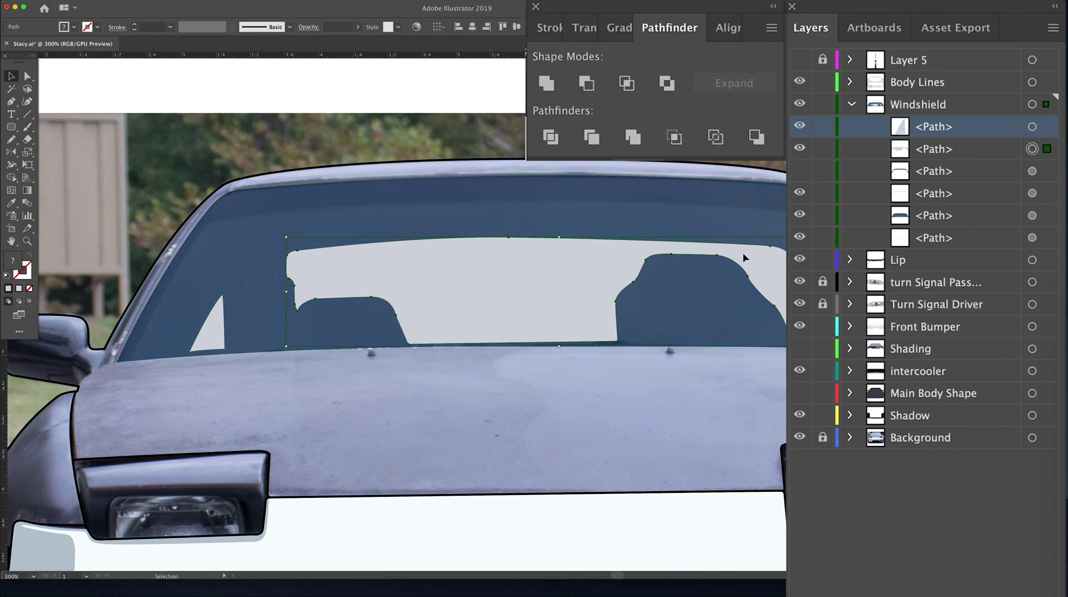
shift+click(218, 342)
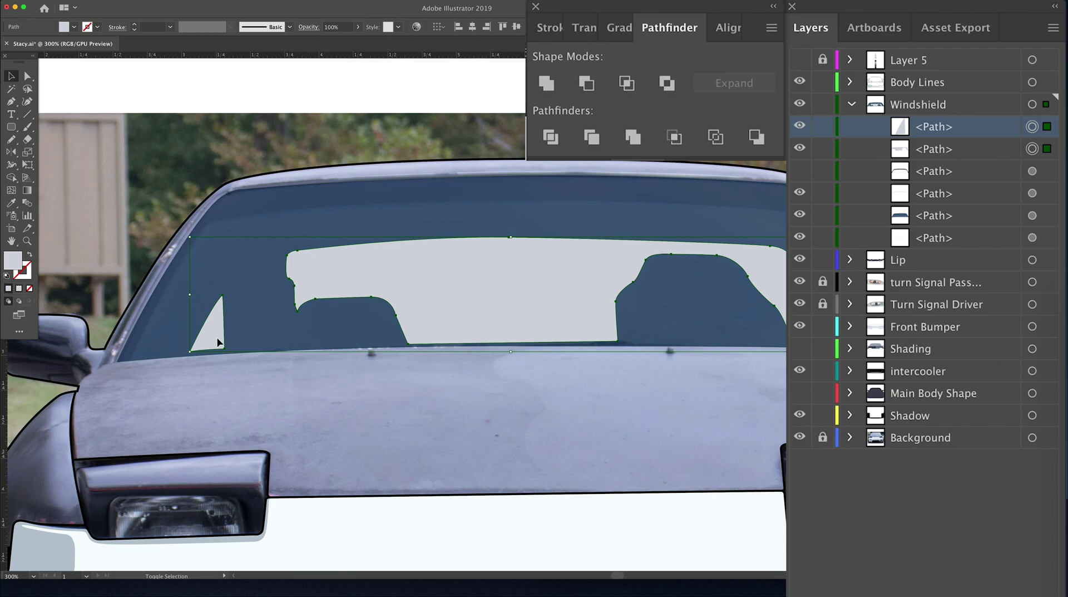
click(551, 92)
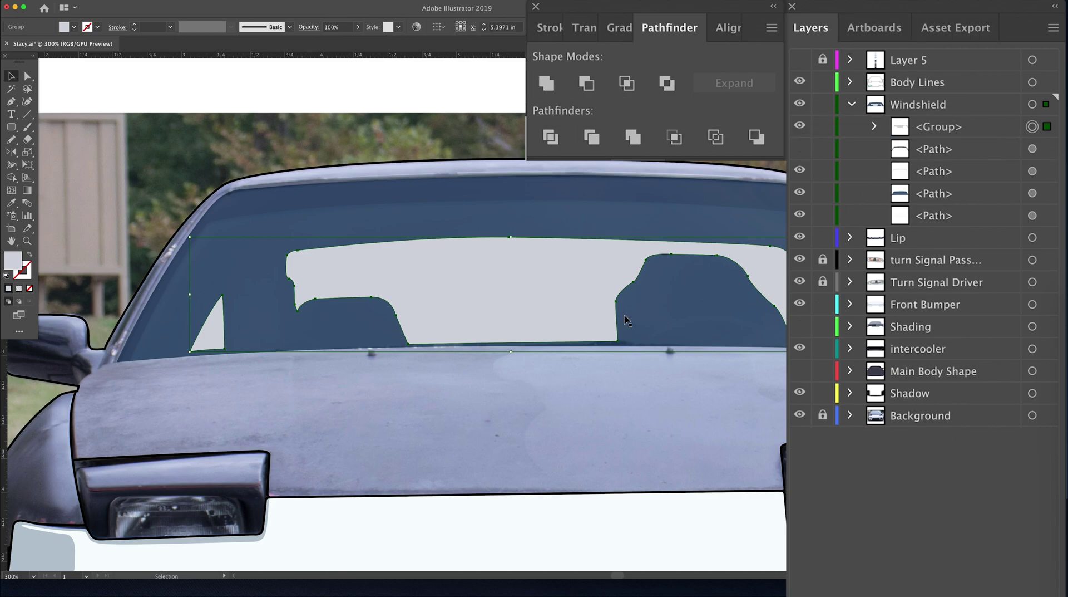
Step: Move the dark windshield tint below the merged group in Layers and hide it
click(800, 194)
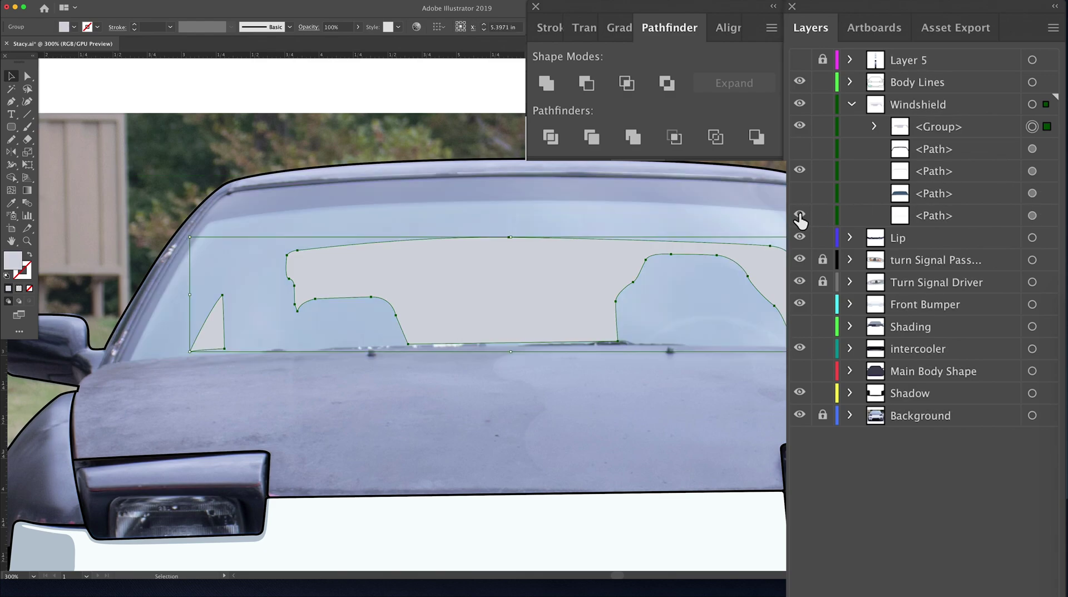
click(800, 193)
drag(900, 200, 971, 141)
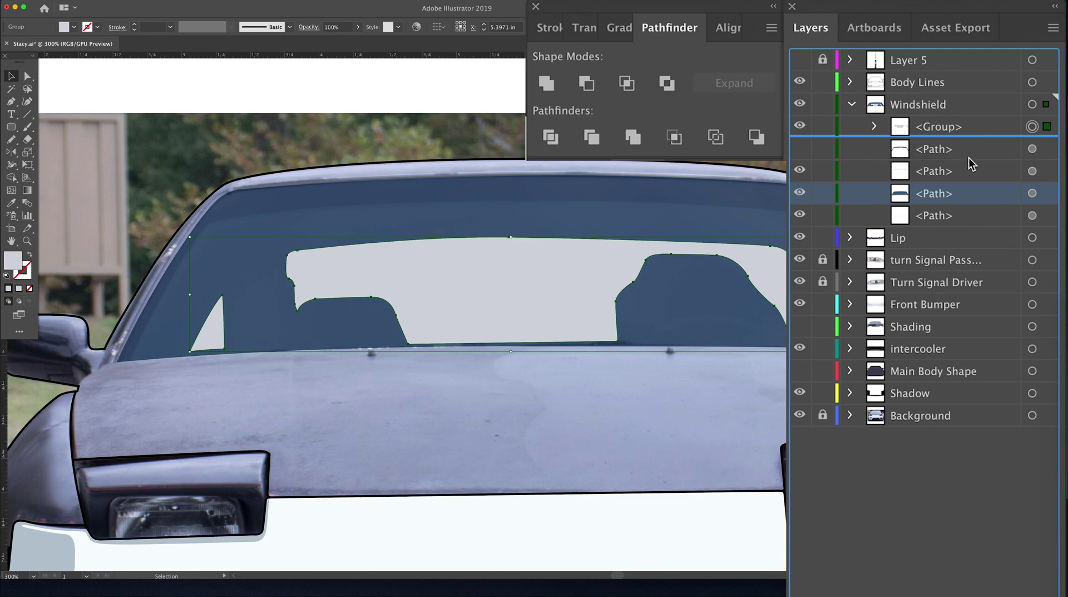
click(1033, 215)
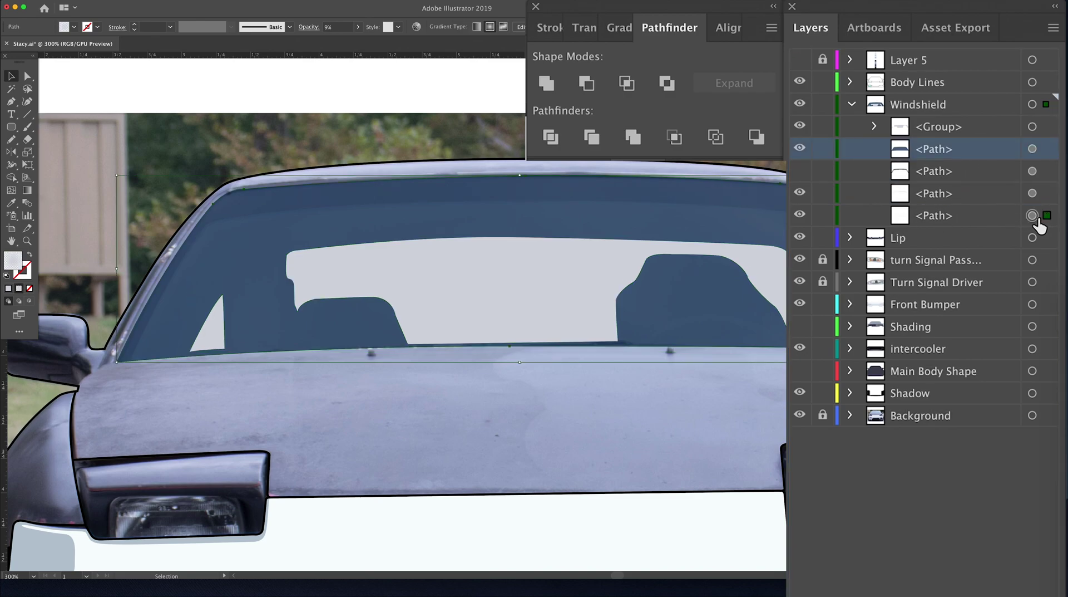
click(801, 148)
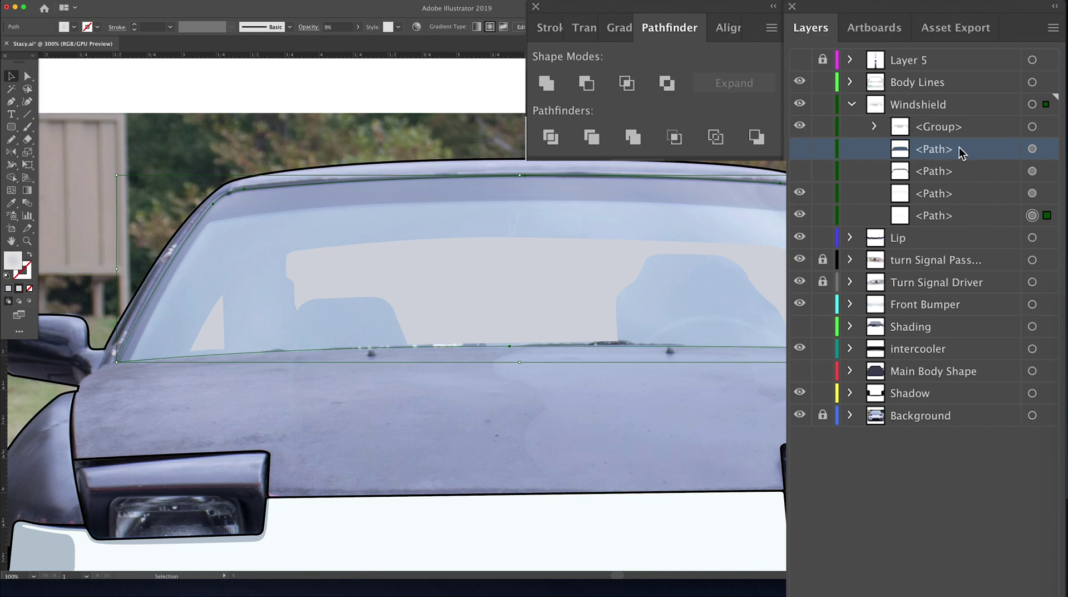
click(1045, 155)
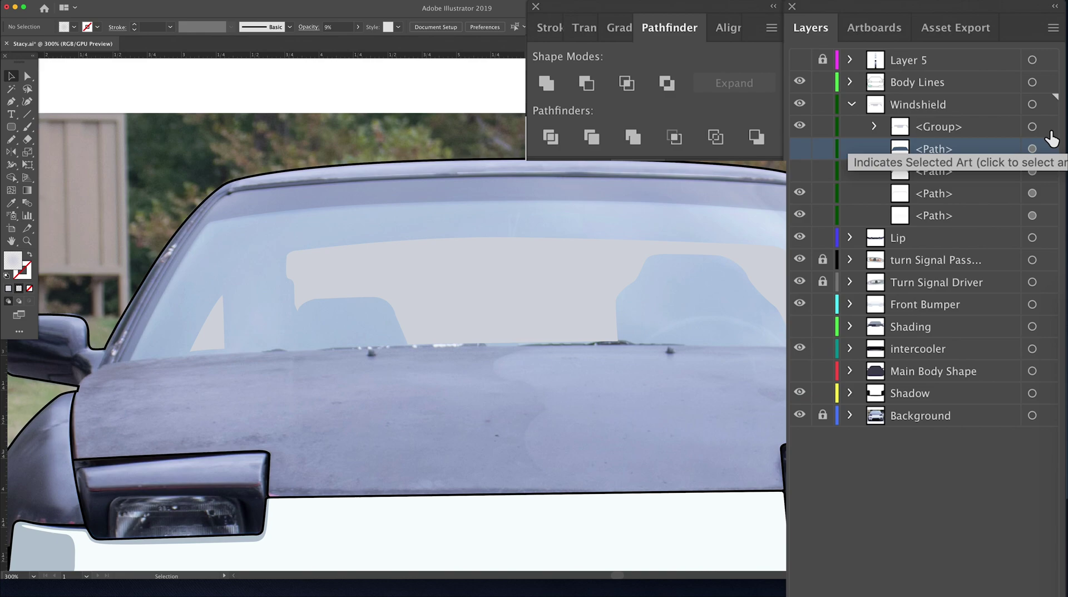
click(1045, 149)
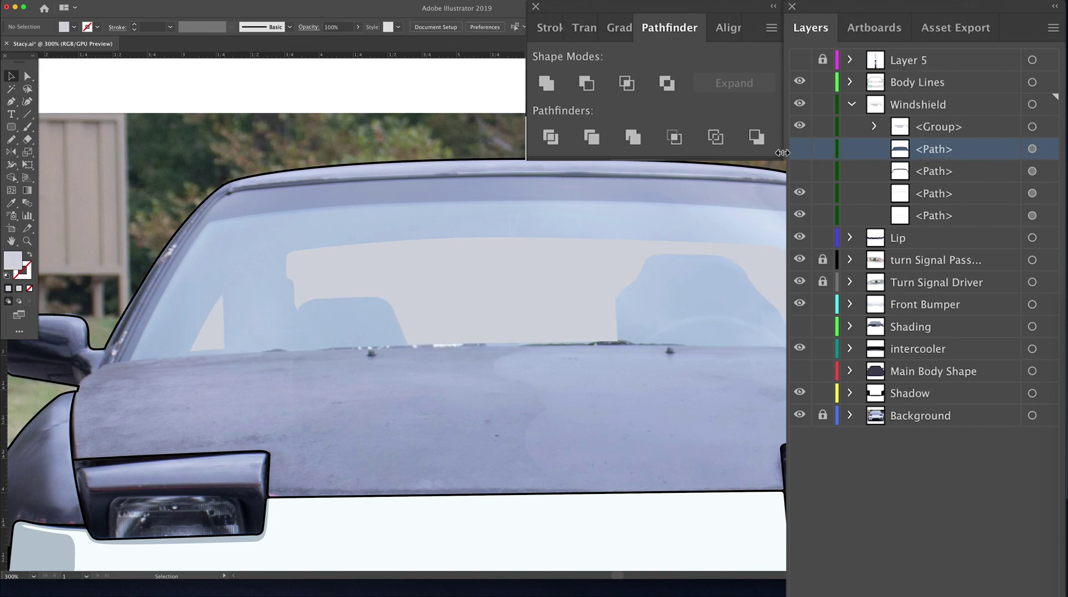
Step: Show the windshield tint again and cut the cabin shapes out of it with Pathfinder
click(800, 148)
click(1047, 148)
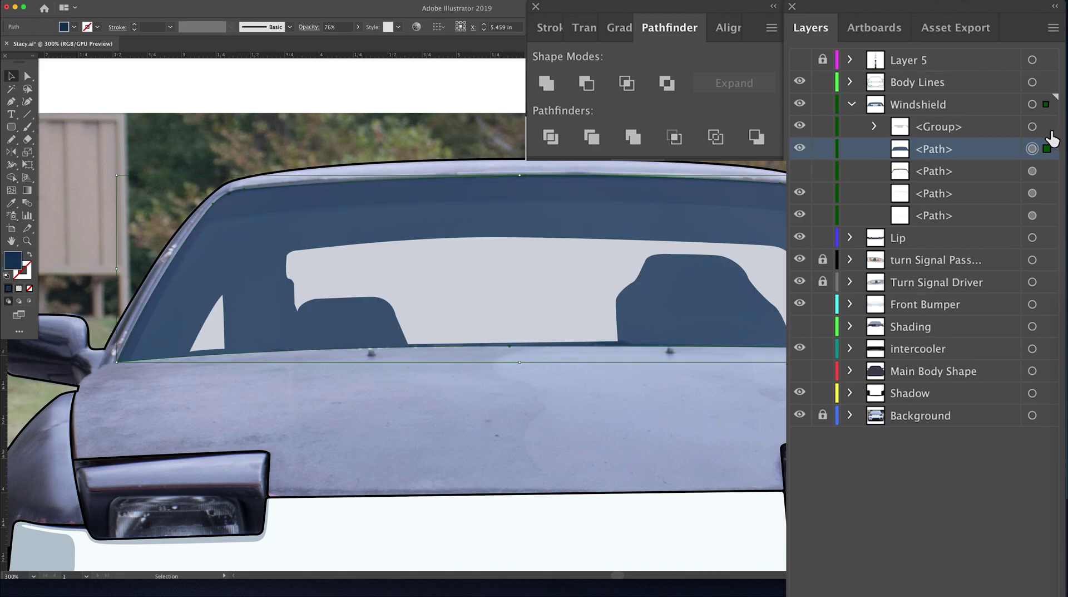
shift+click(1047, 126)
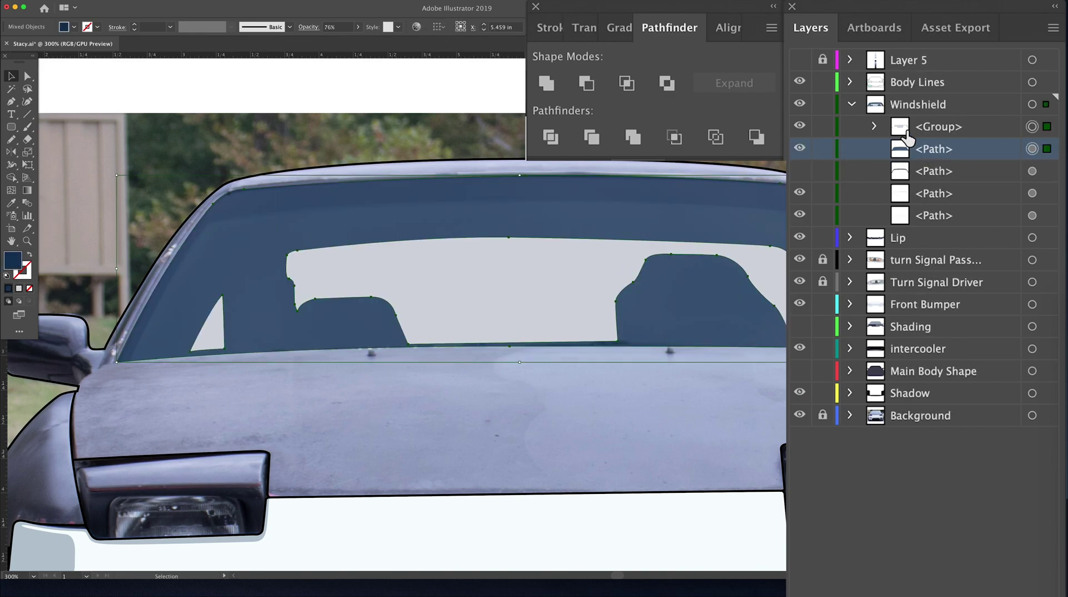
click(666, 84)
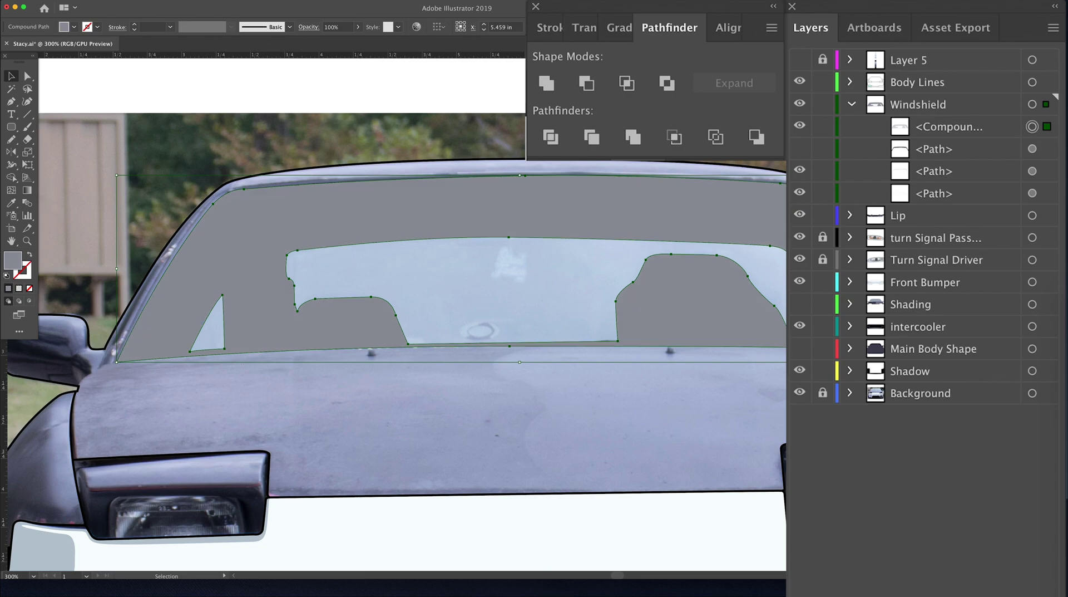
Step: Restack the windshield's dark top band path above the grey glass fill in Layers
click(800, 149)
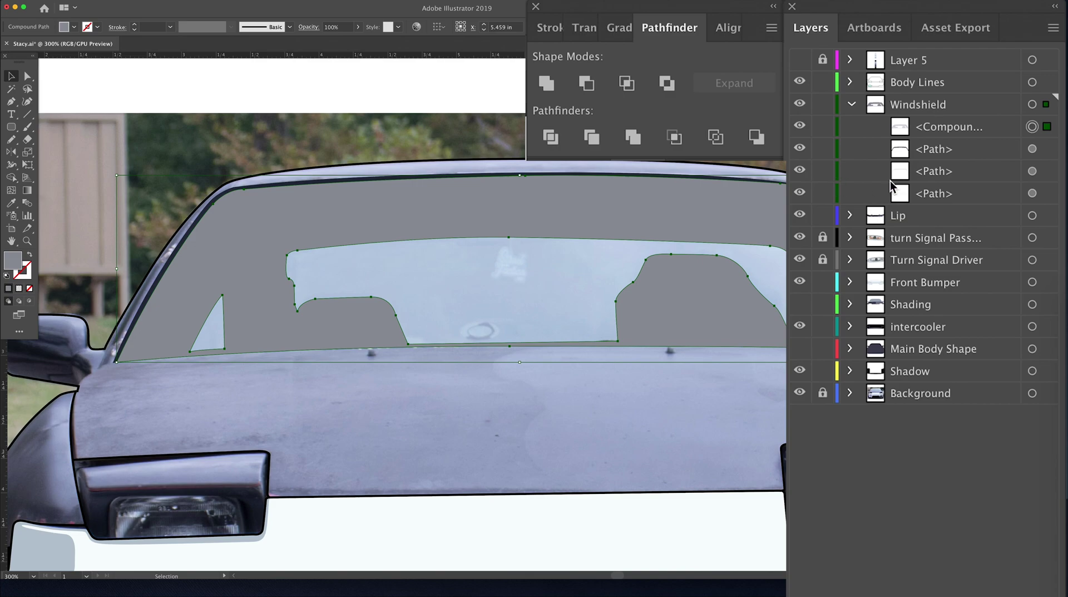
click(941, 151)
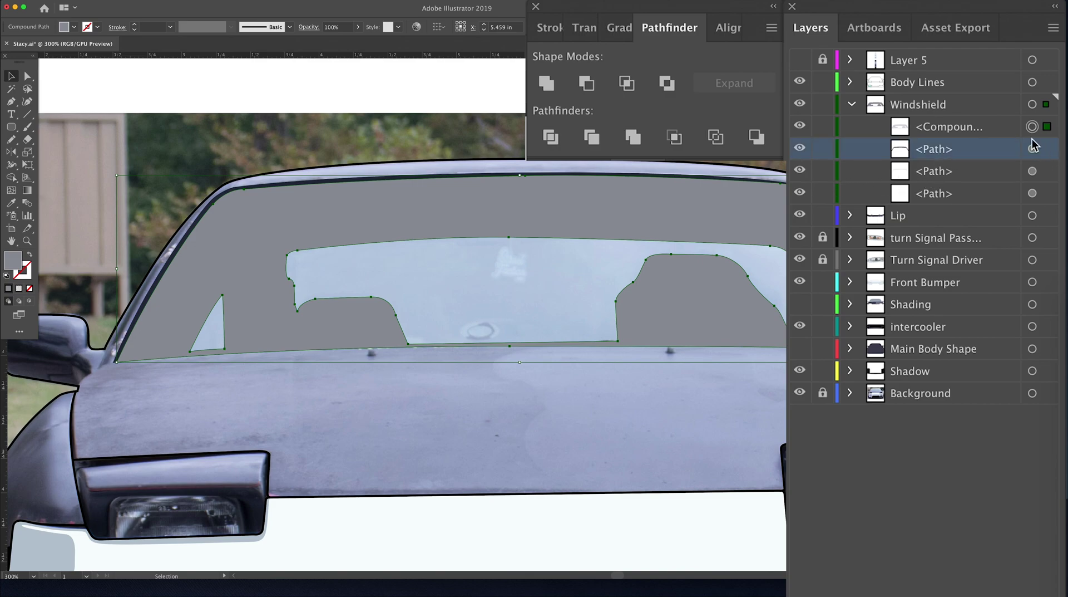
drag(963, 128, 946, 162)
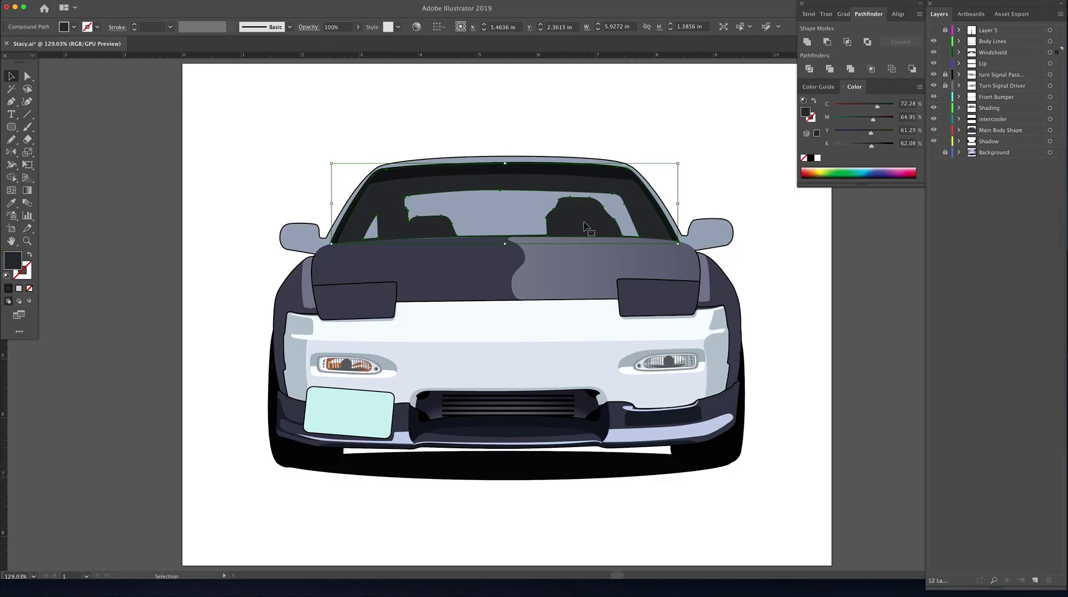
Step: Fill the windshield interior with the roof's light blue via Eyedropper, darkened to 20% black
click(591, 219)
click(595, 217)
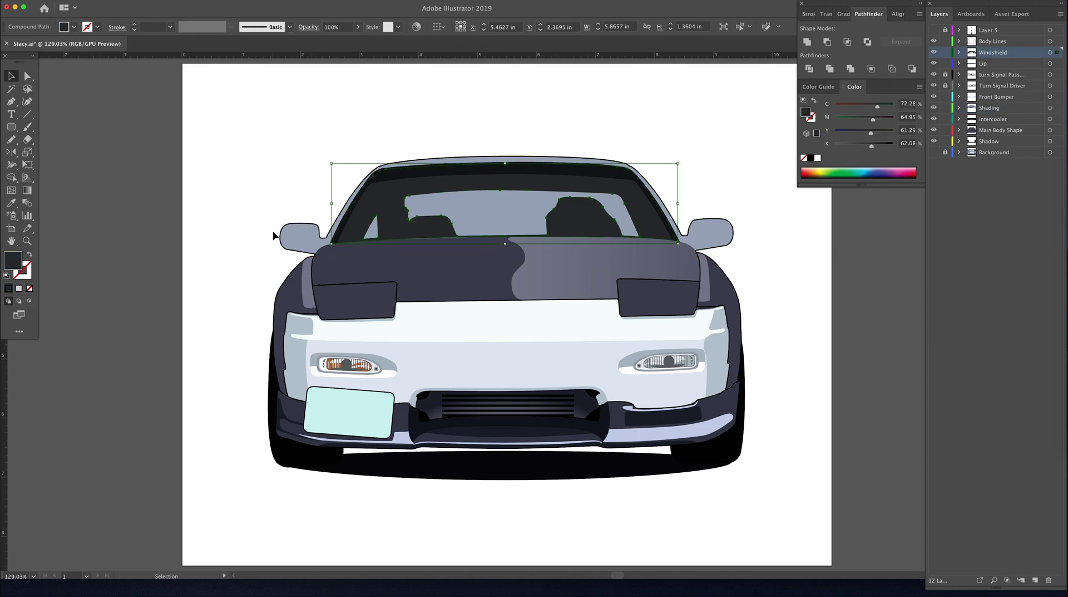
key(i)
click(482, 206)
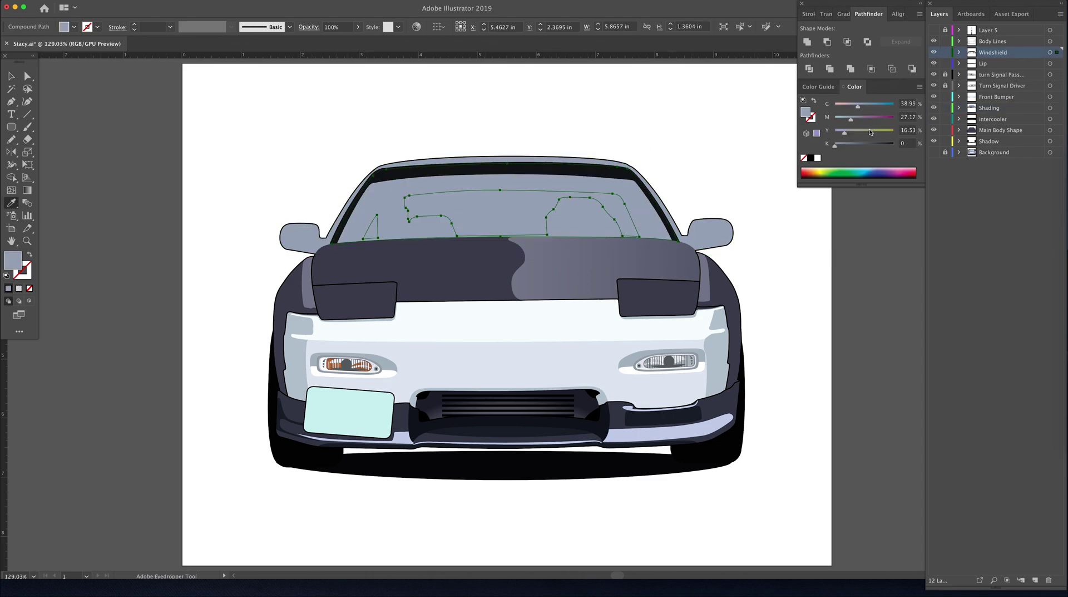
click(842, 146)
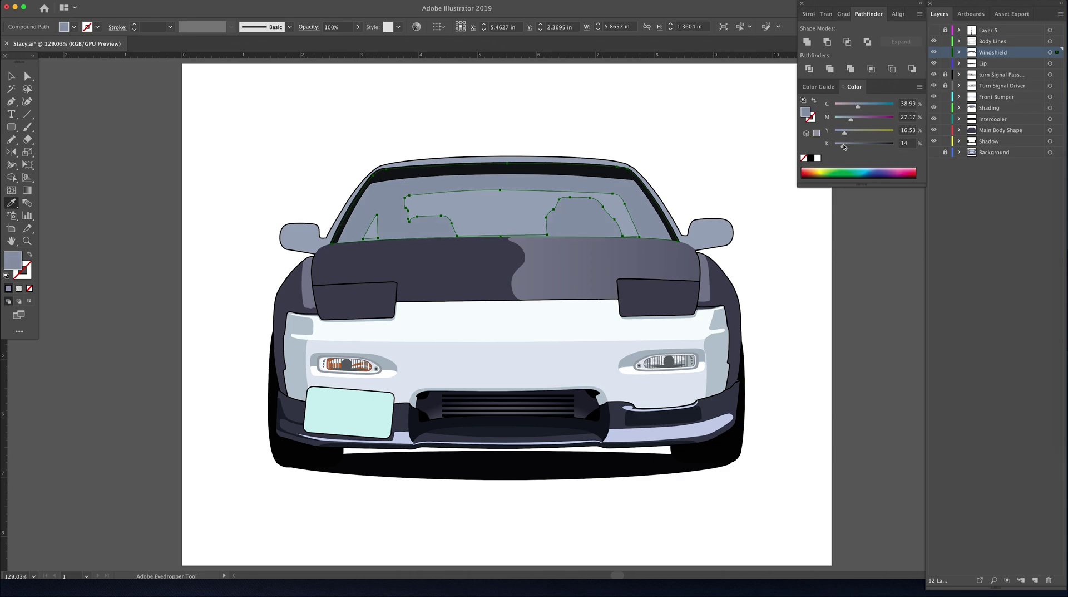
drag(844, 146, 847, 146)
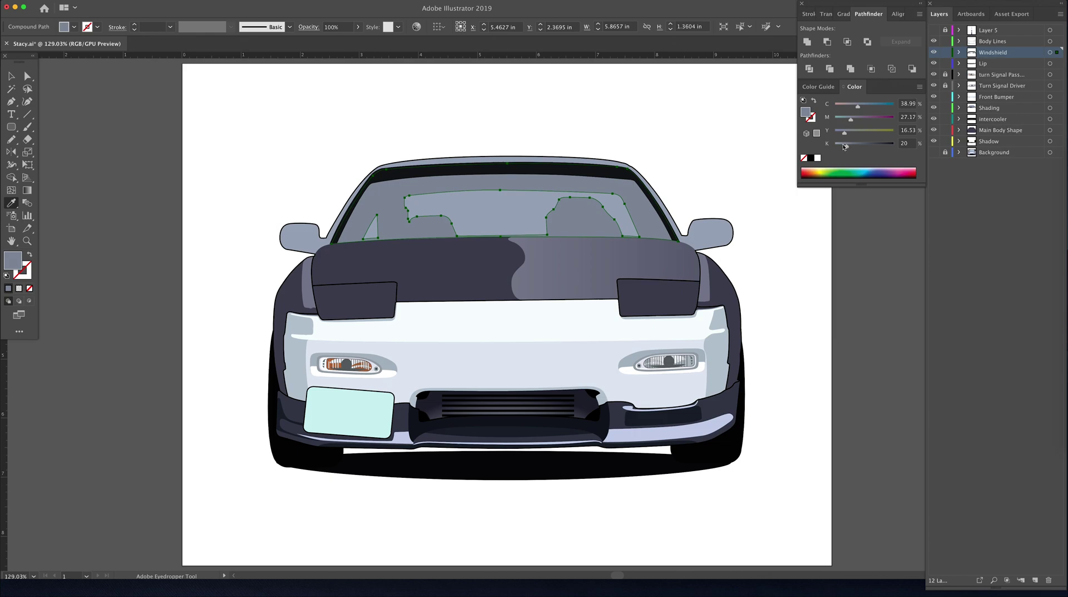
key(v)
click(693, 157)
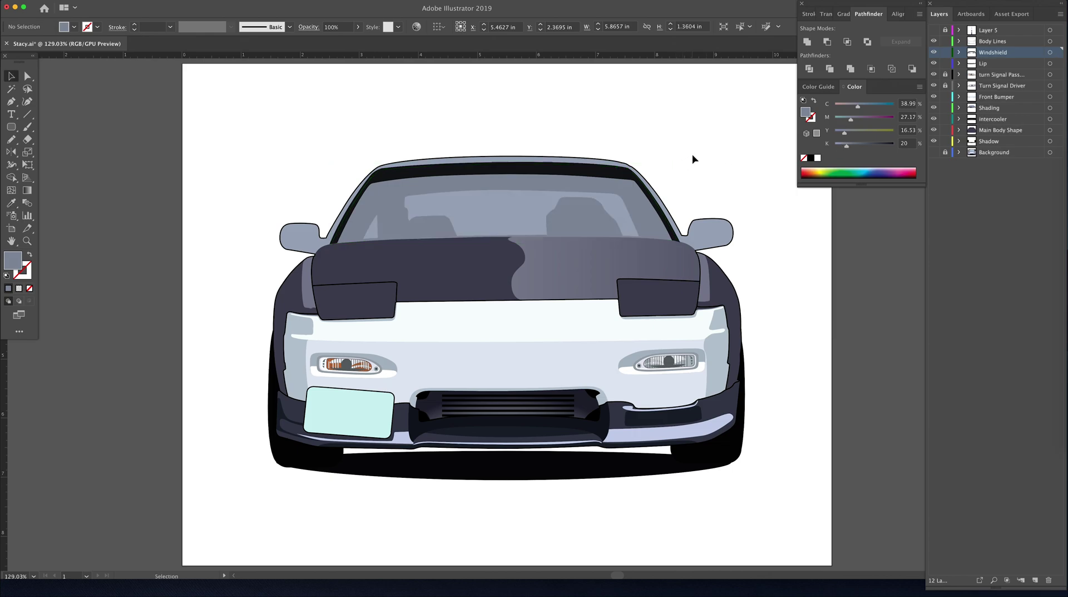
key(z)
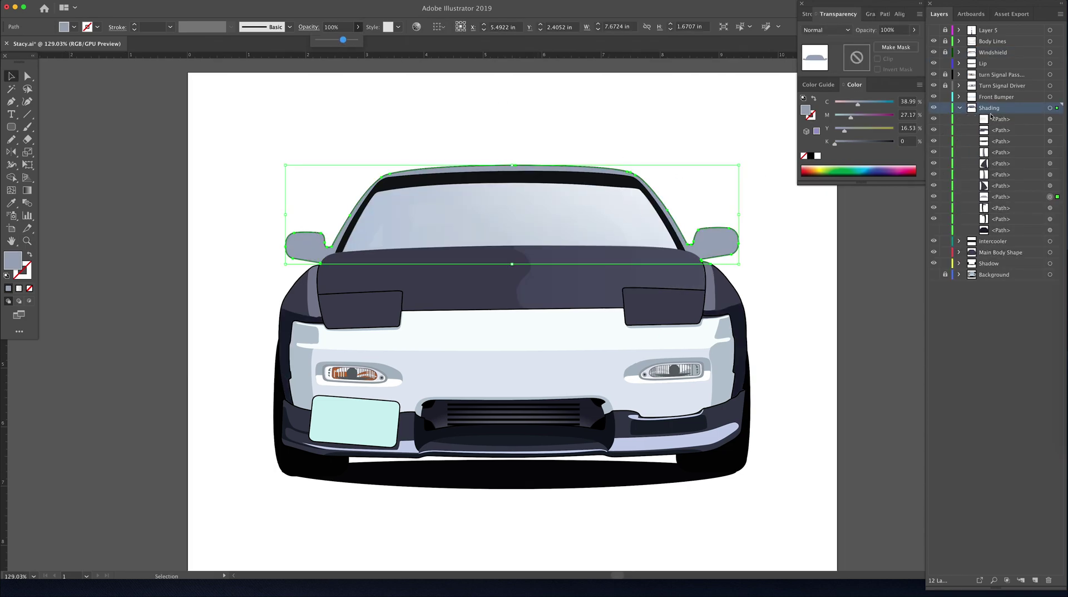
Step: Target the windshield's seat-cutout compound shape in Layers and darken its fill to 16% black
click(1050, 130)
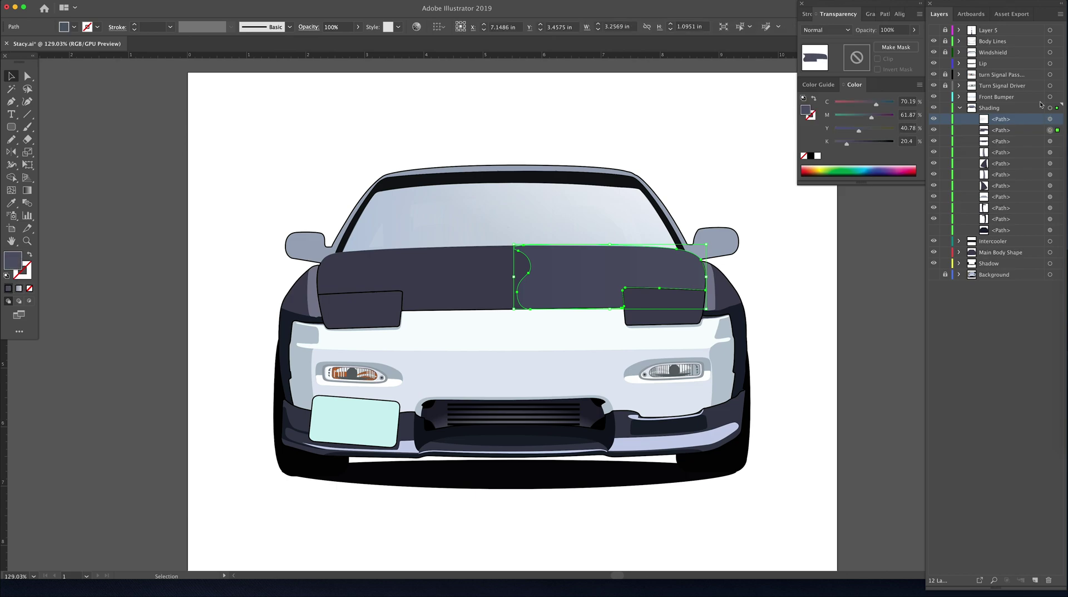
click(960, 107)
click(1050, 53)
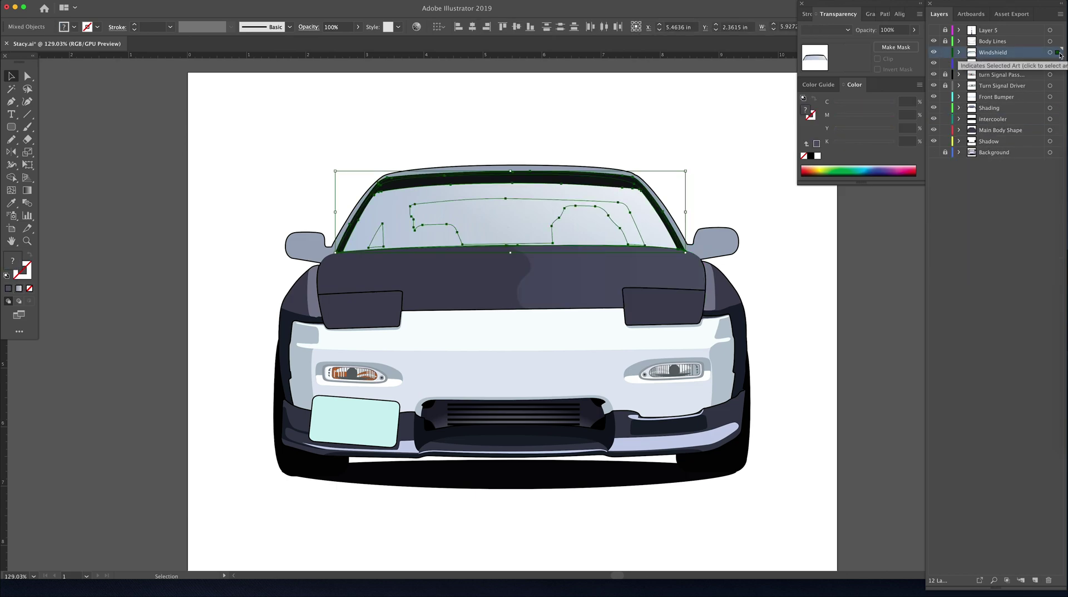
click(960, 52)
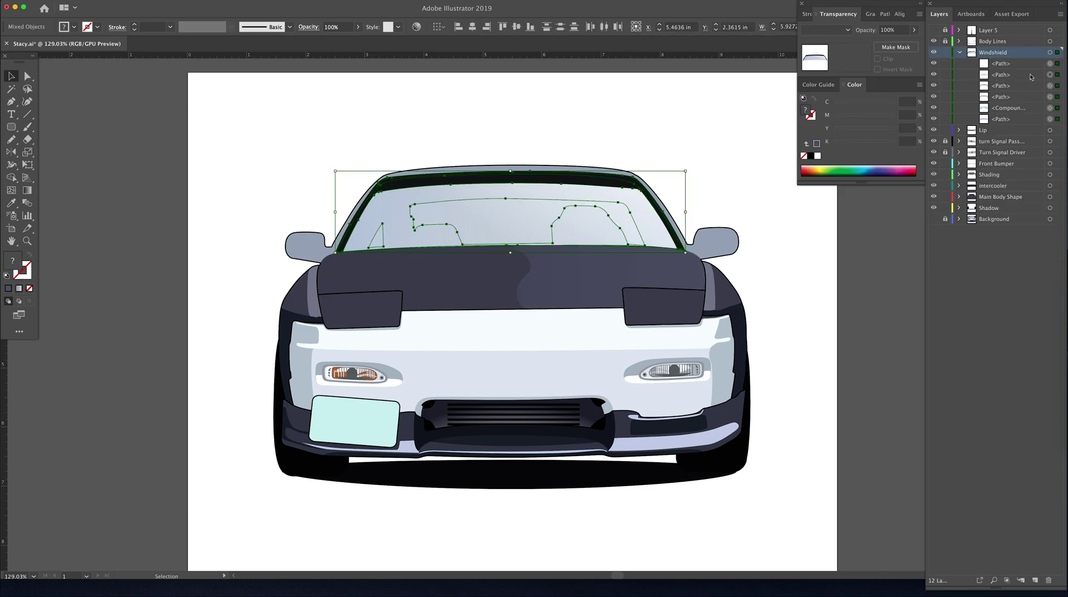
click(1050, 107)
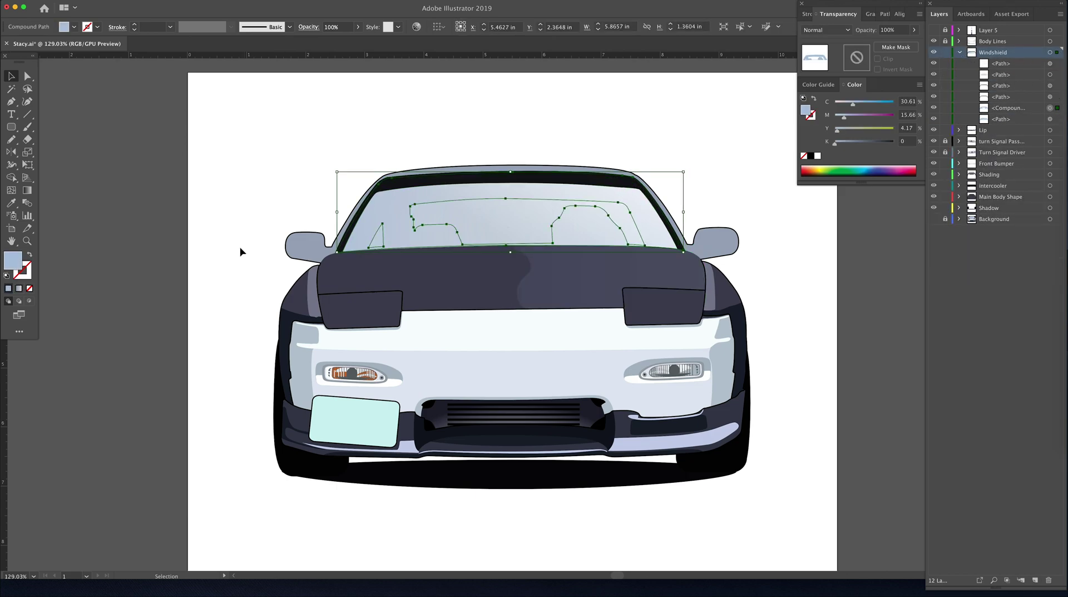
click(841, 143)
drag(840, 143, 845, 144)
click(753, 158)
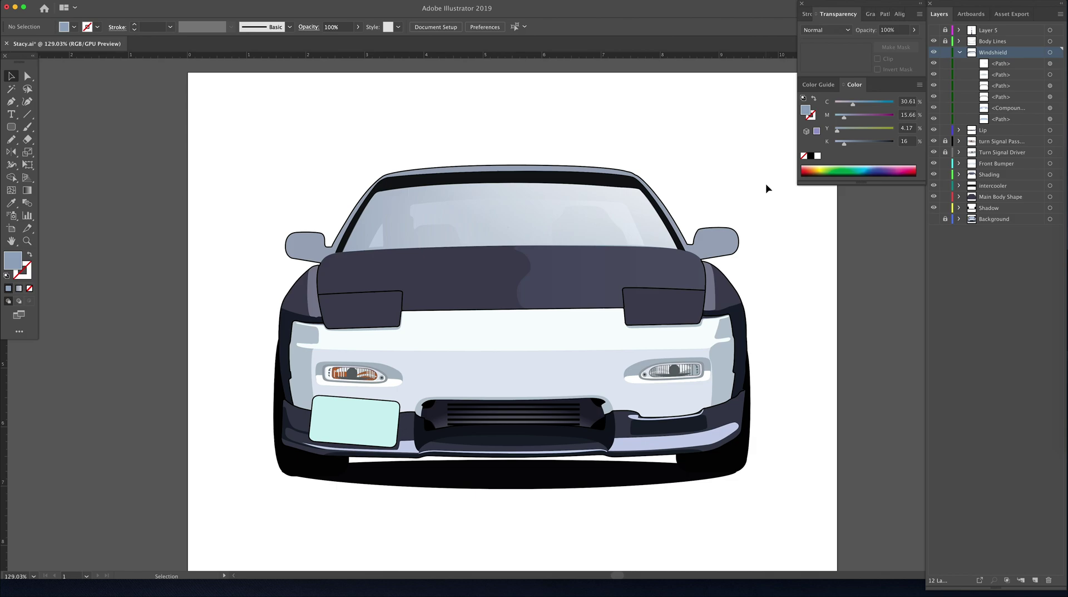
scroll(782, 226, right, 2)
Step: Keep the windshield reflection on Normal blending after trying Multiply, with opacity at 68%
click(660, 225)
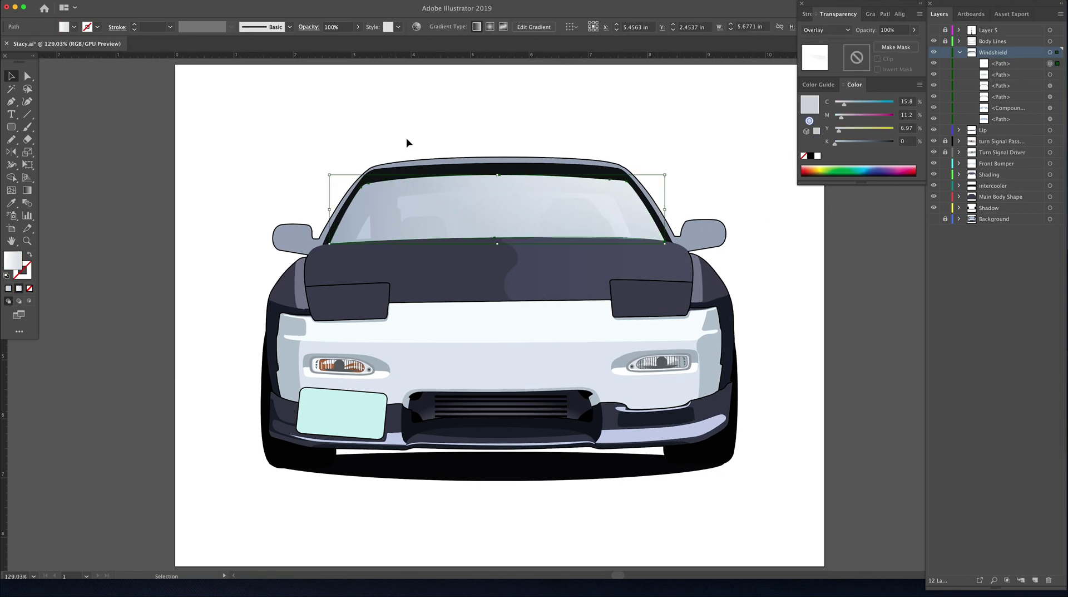
click(838, 30)
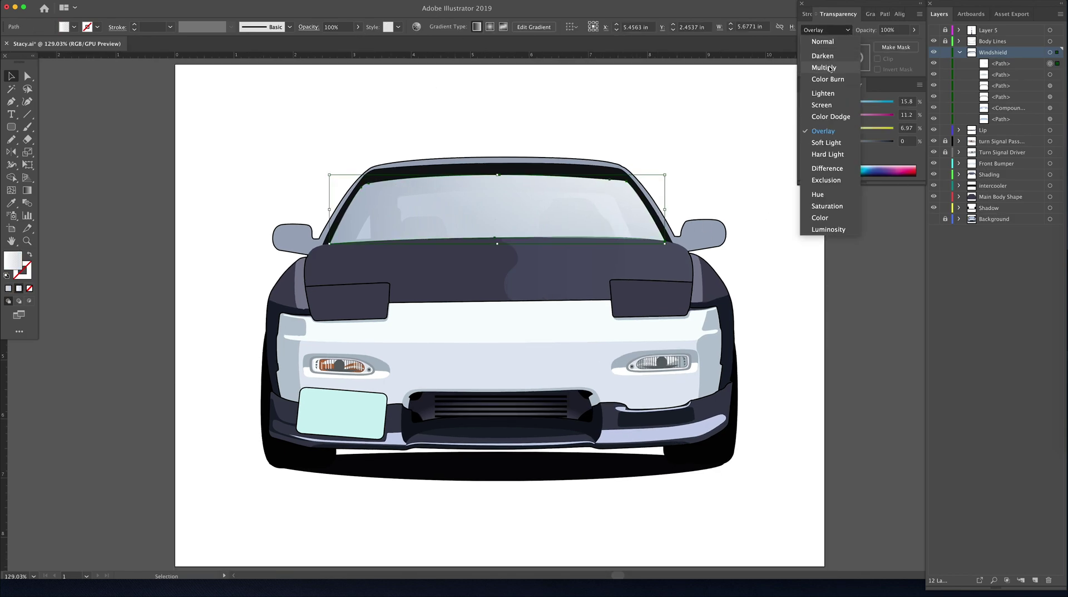
click(849, 67)
click(850, 29)
click(834, 42)
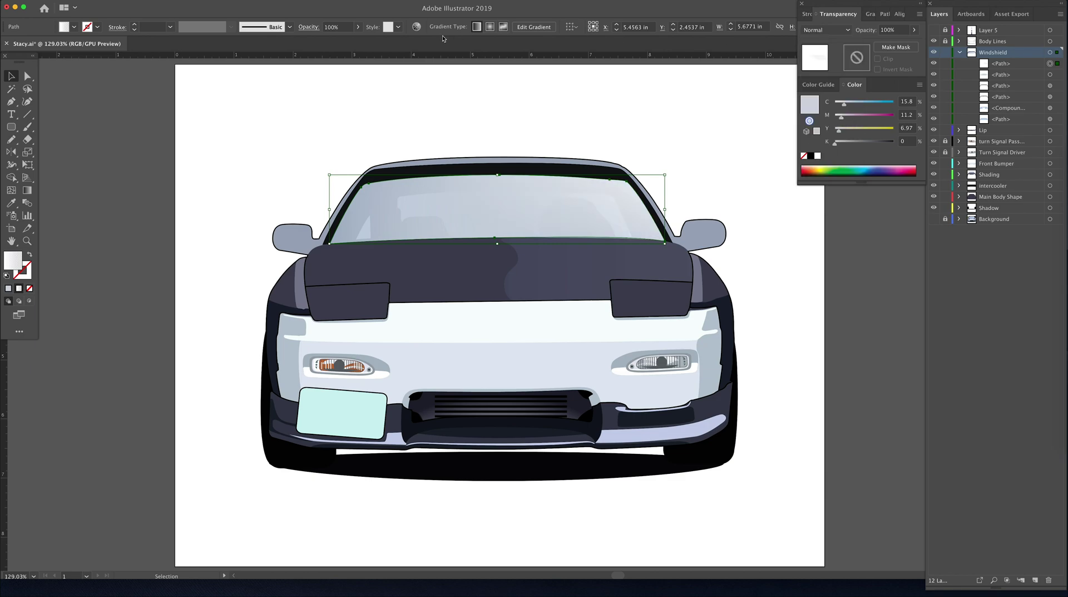
click(358, 27)
drag(358, 40, 344, 42)
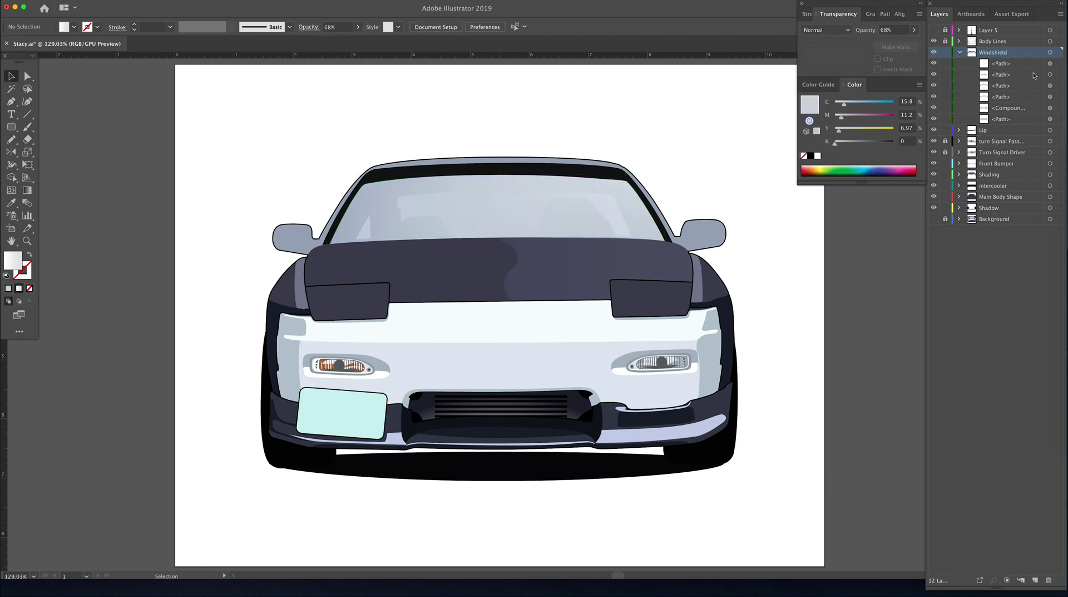
Step: Hide the second windshield overlay path and raise the first gradient path's opacity to 100%
click(1050, 75)
click(934, 75)
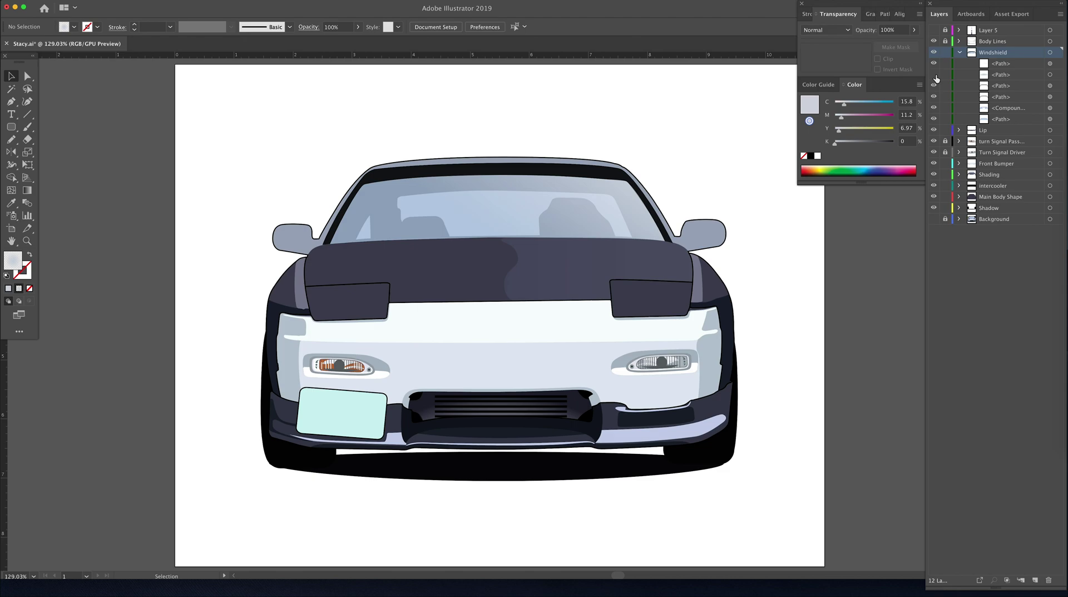
click(1050, 63)
click(357, 26)
drag(345, 41, 372, 45)
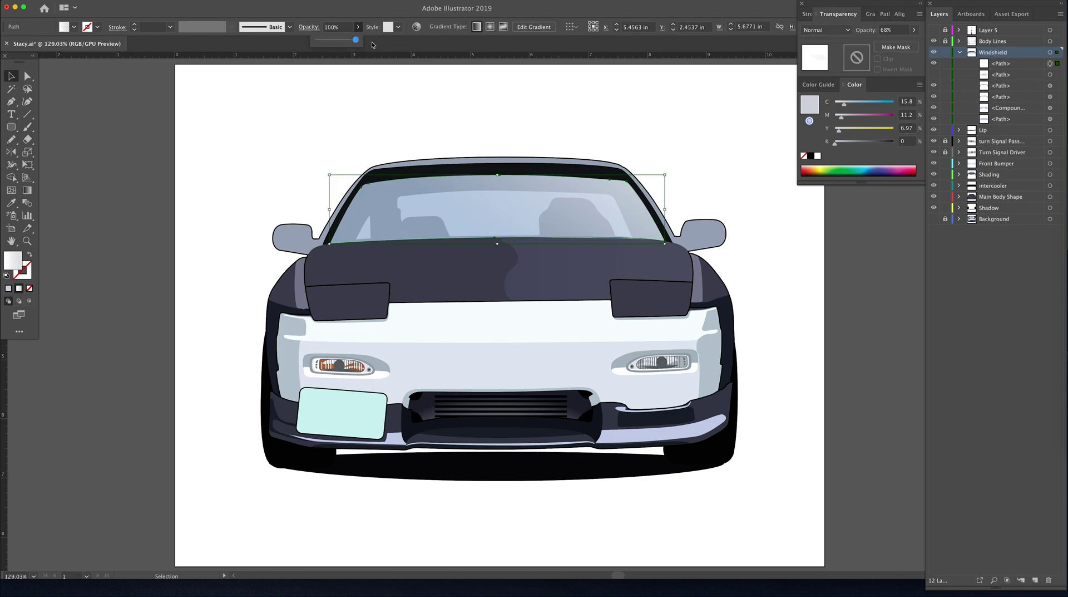
Step: Re-angle the windshield gradient near-vertically with the Gradient tool and preview the whole car
key(g)
drag(465, 280, 621, 121)
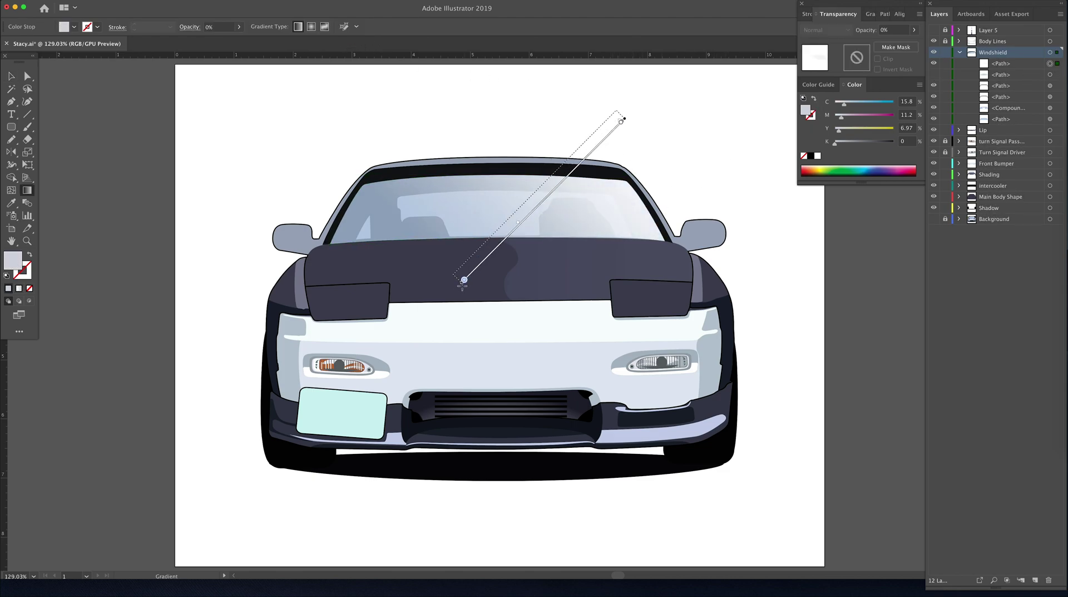
drag(460, 338, 552, 95)
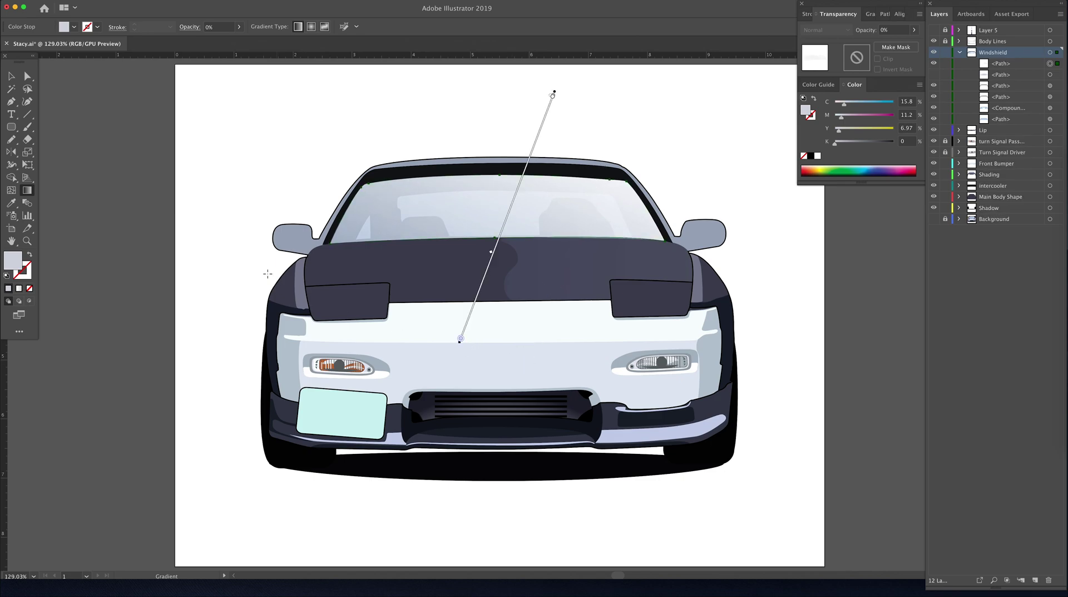
key(v)
click(267, 273)
key(ctrl+minus)
key(ctrl+0)
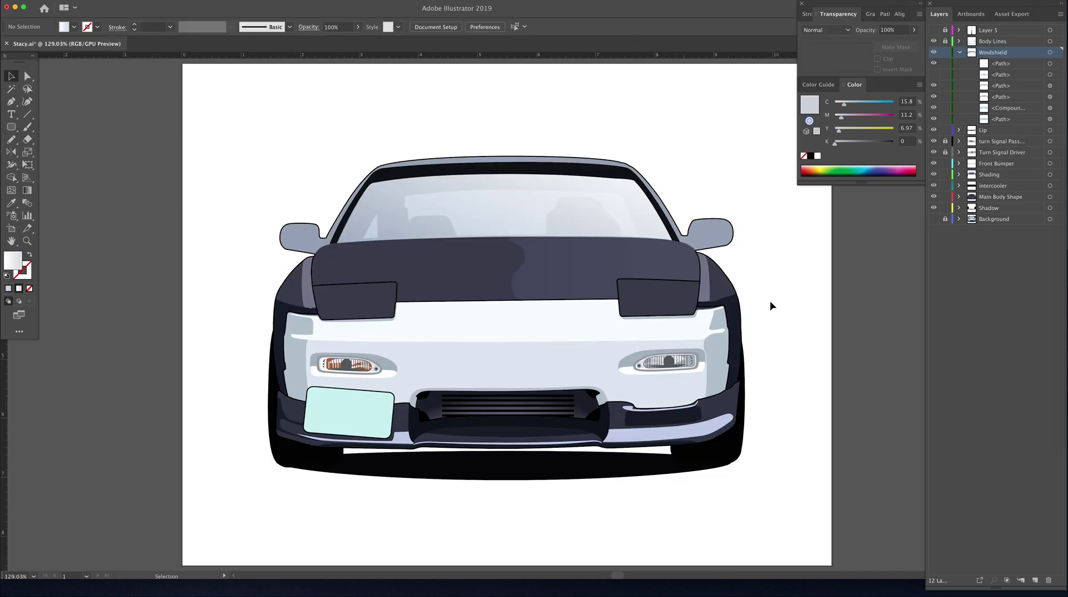
key(a)
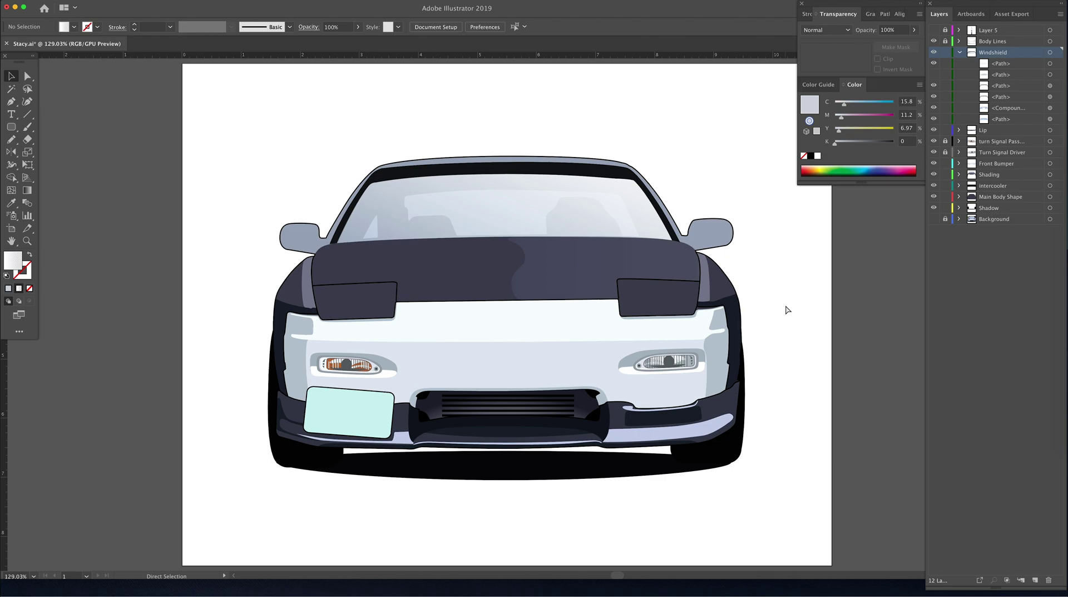